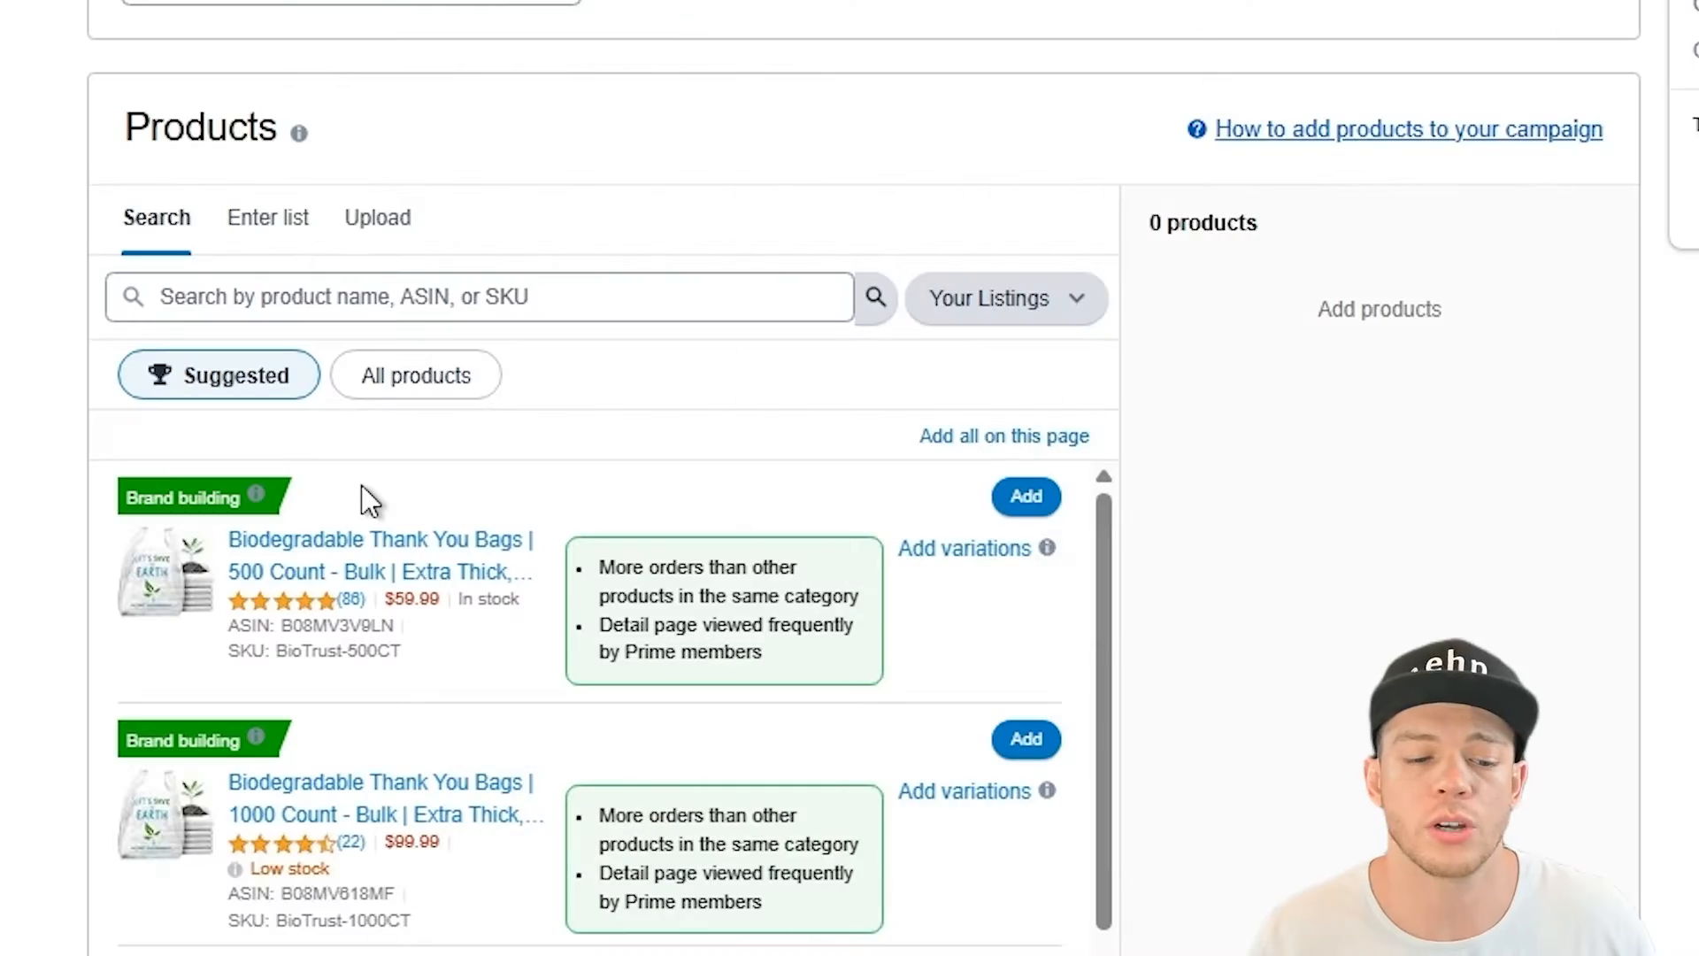
# Add the suggested 500-count Biodegradable Thank You Bags (SKU BioTrust-500CT) to the campaign's products.
pyautogui.click(1027, 495)
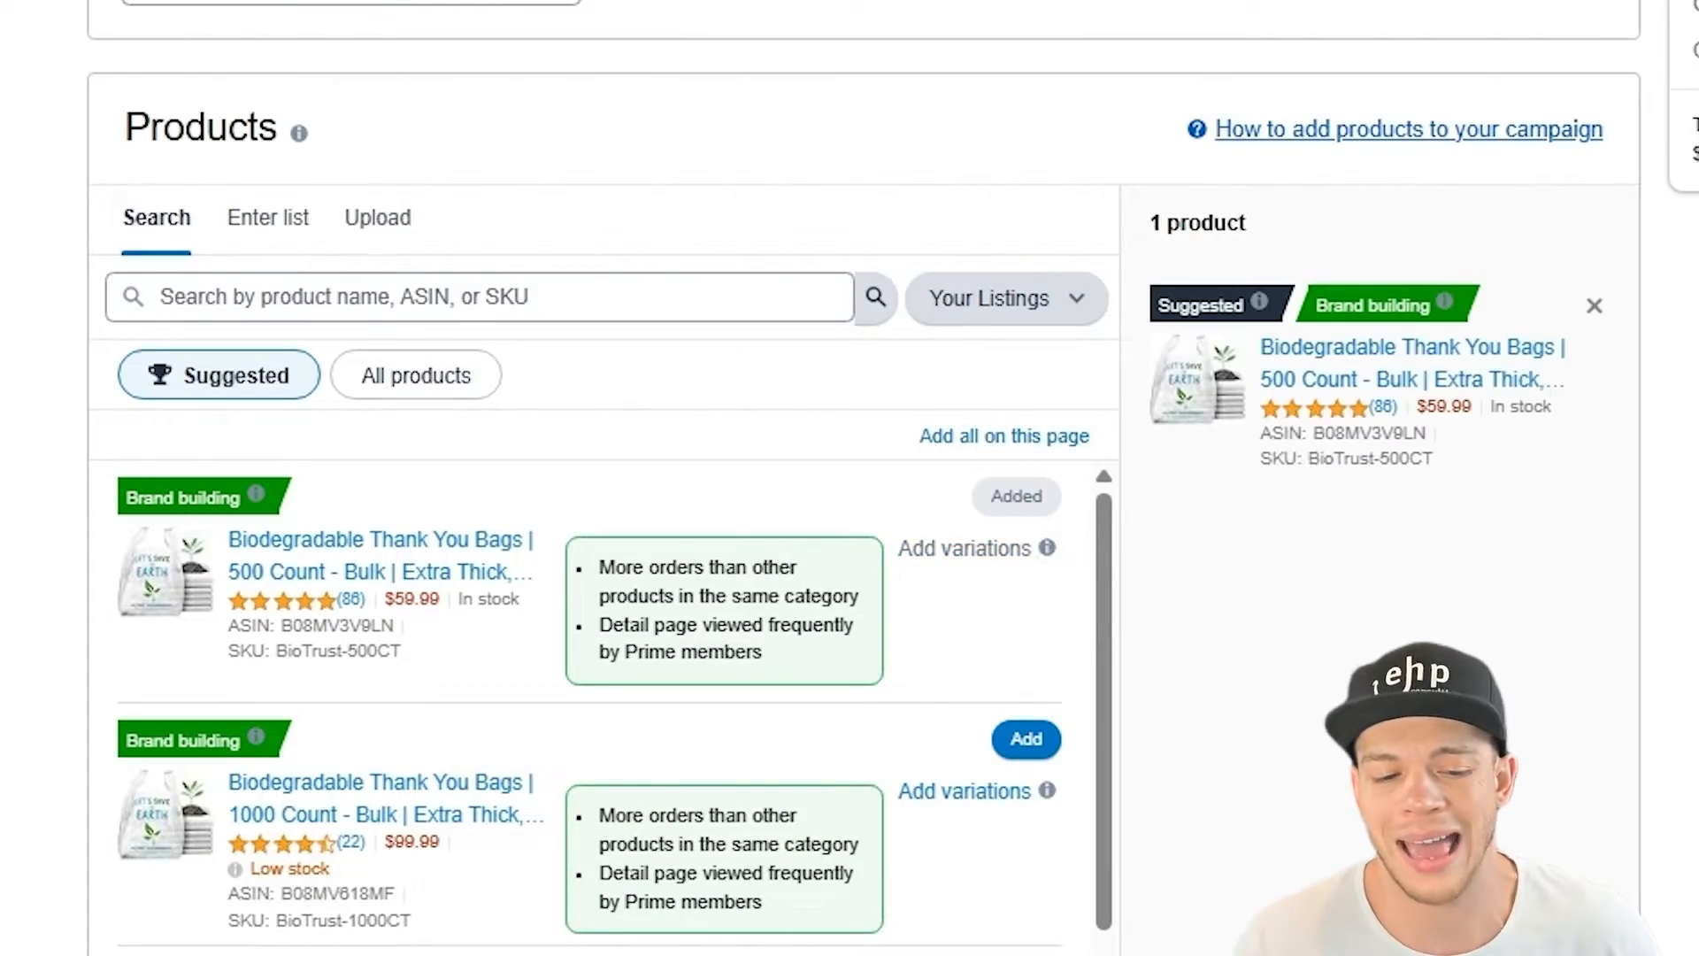
# Set automatic targeting bids by targeting group, keeping only Close match enabled with a bid of $0.54.
pyautogui.scroll(-10, 1543, 401)
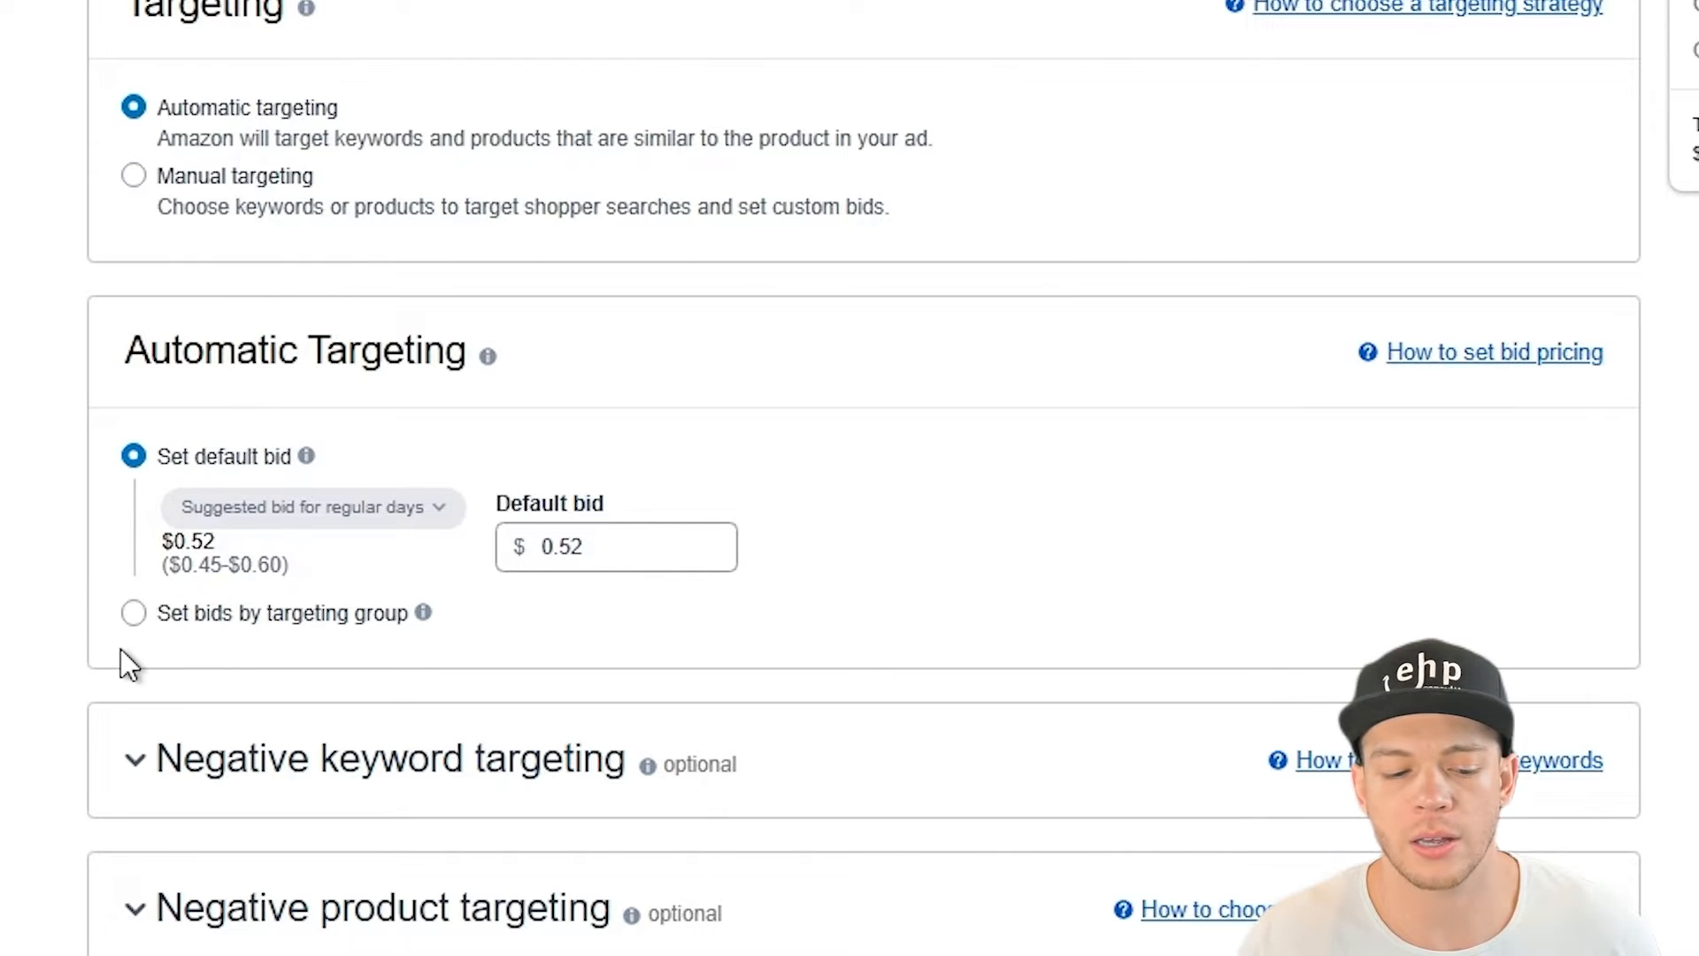
pyautogui.click(278, 622)
pyautogui.scroll(-4, 475, 589)
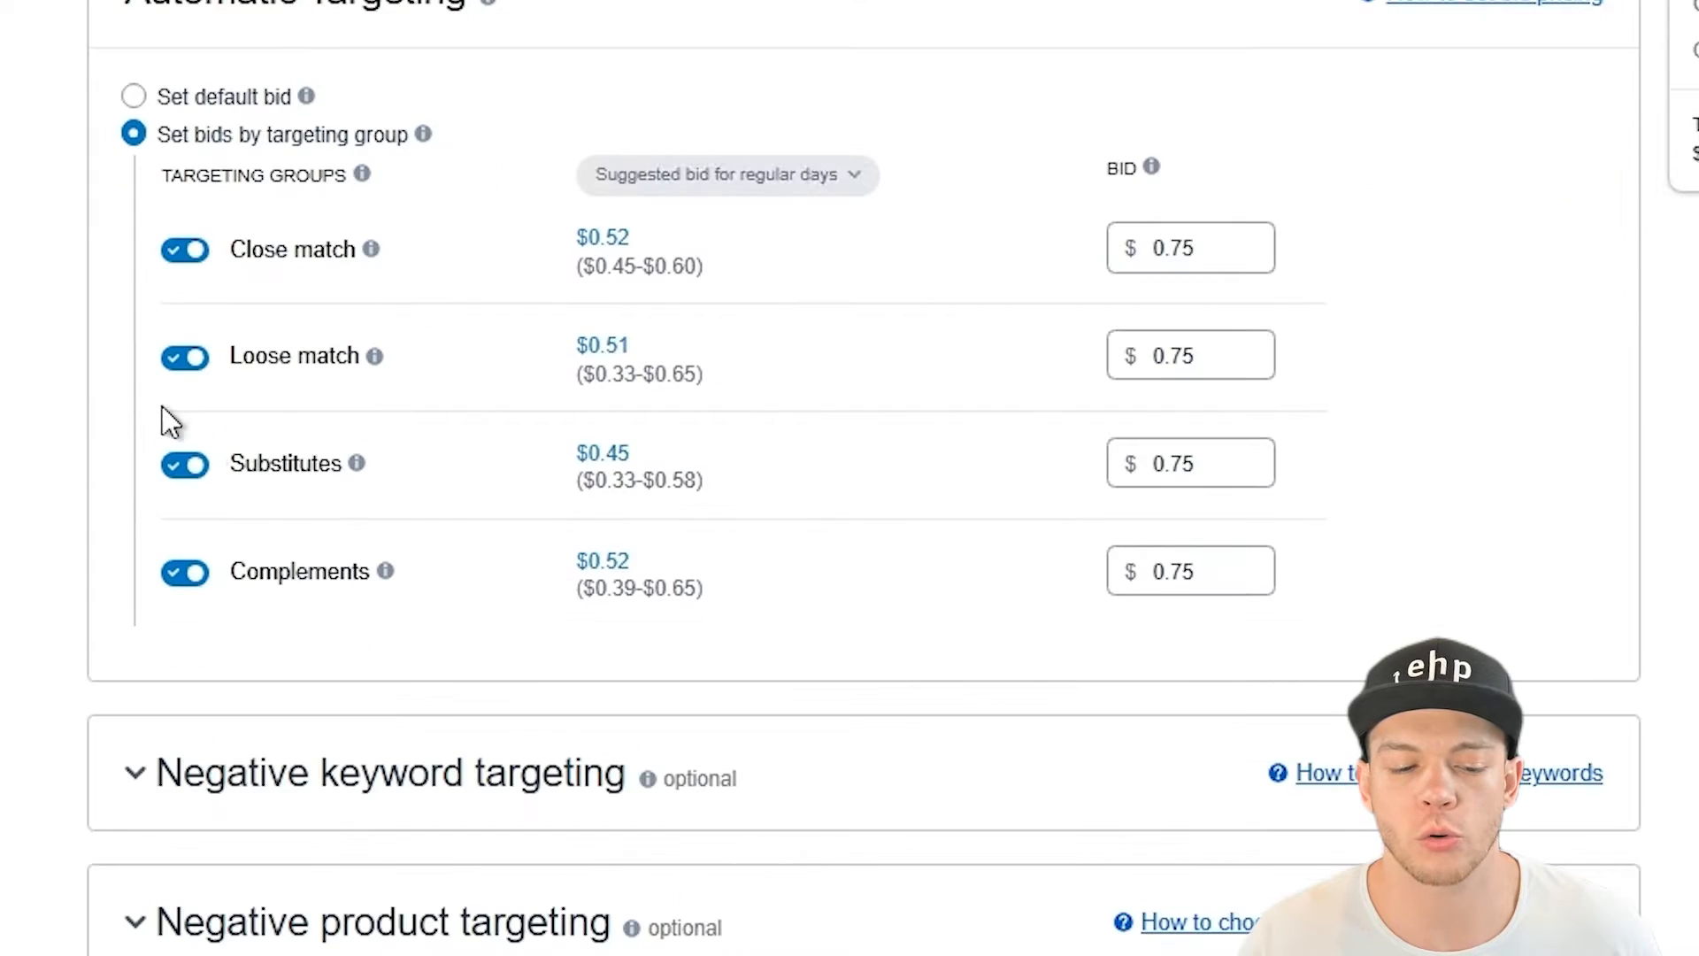
pyautogui.click(184, 465)
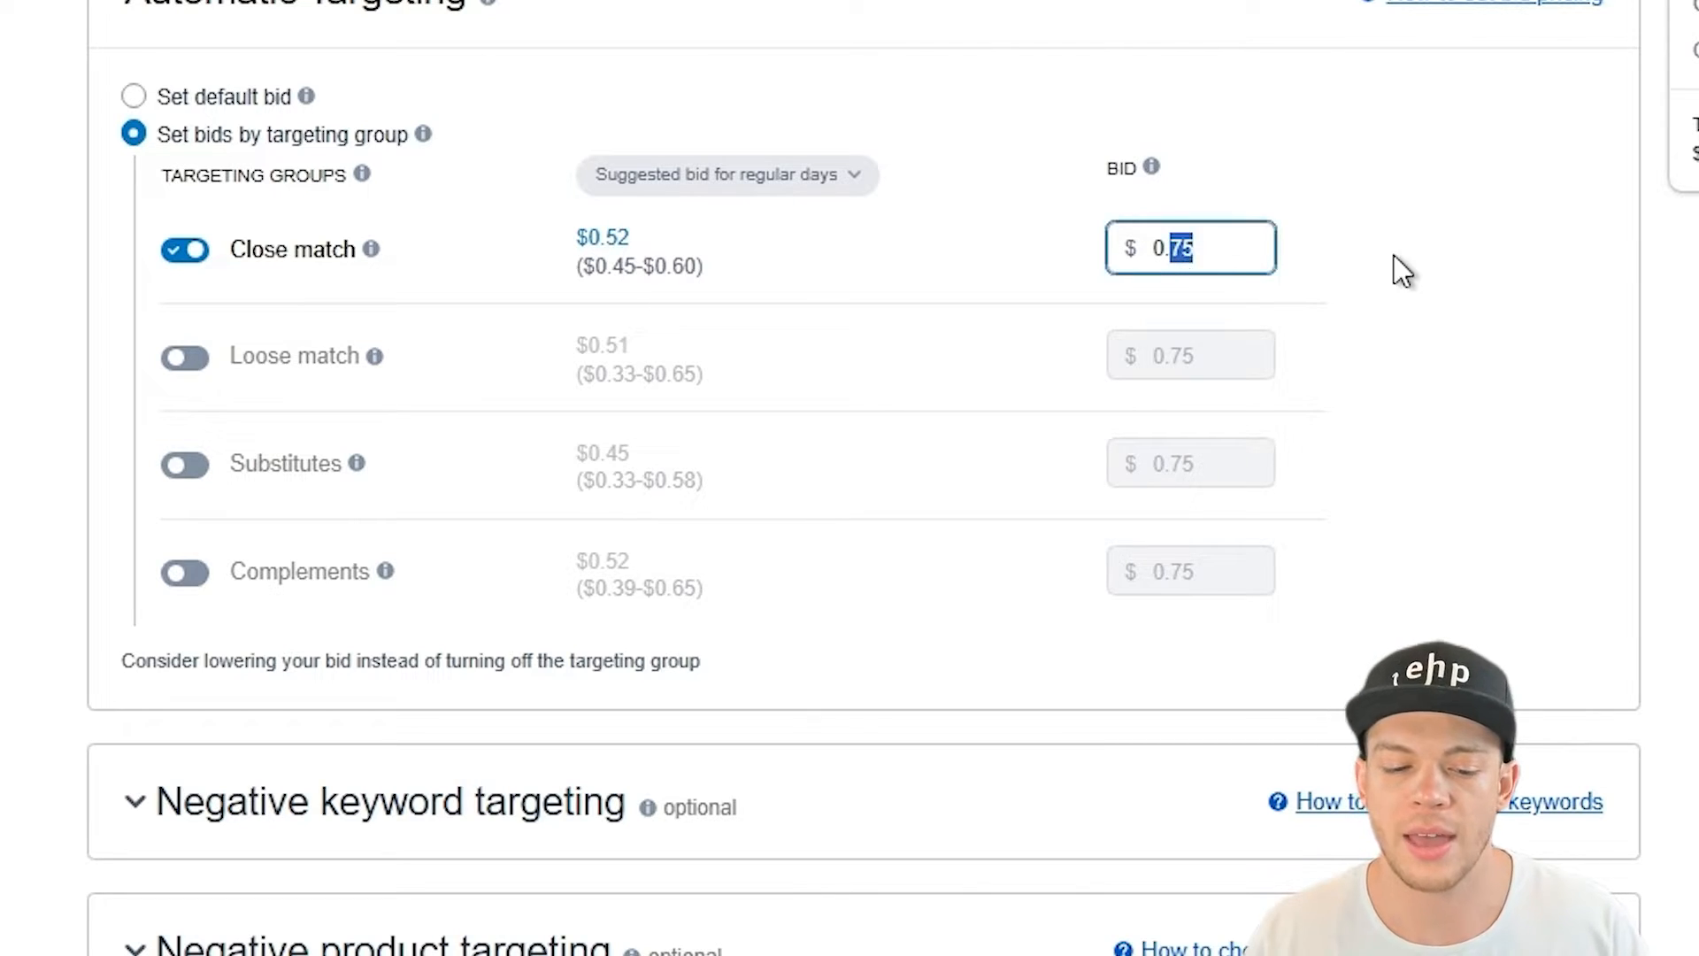
pyautogui.write('5')
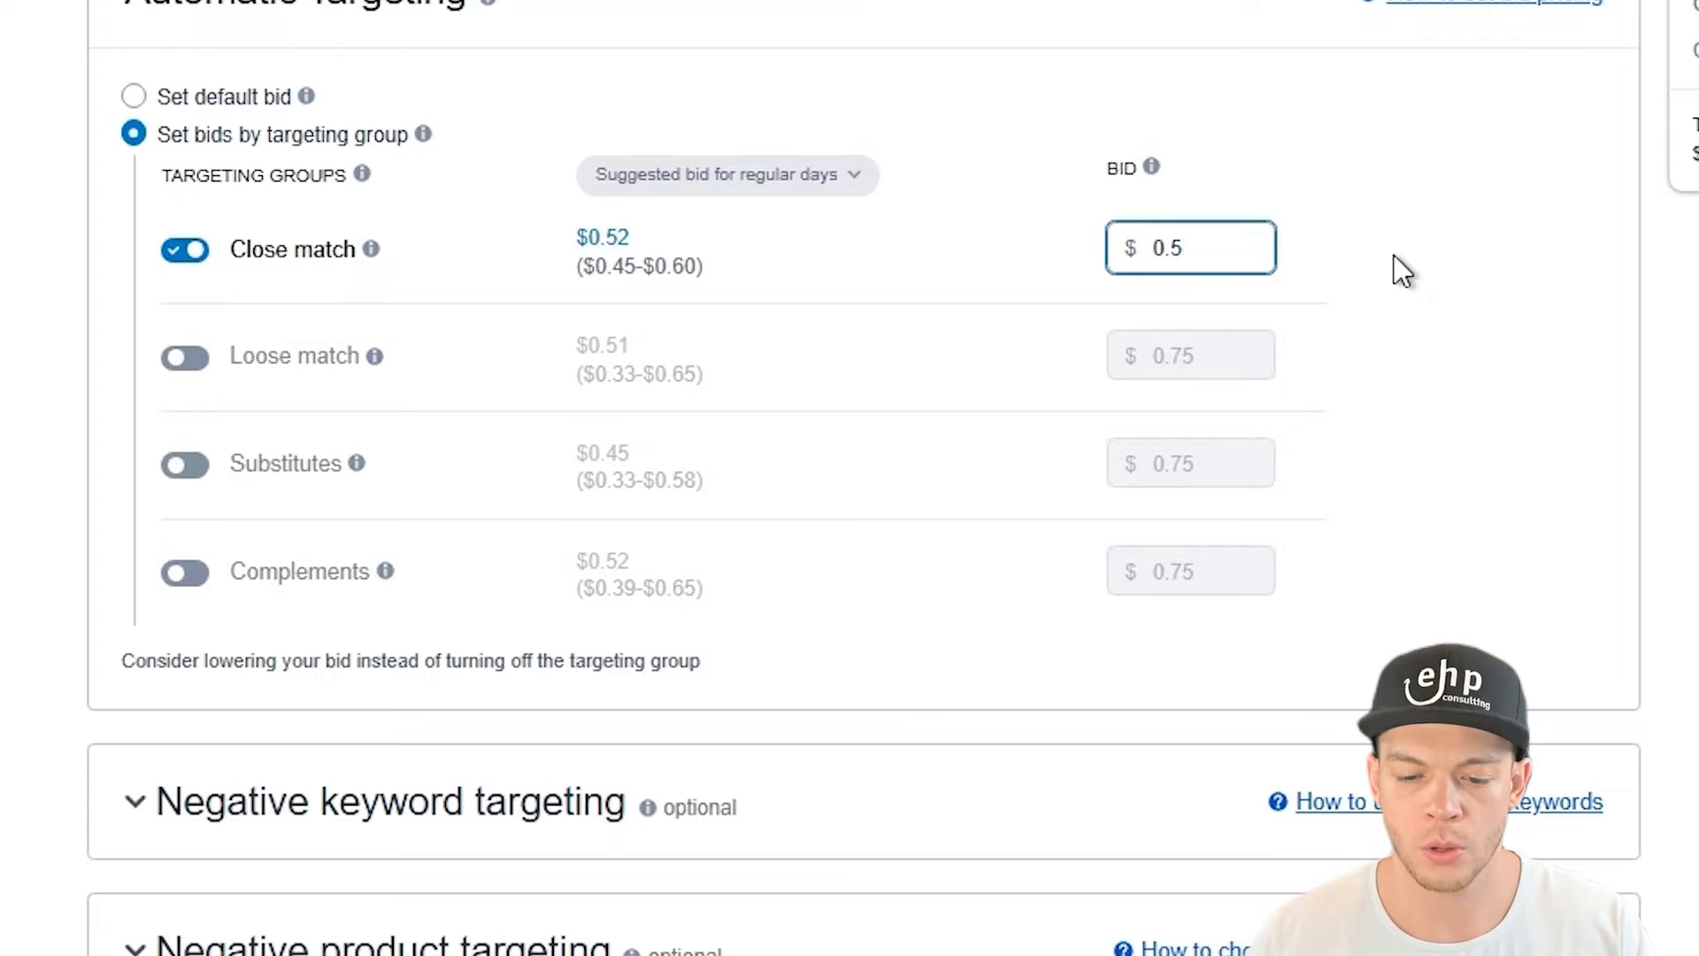
pyautogui.write('4')
pyautogui.click(1394, 255)
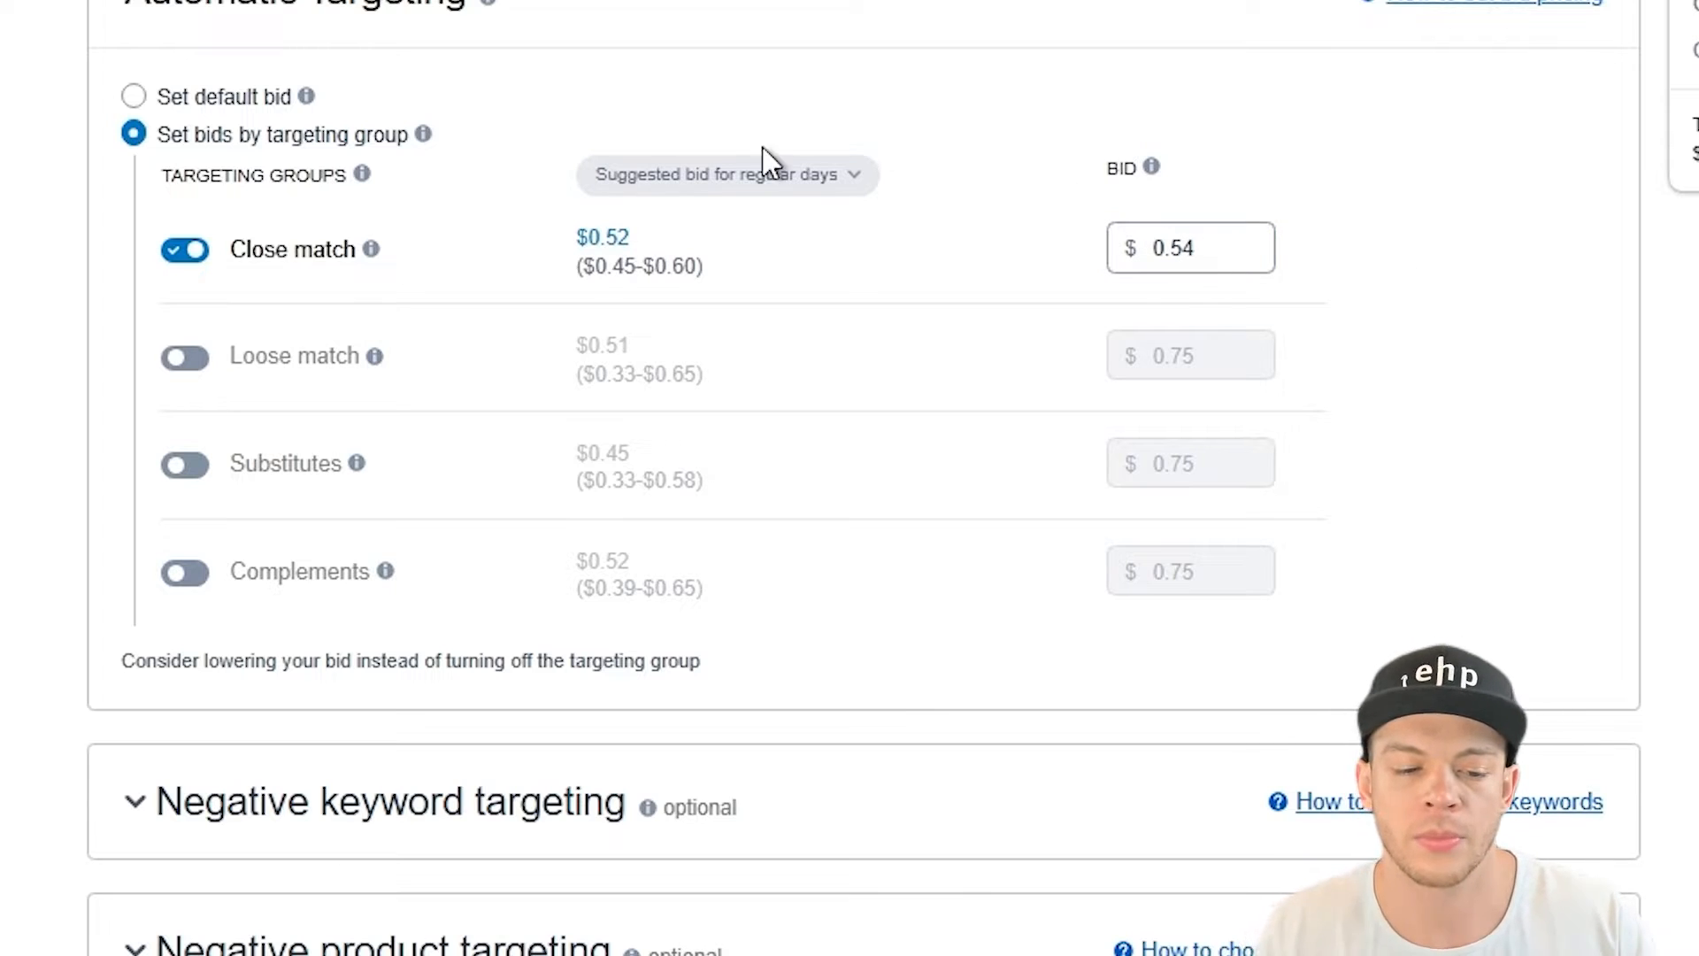
# Set the campaign bidding strategy to Dynamic bids - down only.
pyautogui.scroll(-8, 1487, 246)
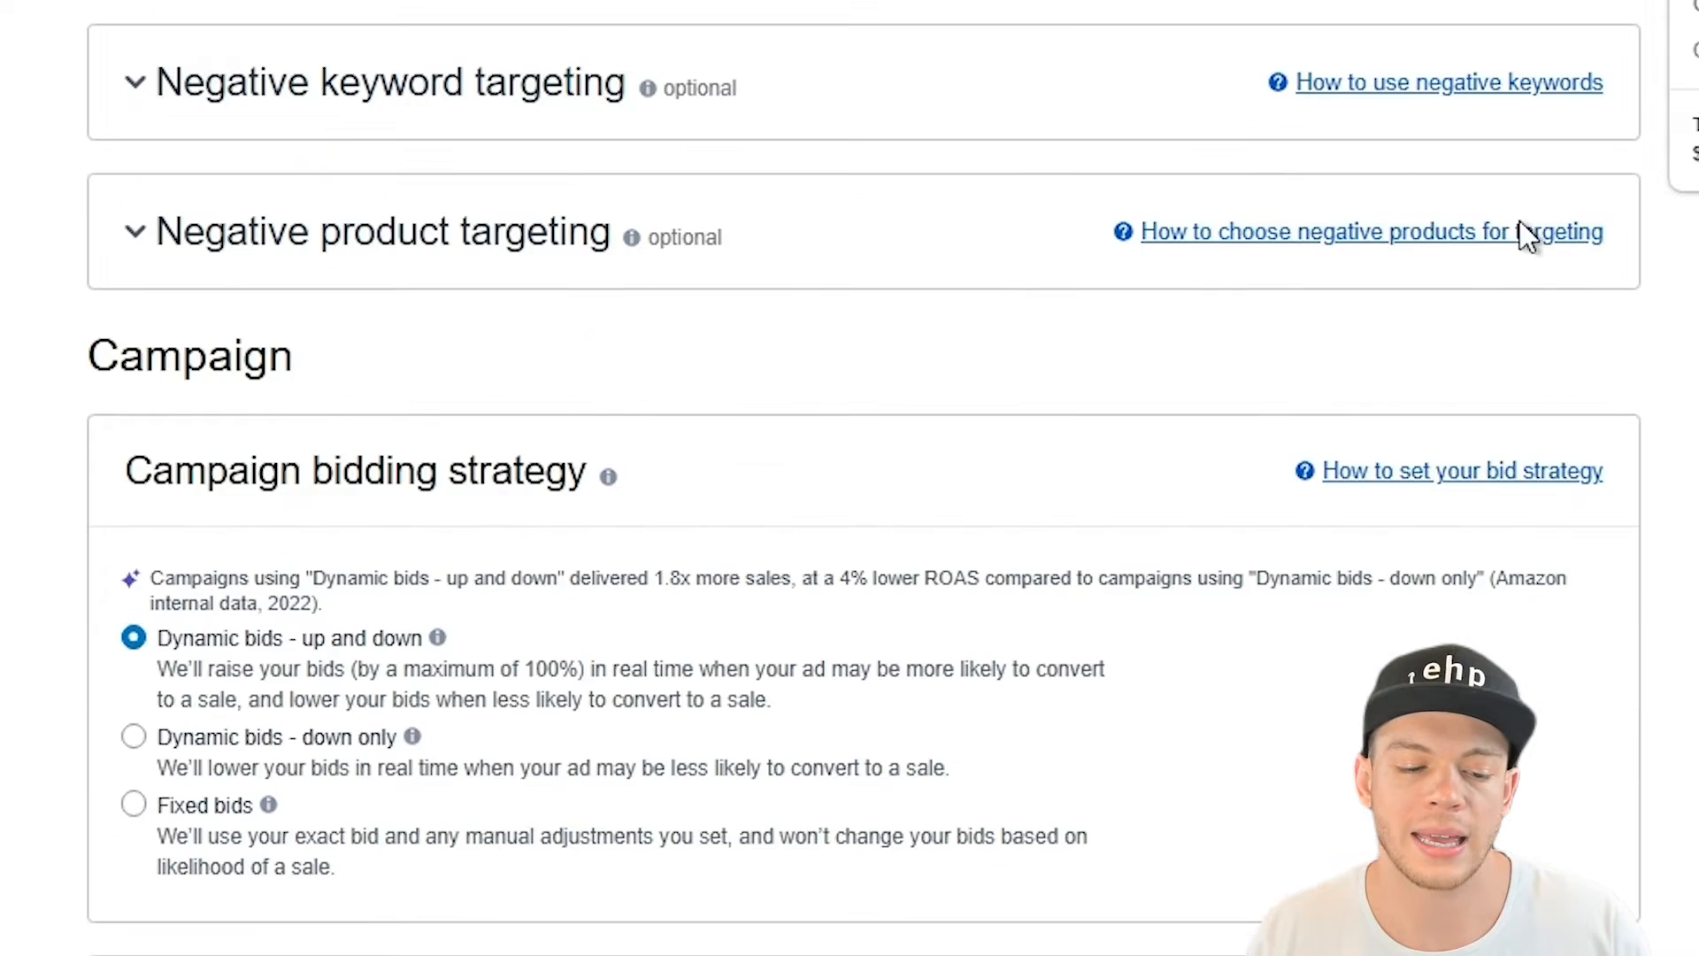
pyautogui.scroll(-2, 777, 306)
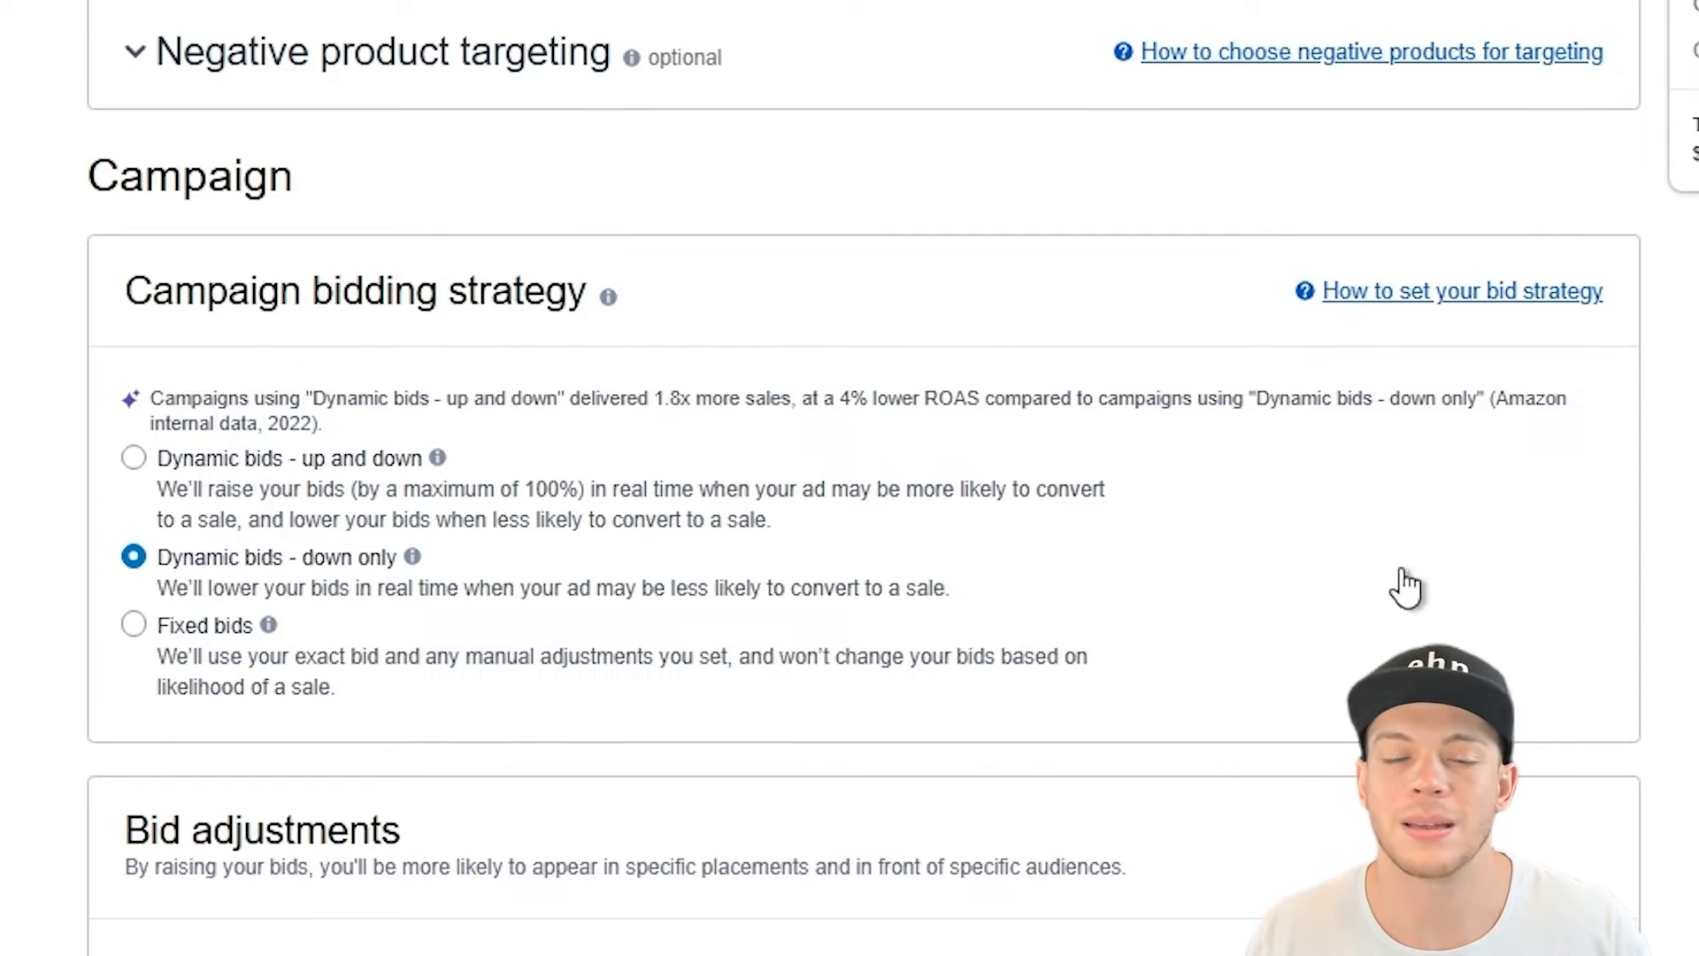
# Name the campaign ASIN - AUTO CLOSE MATCH and set its daily budget to $5.00.
pyautogui.scroll(-15, 1146, 265)
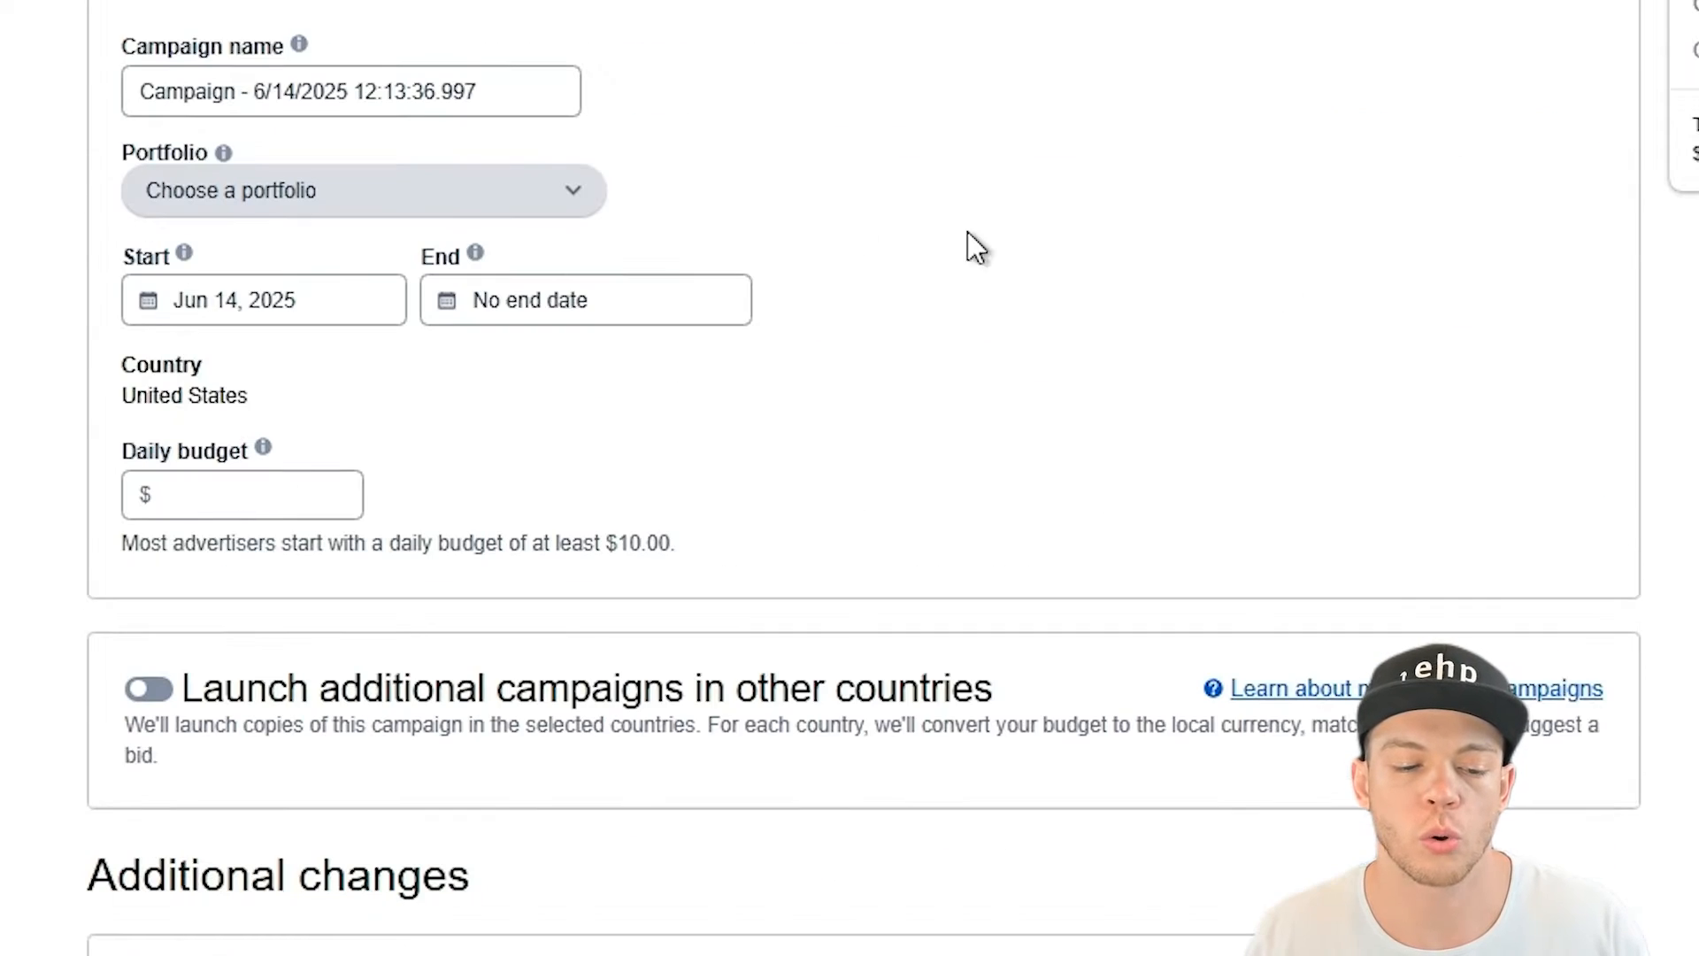
pyautogui.tripleClick(313, 93)
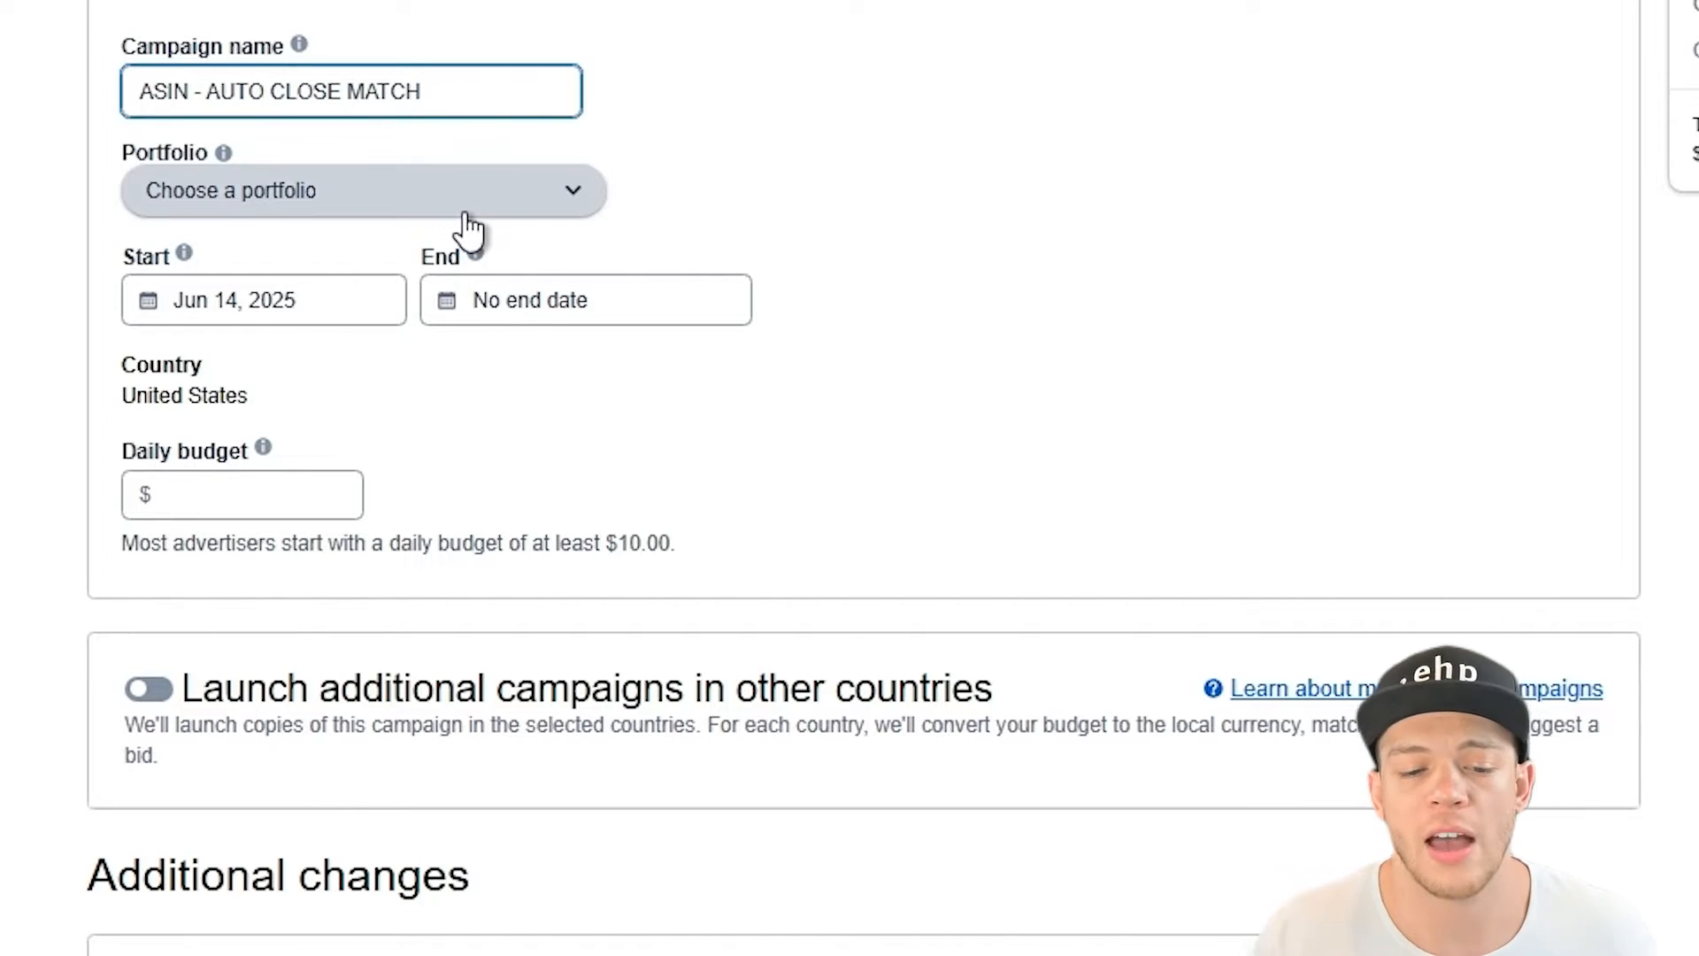
pyautogui.scroll(-4, 200, 305)
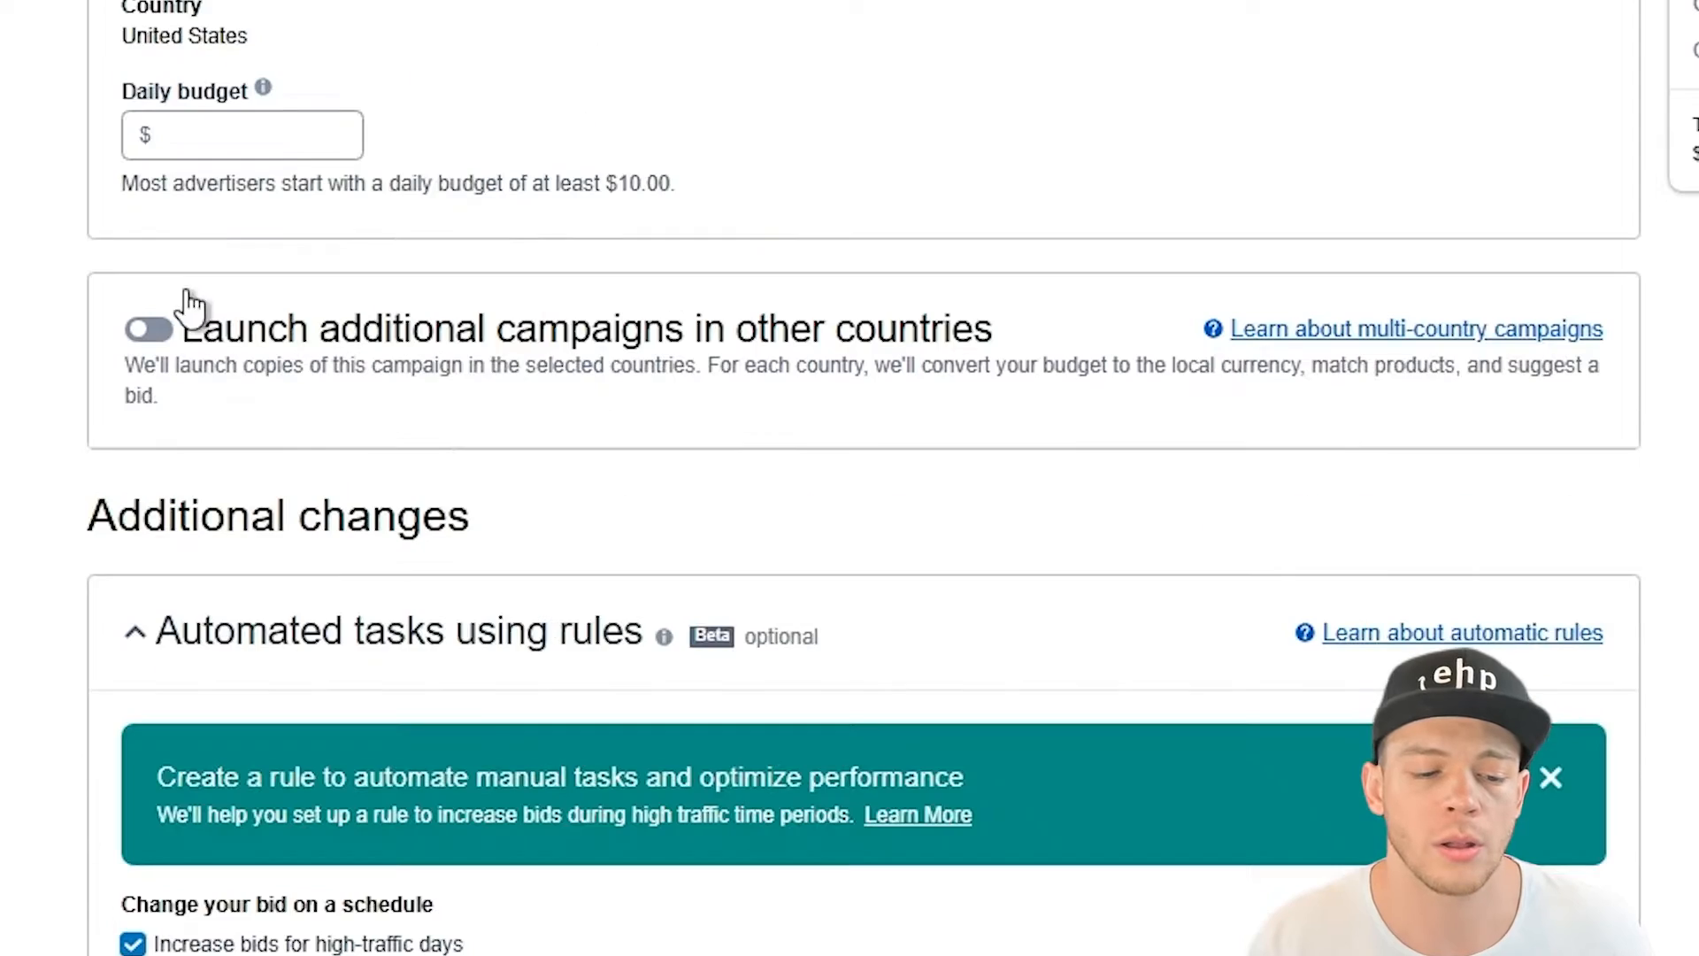
pyautogui.click(224, 134)
pyautogui.write('5')
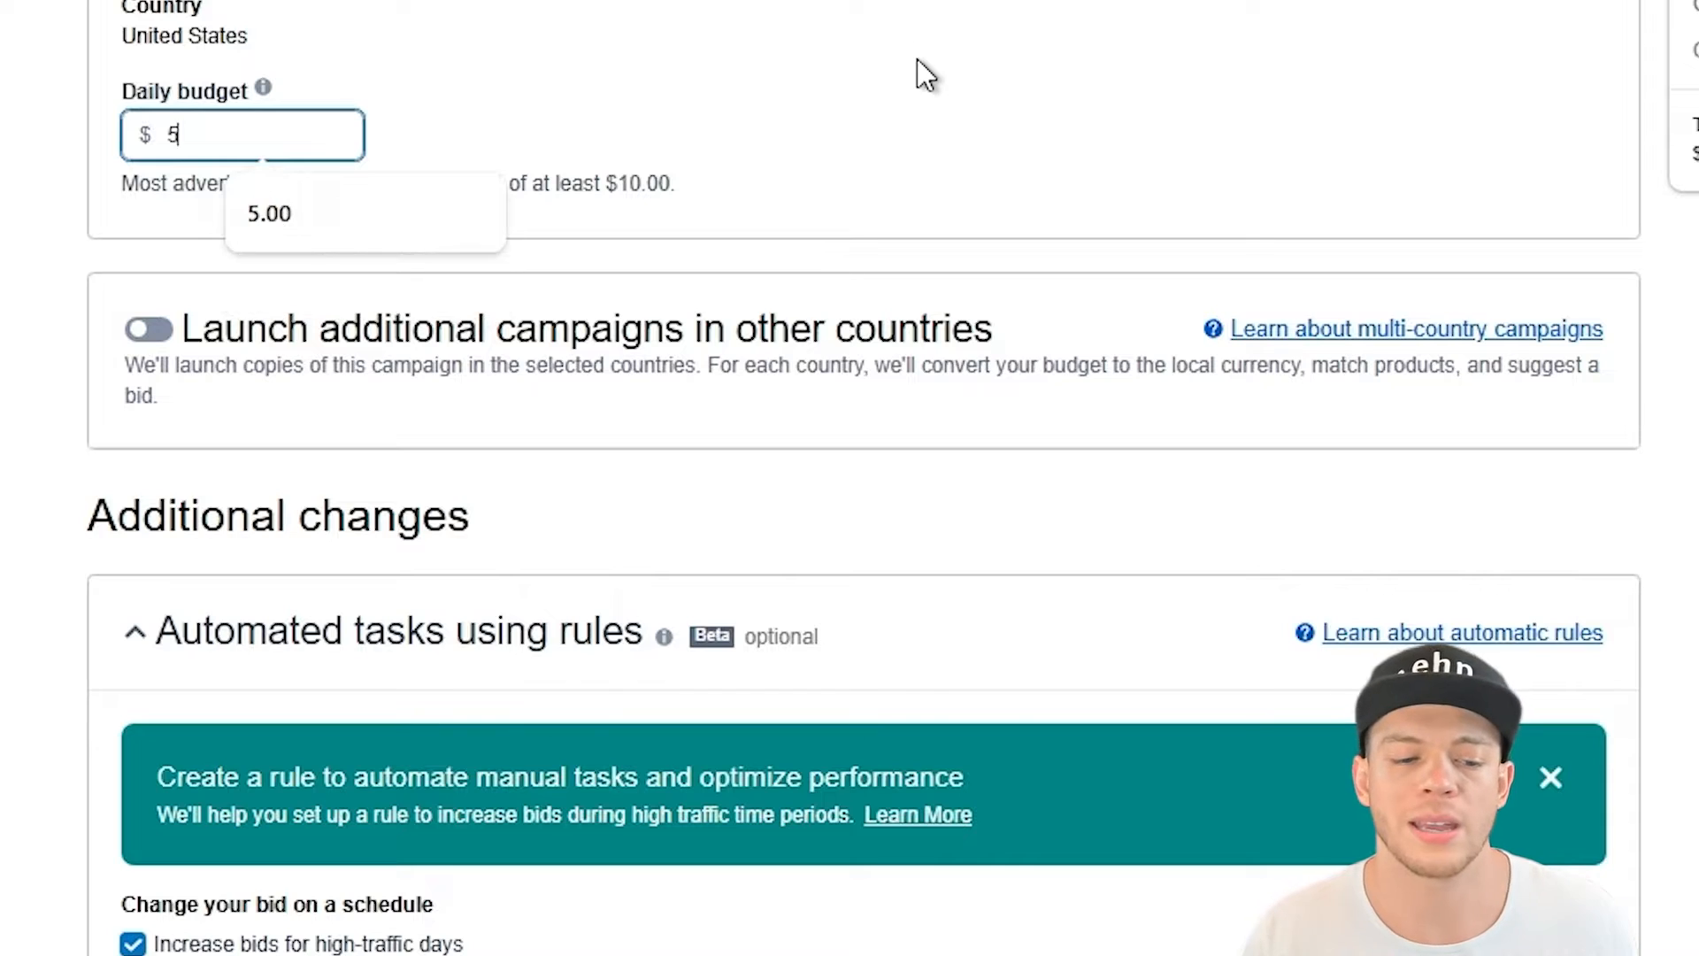
pyautogui.click(918, 60)
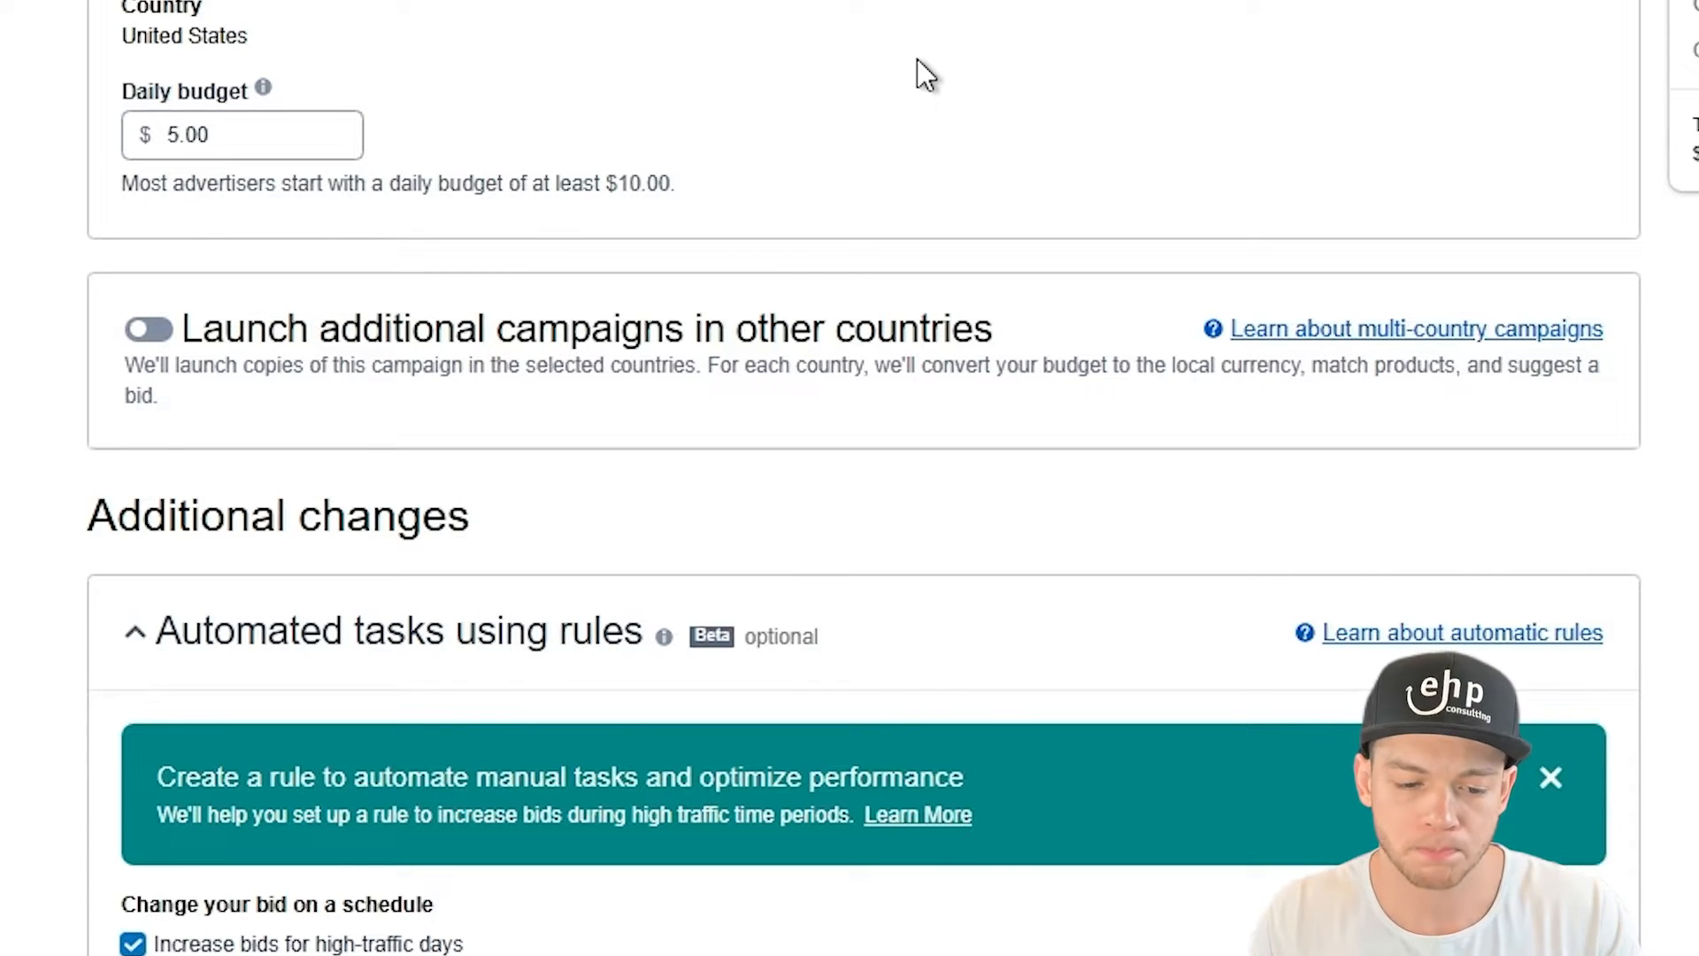
# Switch the enabled automatic targeting group from Close match to Loose match, and from there to Substitutes.
pyautogui.scroll(-5, 1054, 108)
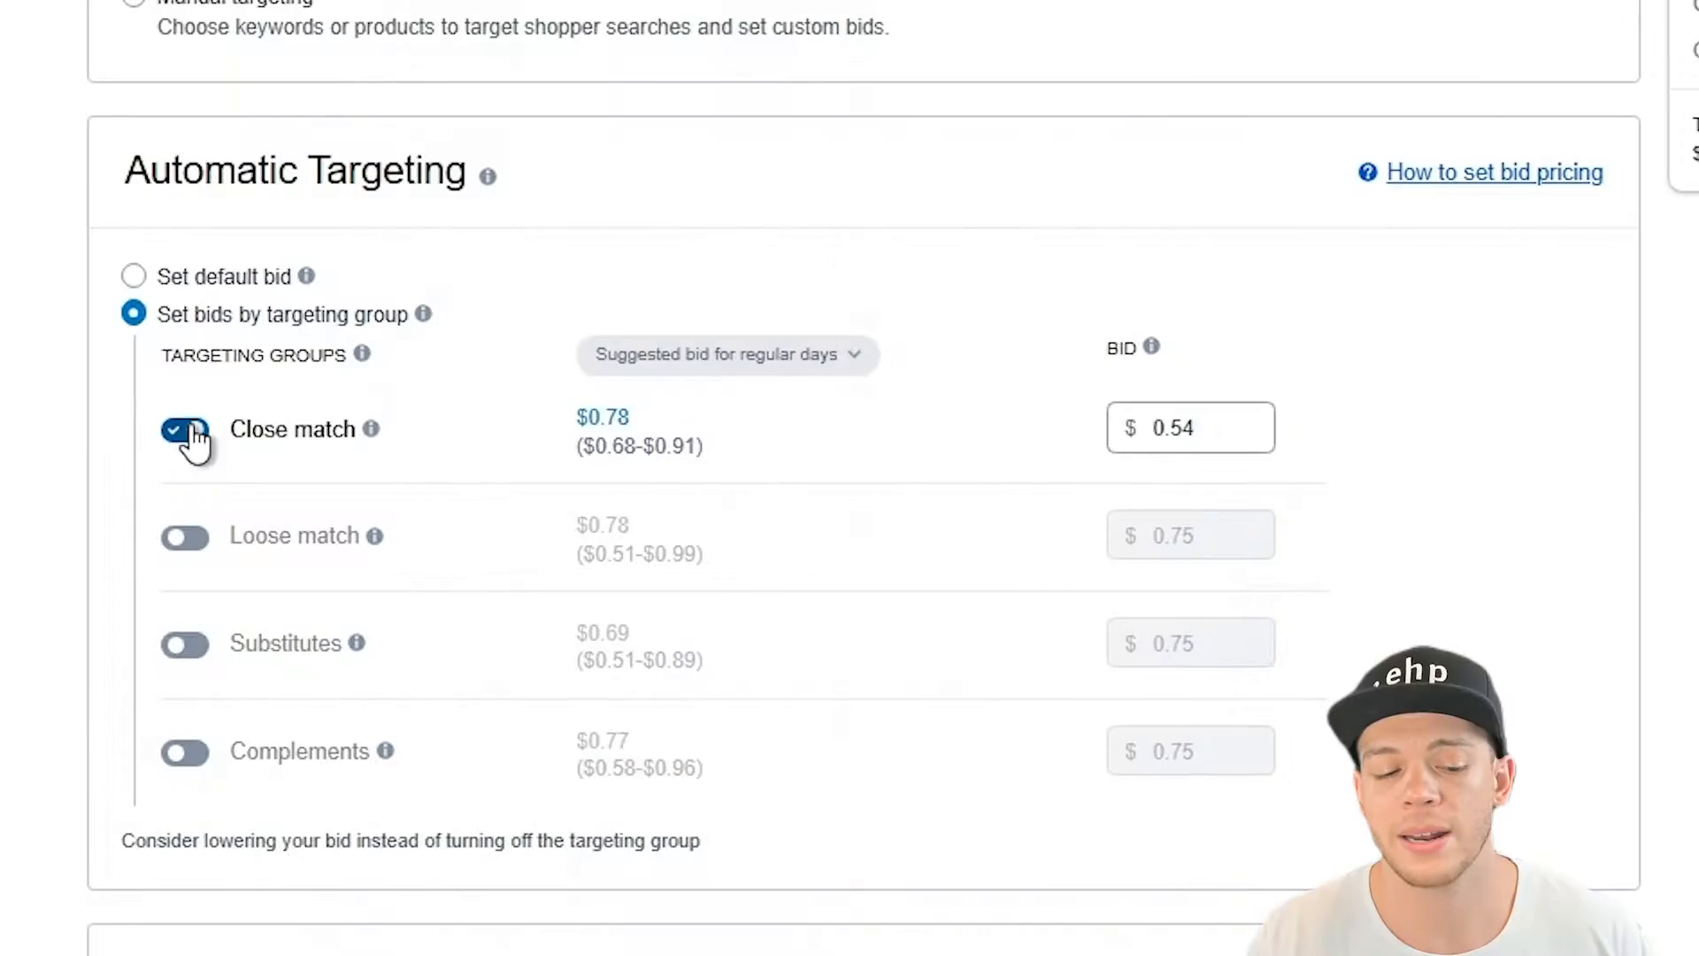
pyautogui.click(186, 434)
pyautogui.click(188, 538)
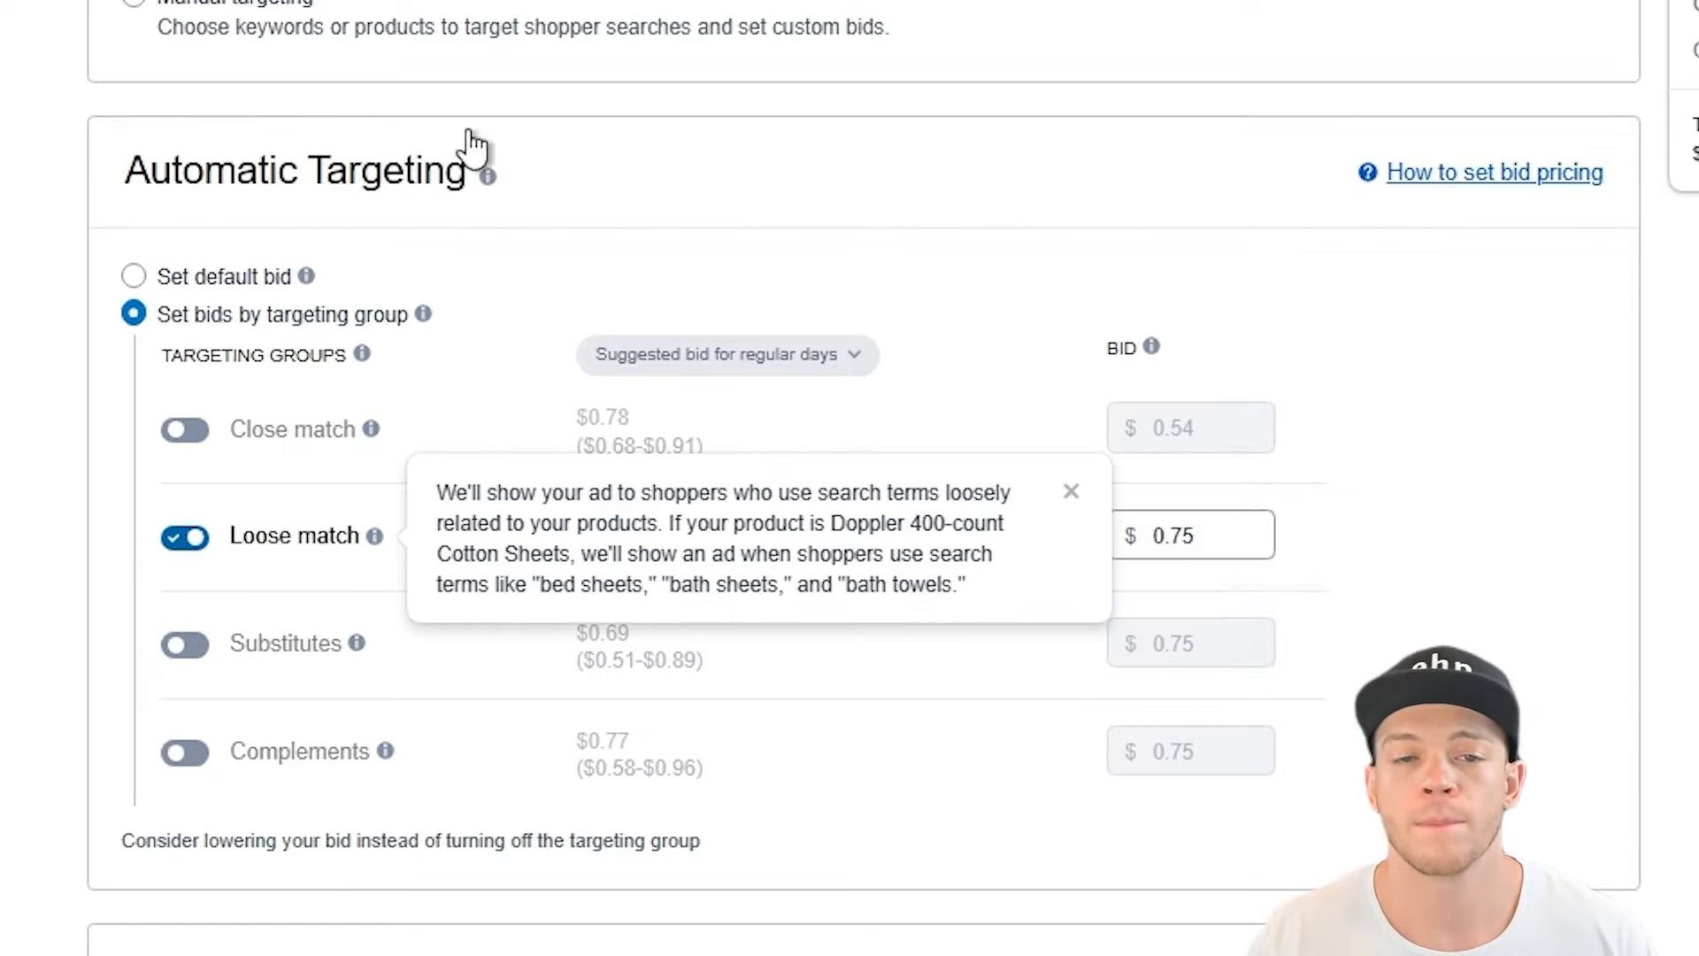
pyautogui.click(184, 538)
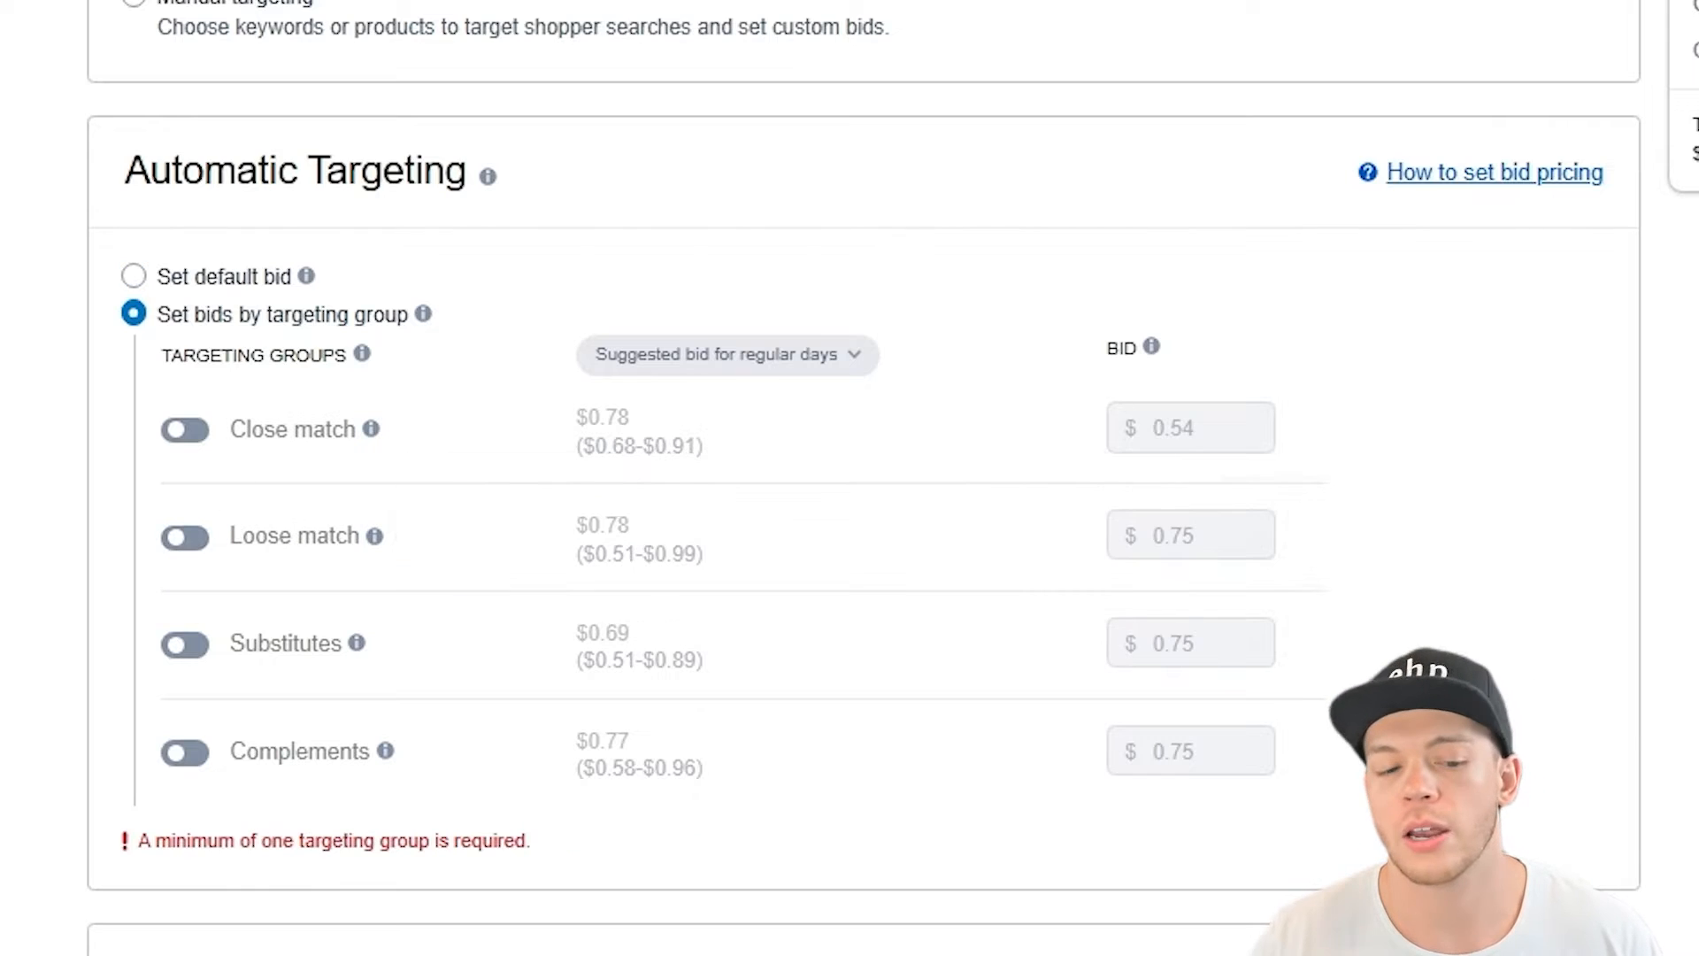
pyautogui.click(184, 644)
pyautogui.scroll(-3, 1502, 512)
pyautogui.scroll(2, 1275, 690)
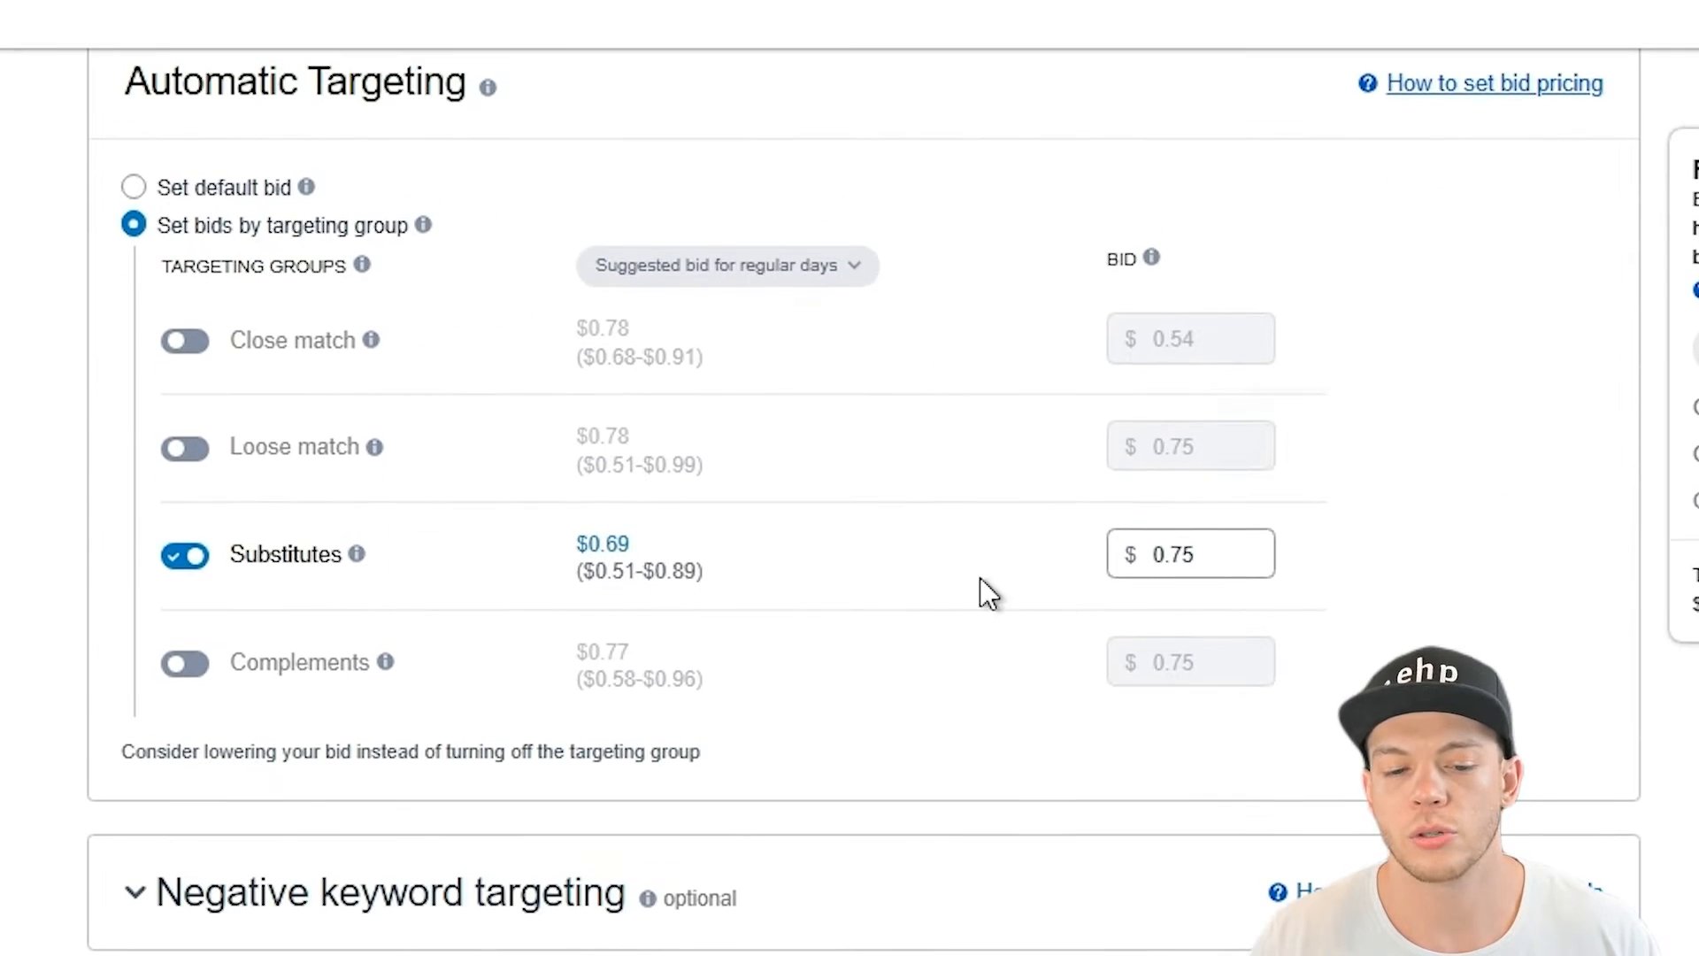
# Turn off Substitutes, enable only the Complements targeting group and view its description.
pyautogui.click(182, 558)
pyautogui.click(188, 666)
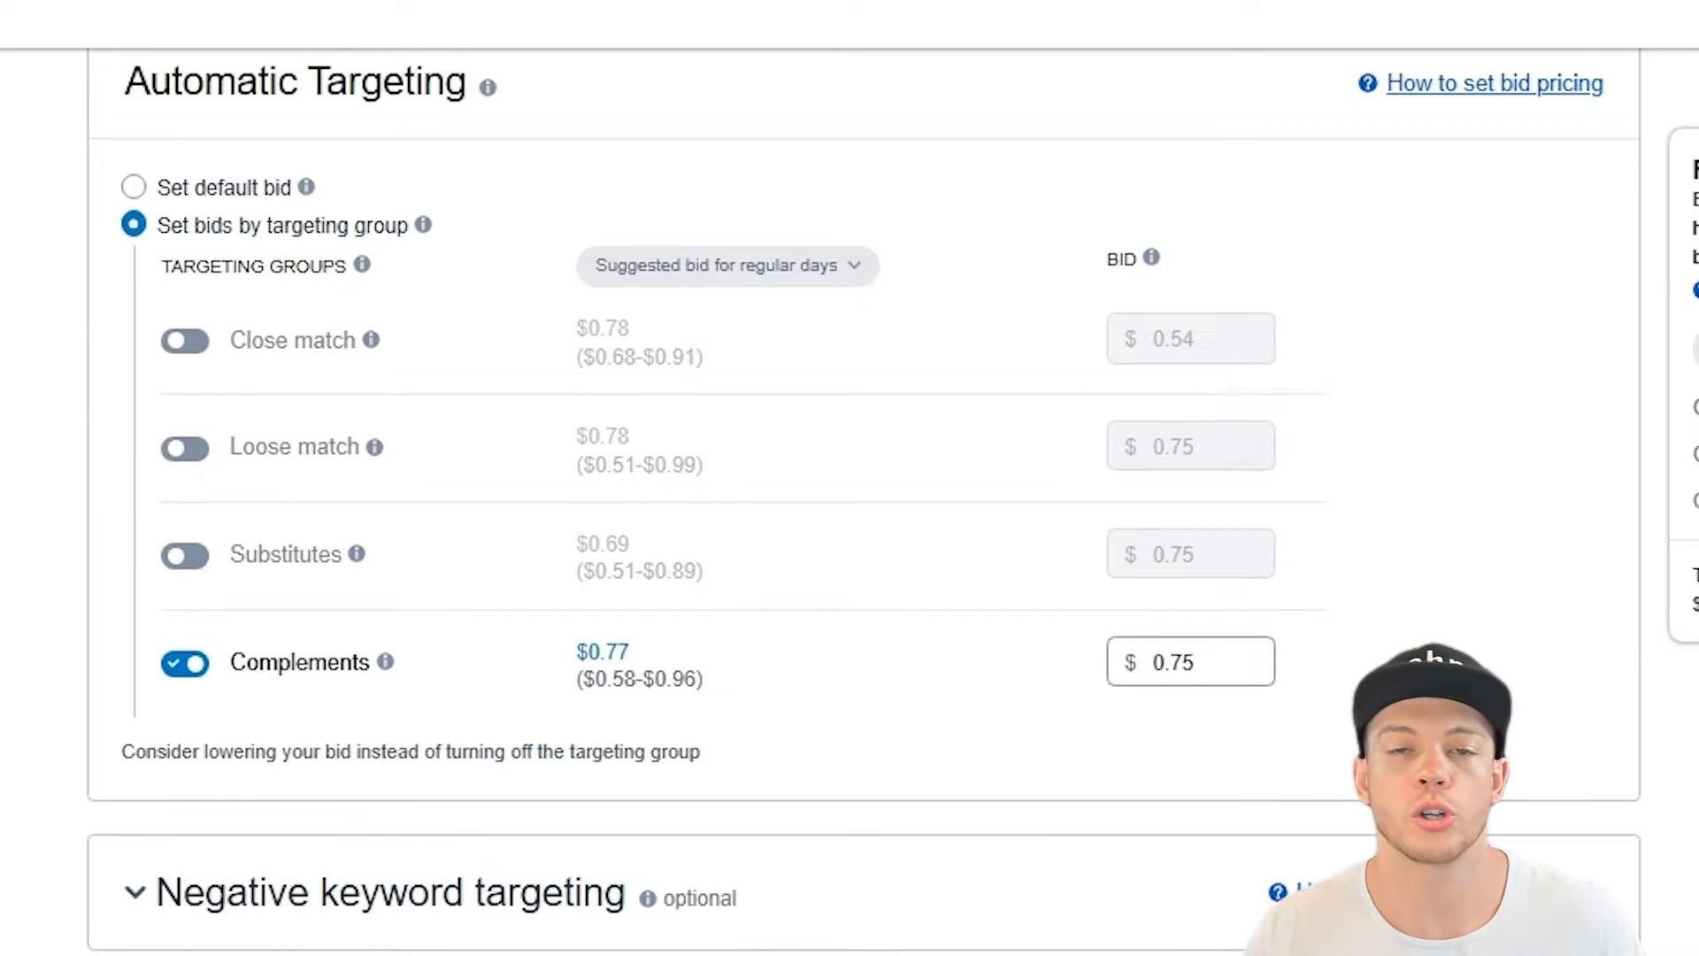
pyautogui.moveTo(387, 662)
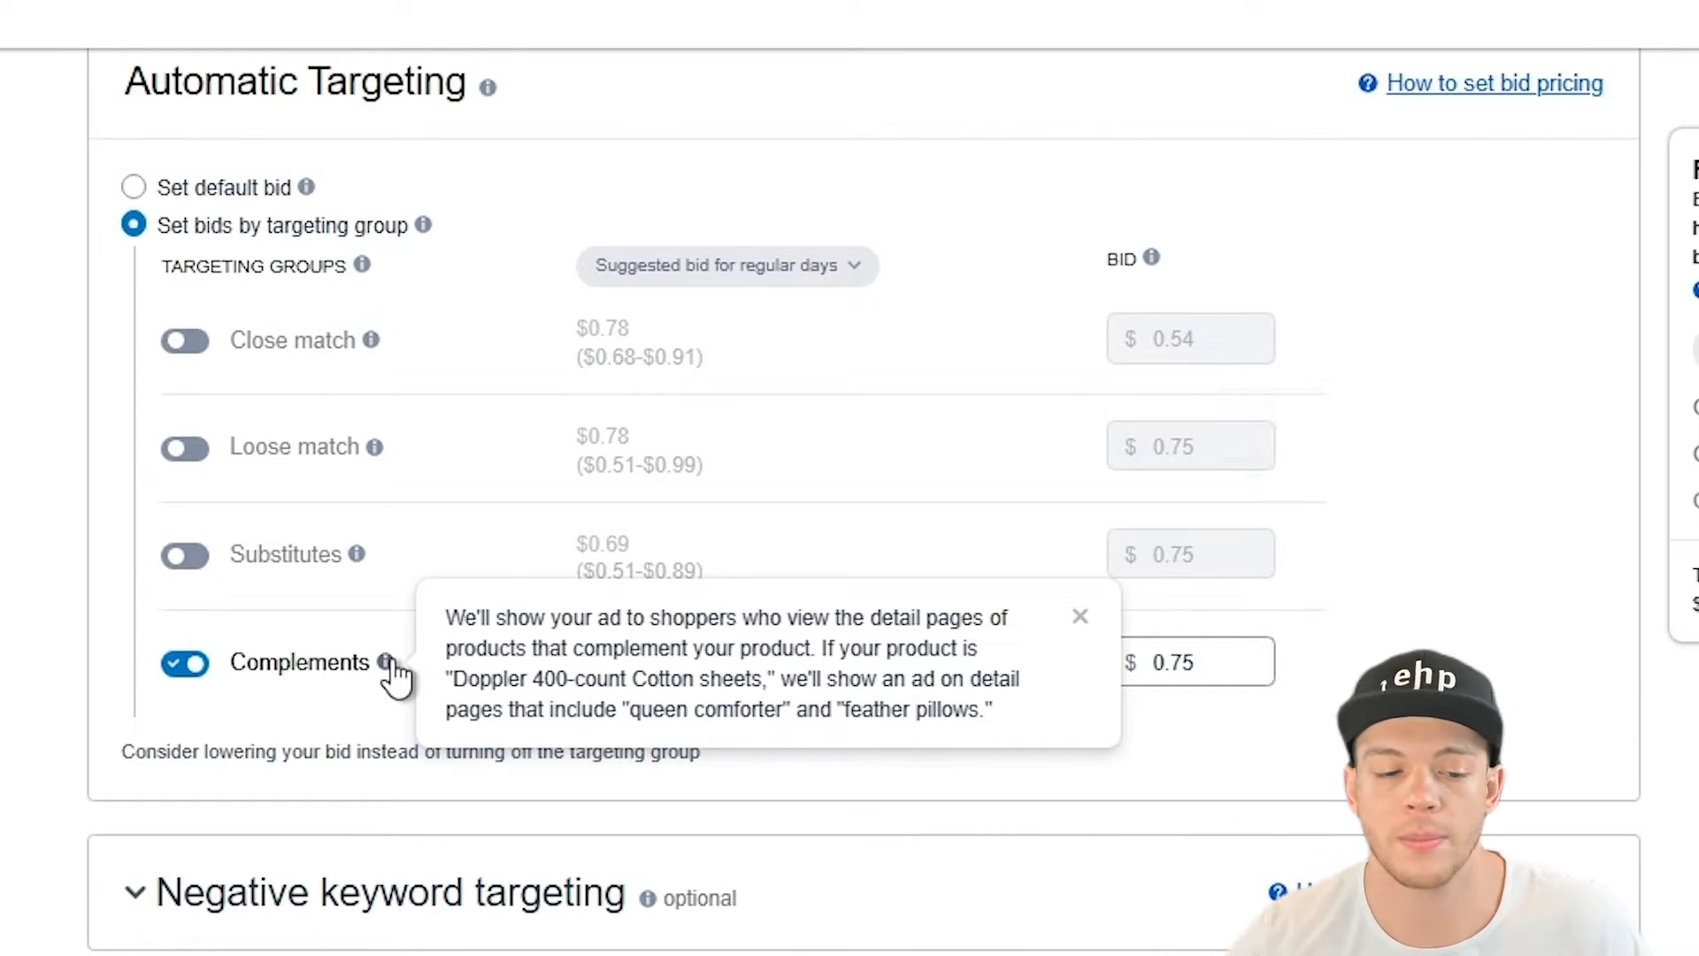
pyautogui.click(1506, 687)
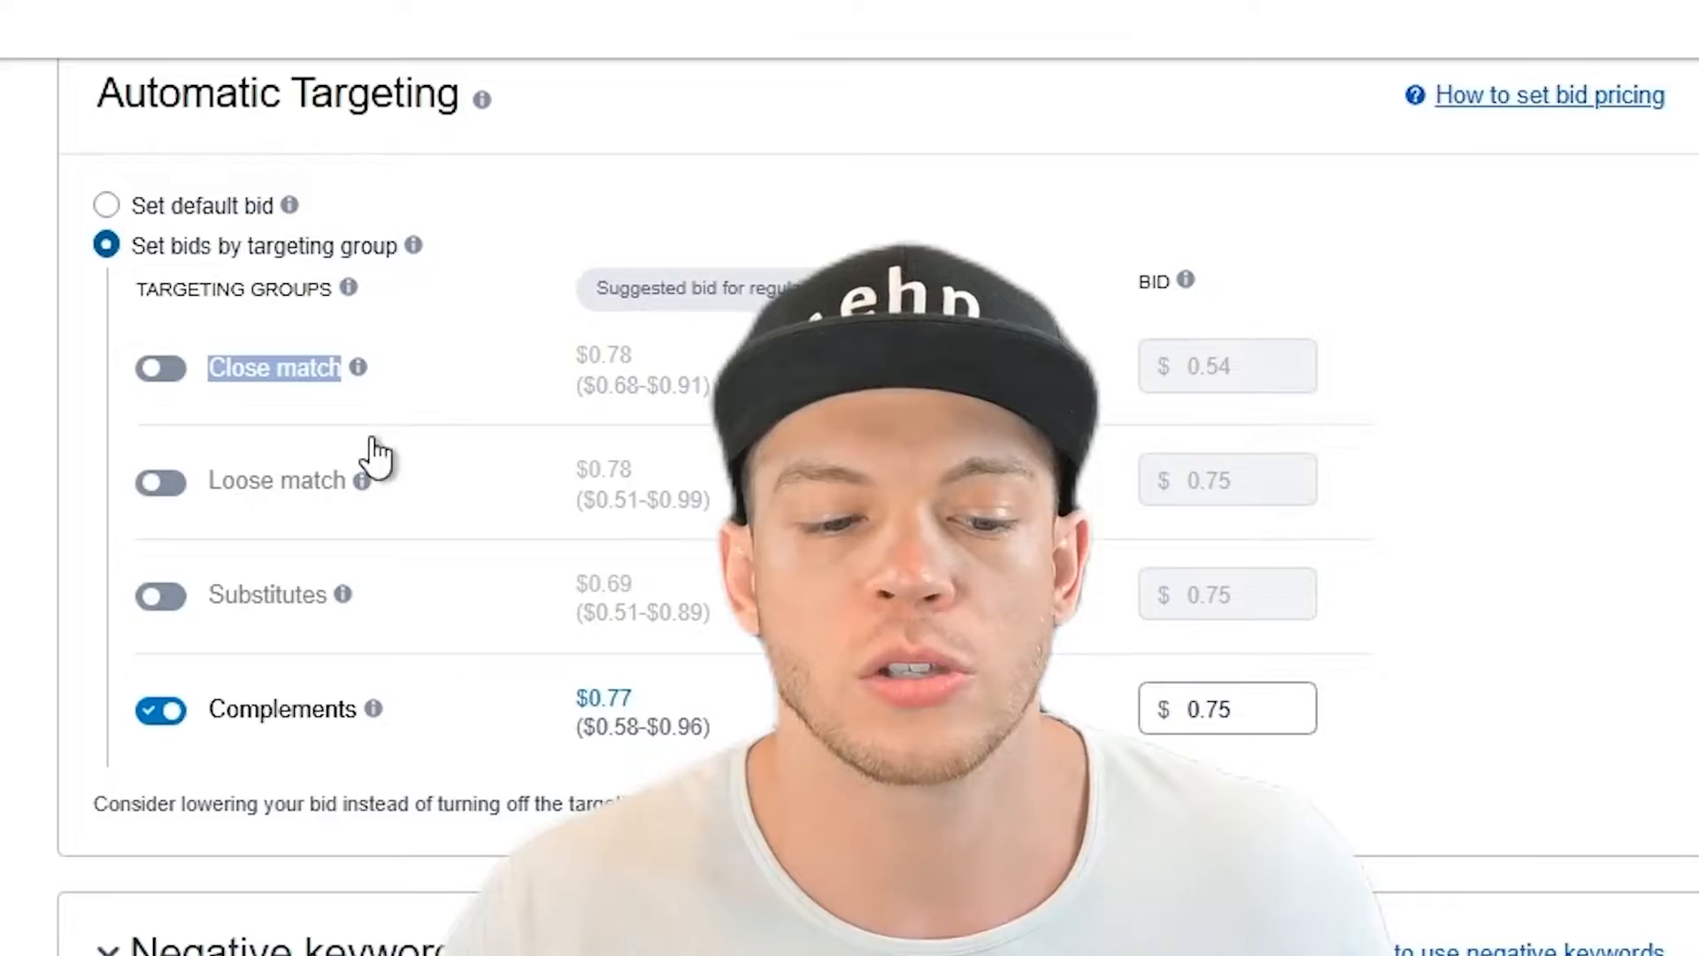
pyautogui.doubleClick(289, 731)
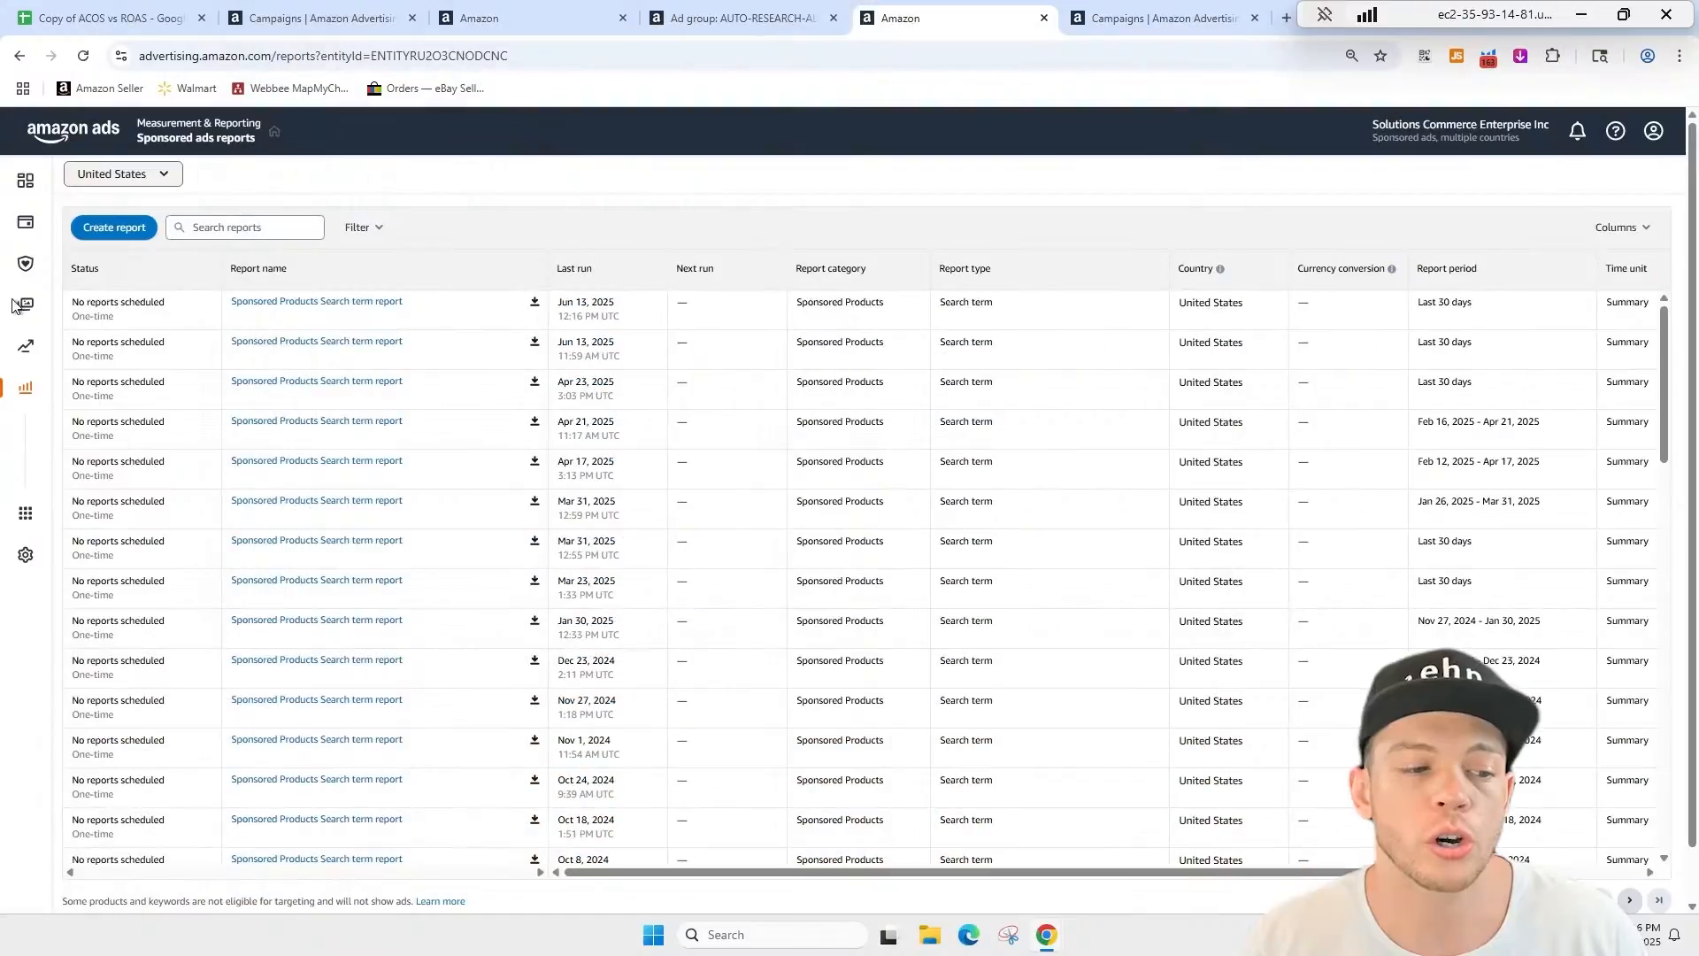
# Create and run a Sponsored Products Search term report for the last 30 days, and return to the sponsored ads reports list.
pyautogui.moveTo(47, 381)
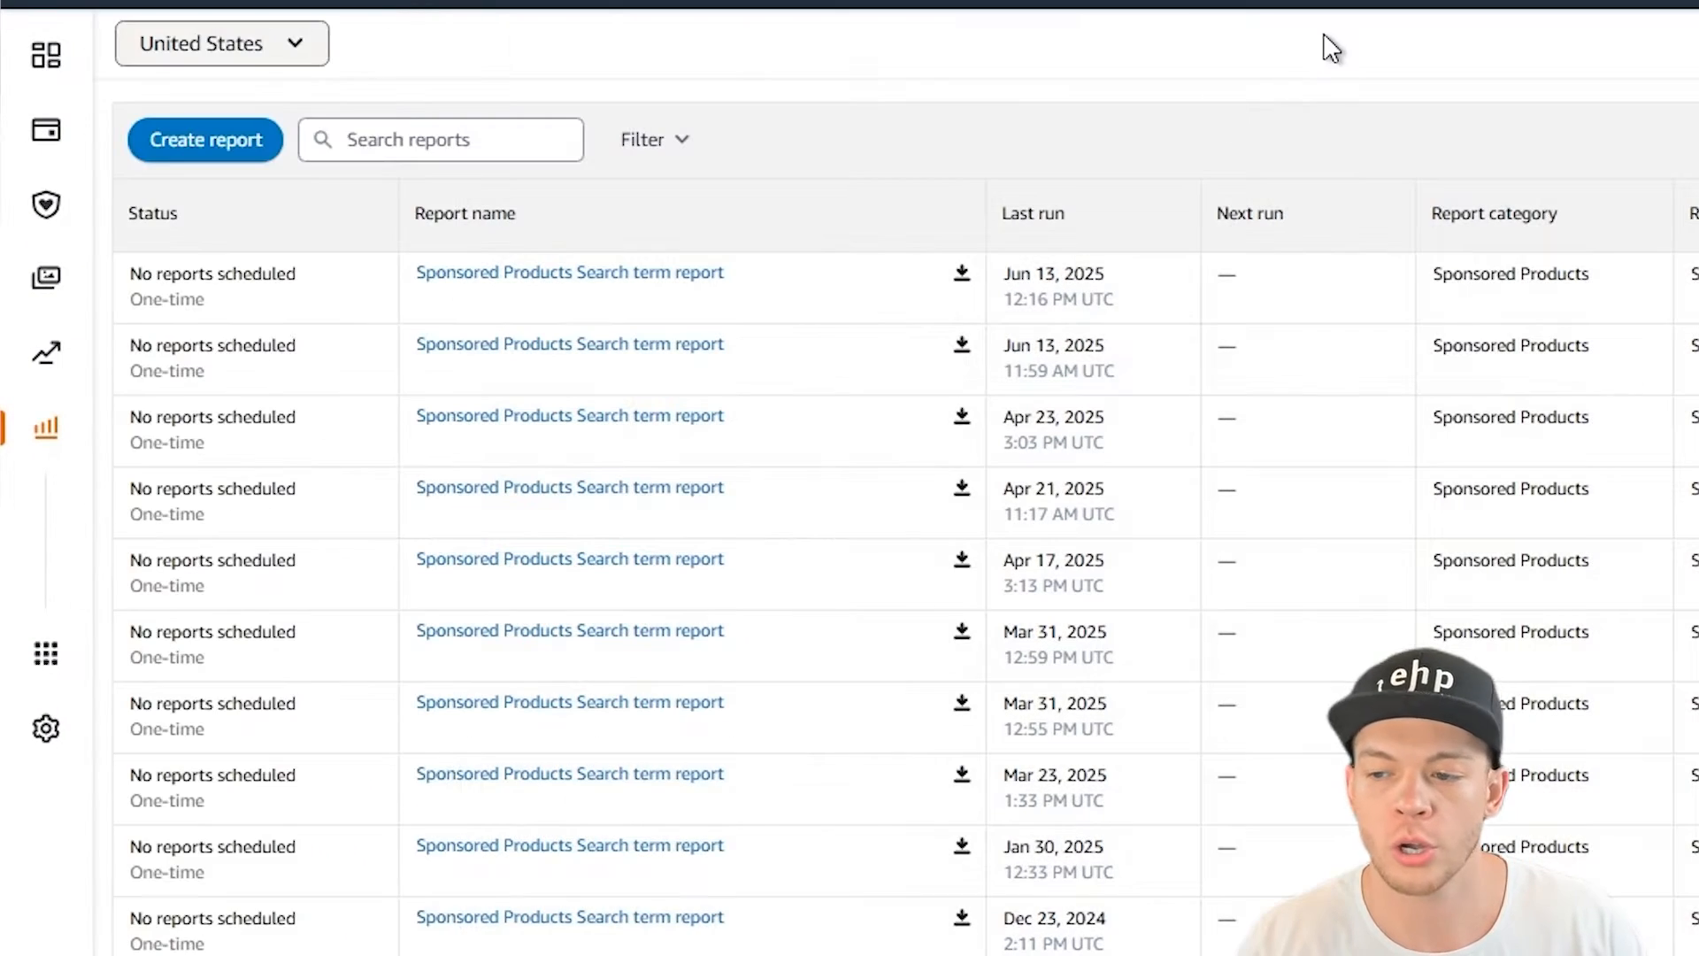
pyautogui.click(255, 144)
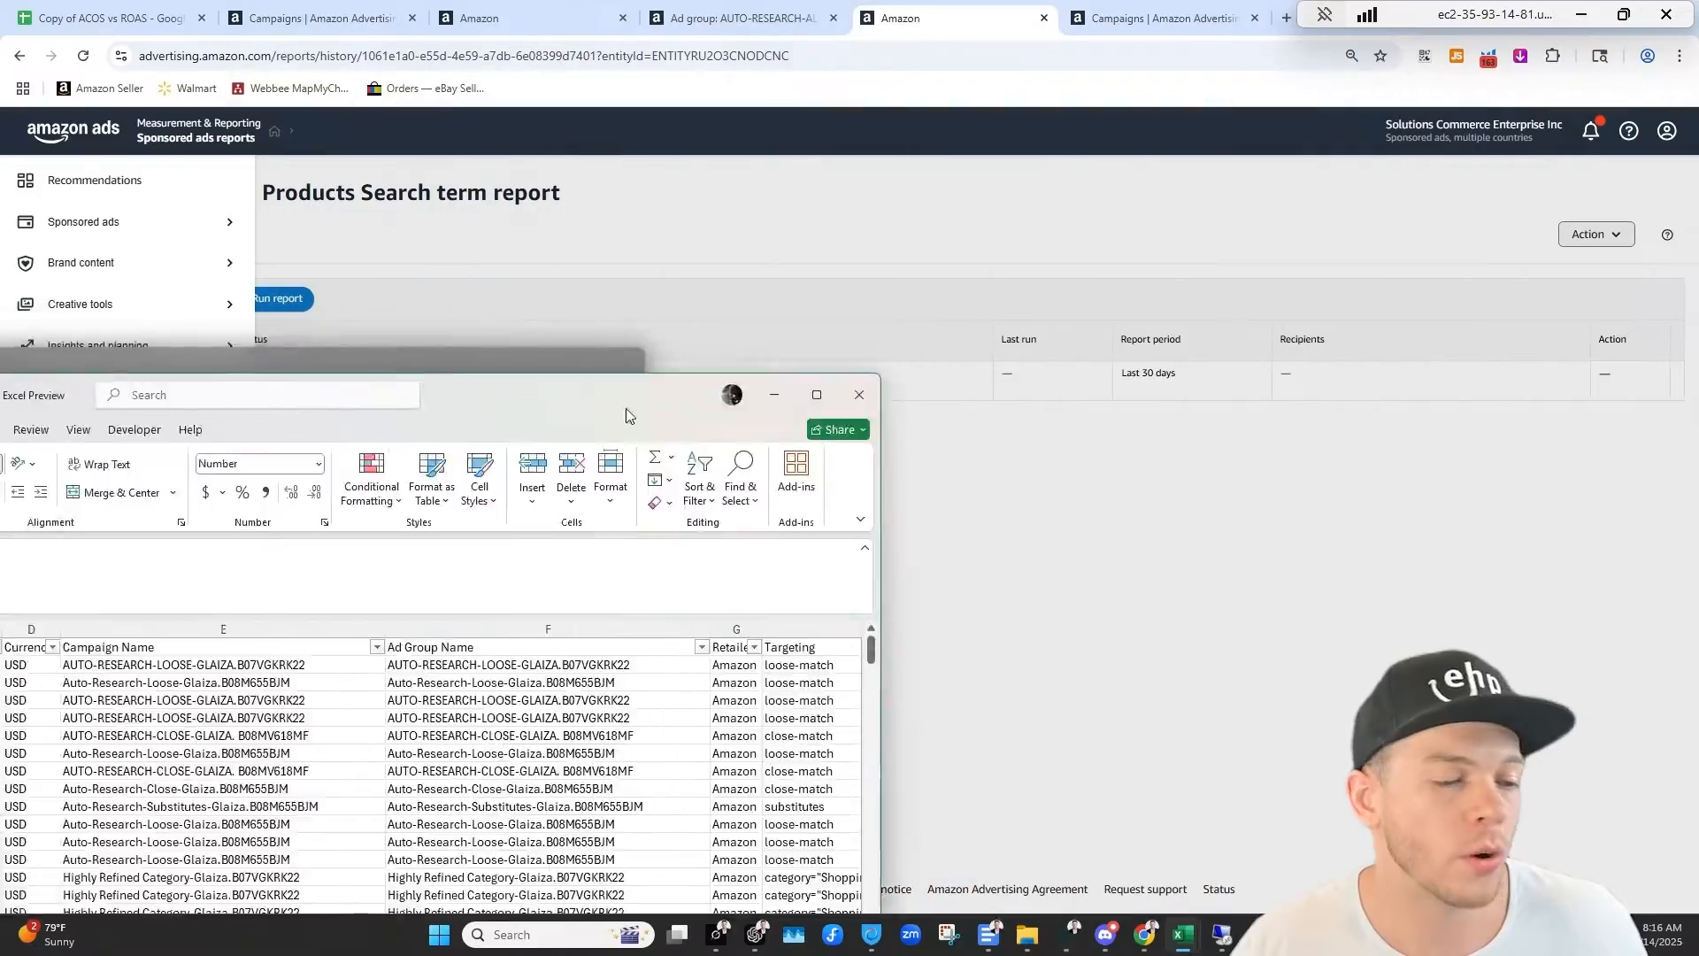
pyautogui.doubleClick(879, 394)
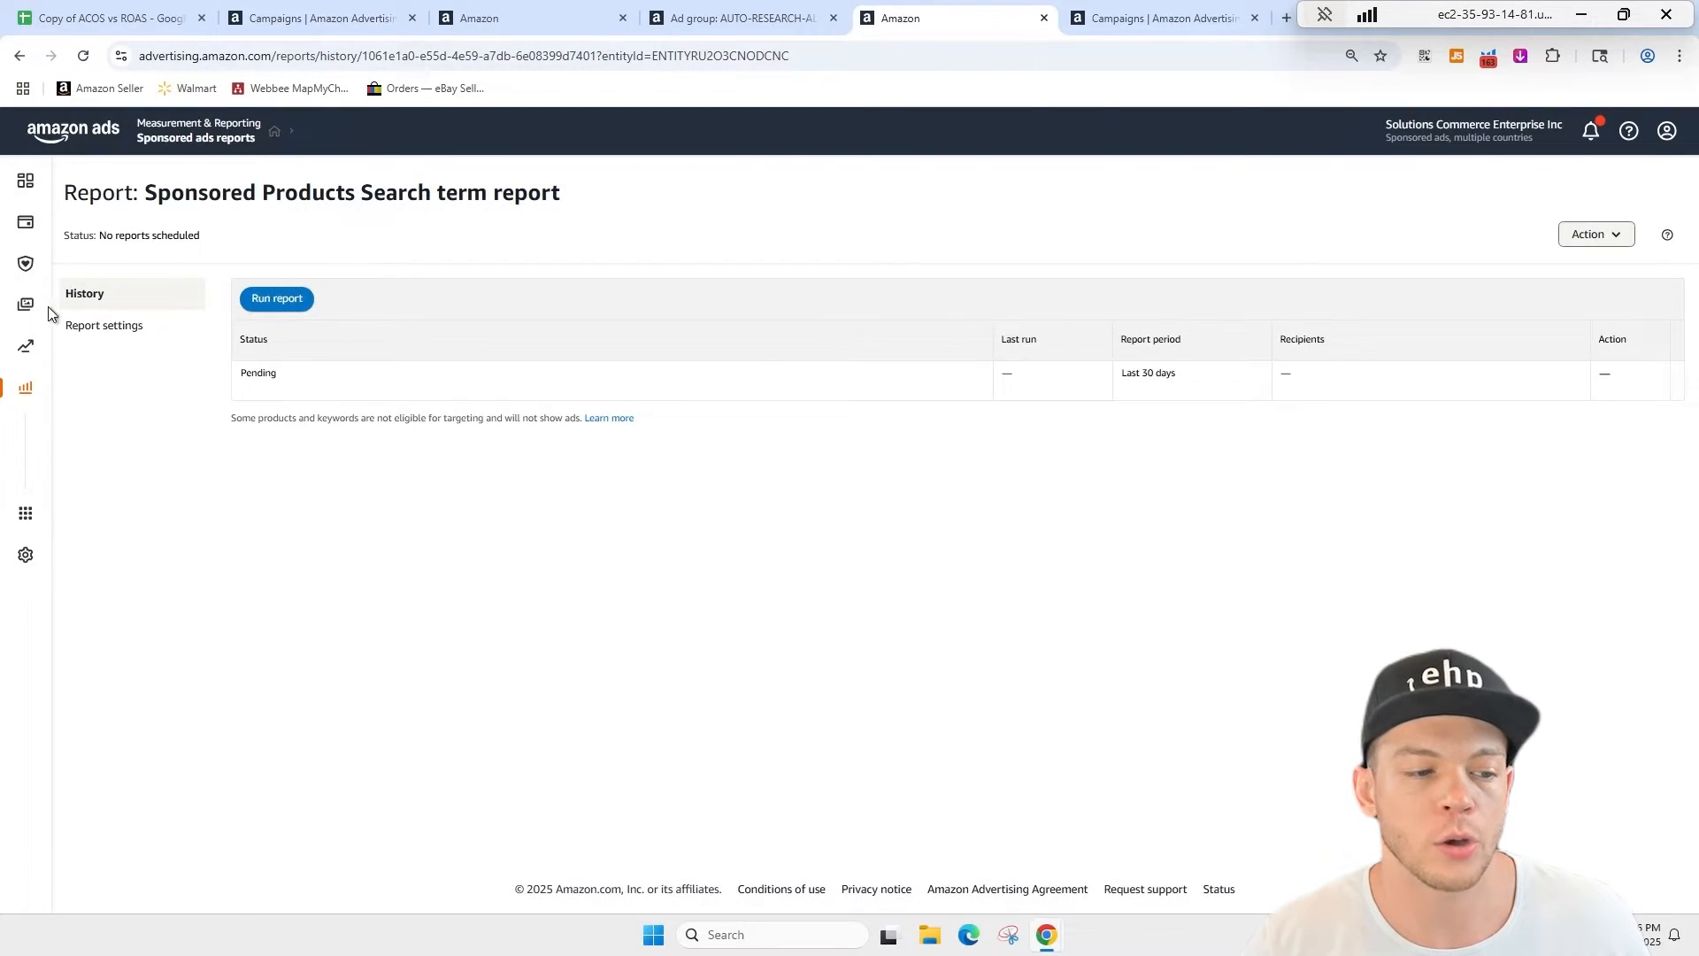
pyautogui.moveTo(23, 425)
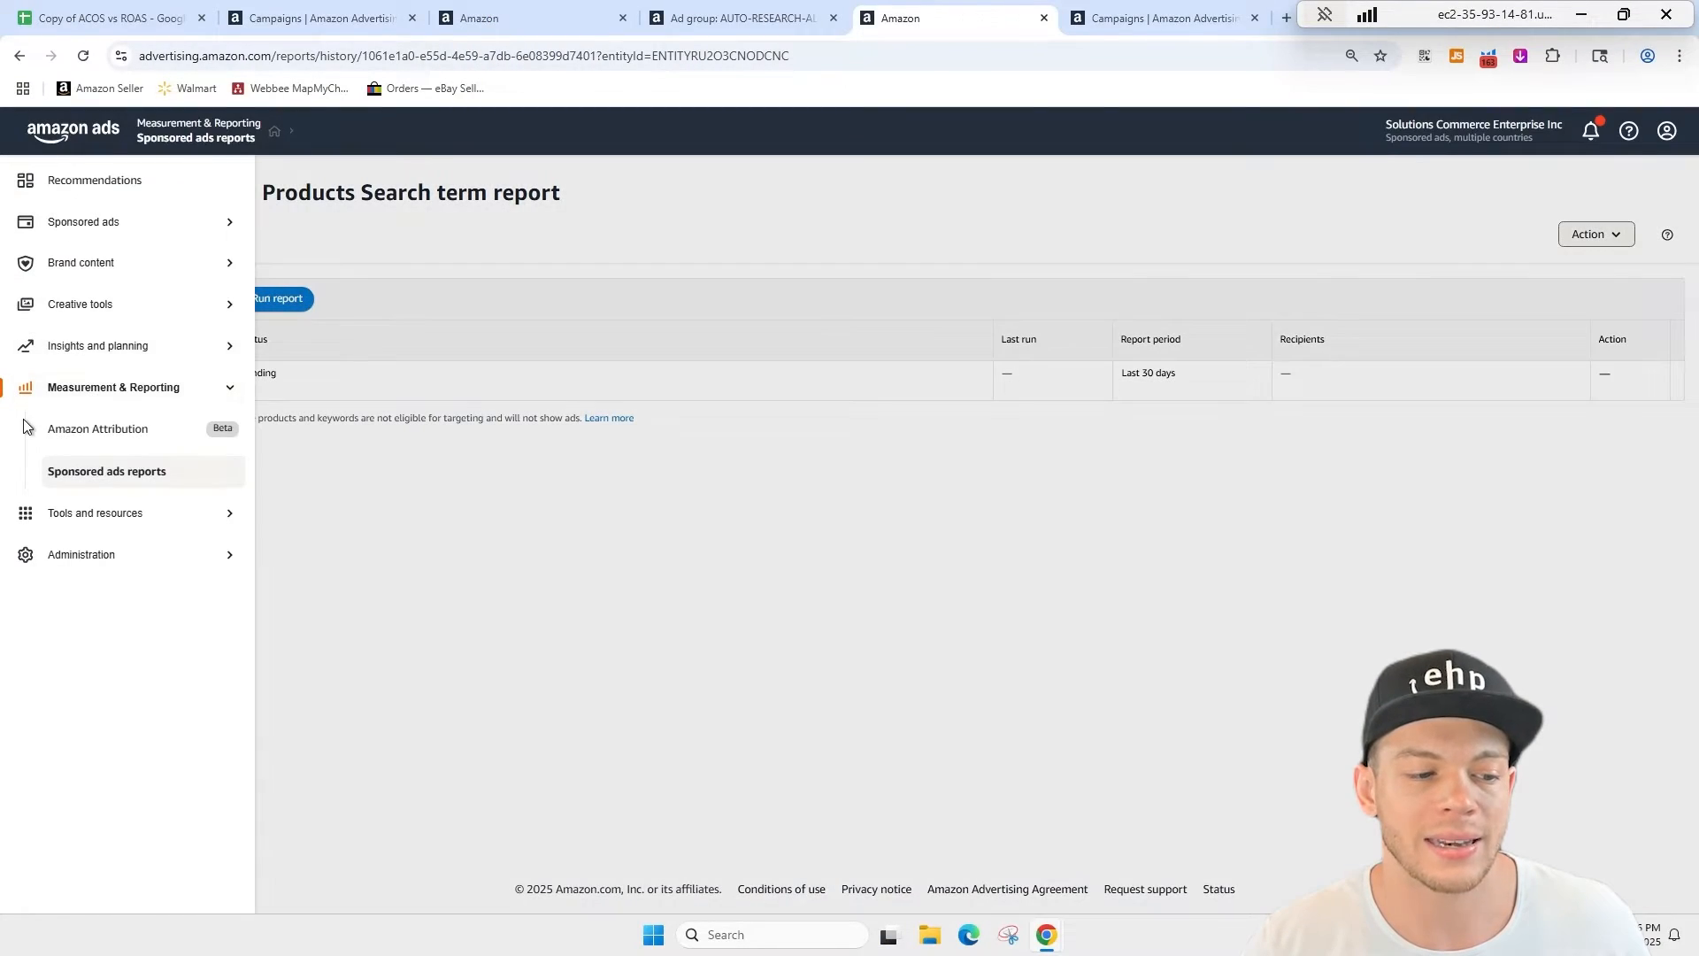
pyautogui.click(124, 478)
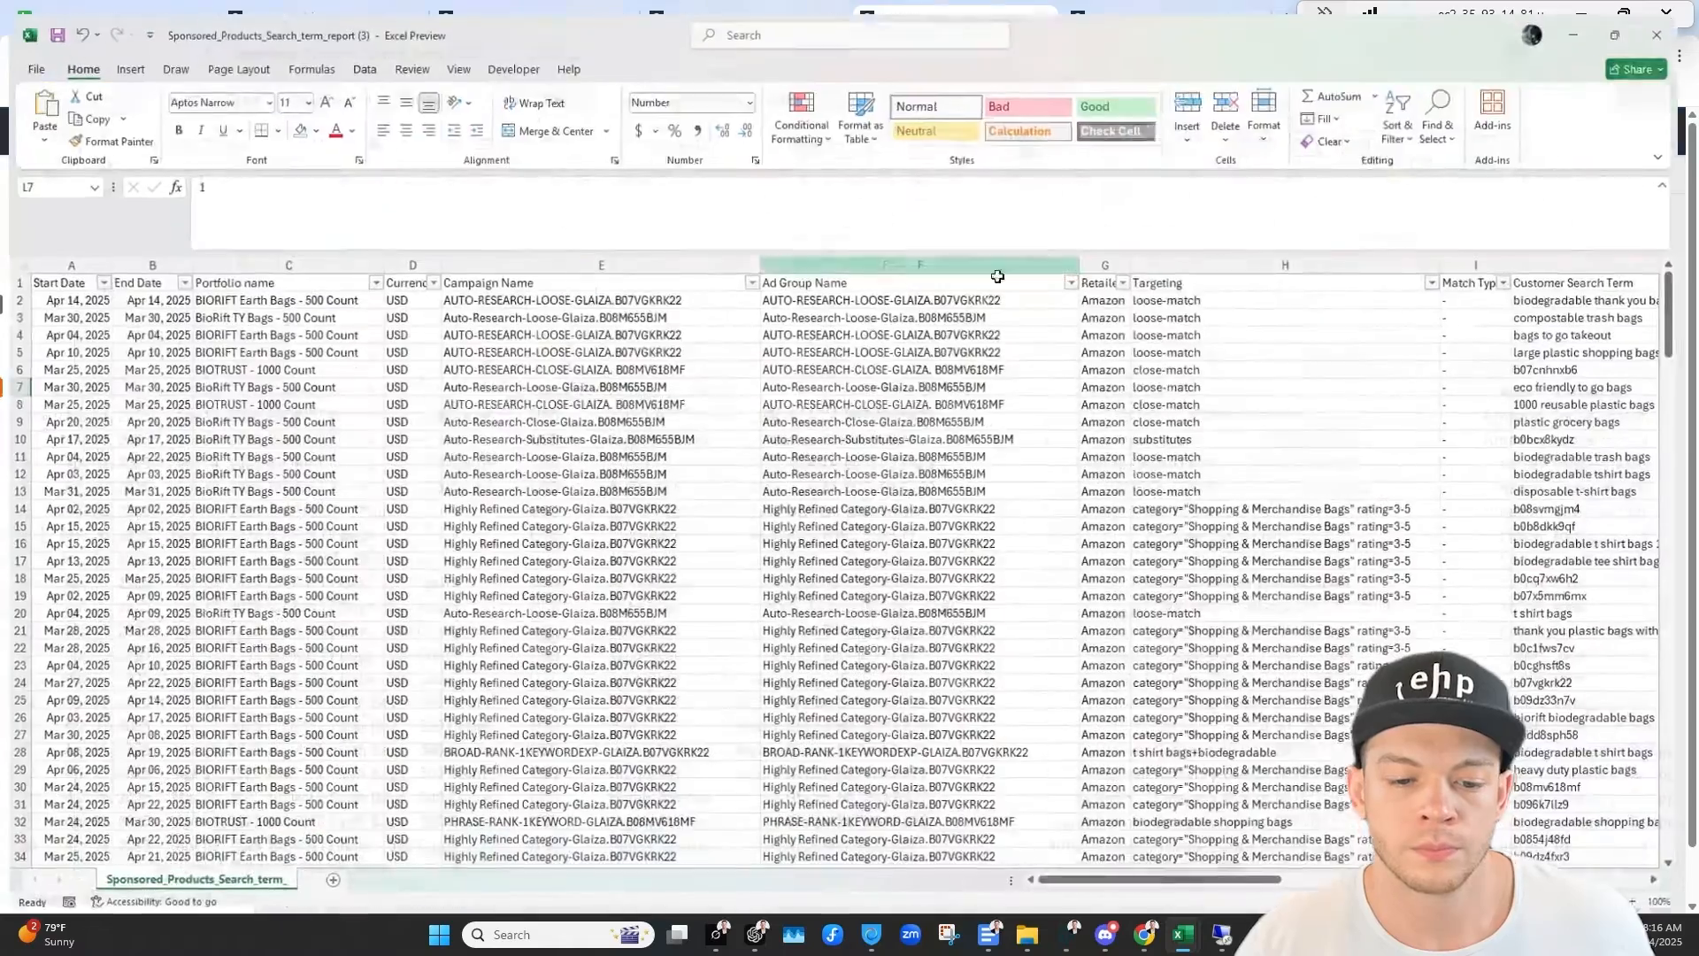
# Switch to Excel and look through the search term report from the campaign names to the customer search terms and ACOS.
pyautogui.click(733, 478)
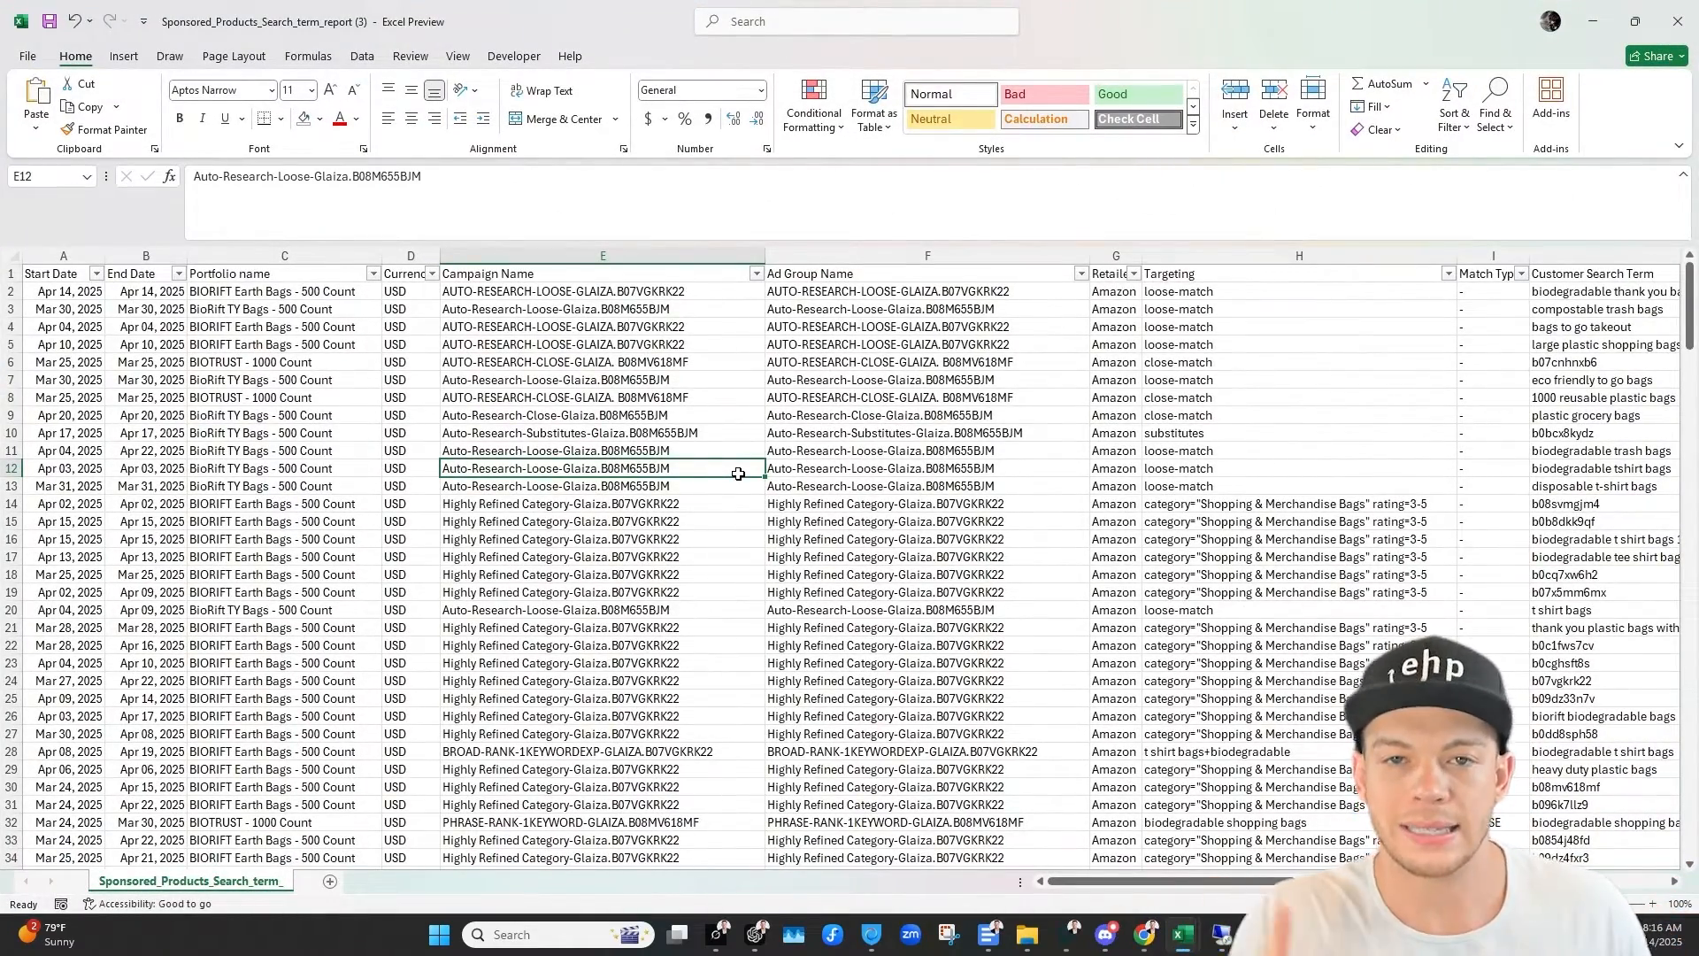
pyautogui.moveTo(1171, 880); pyautogui.dragTo(1307, 880)
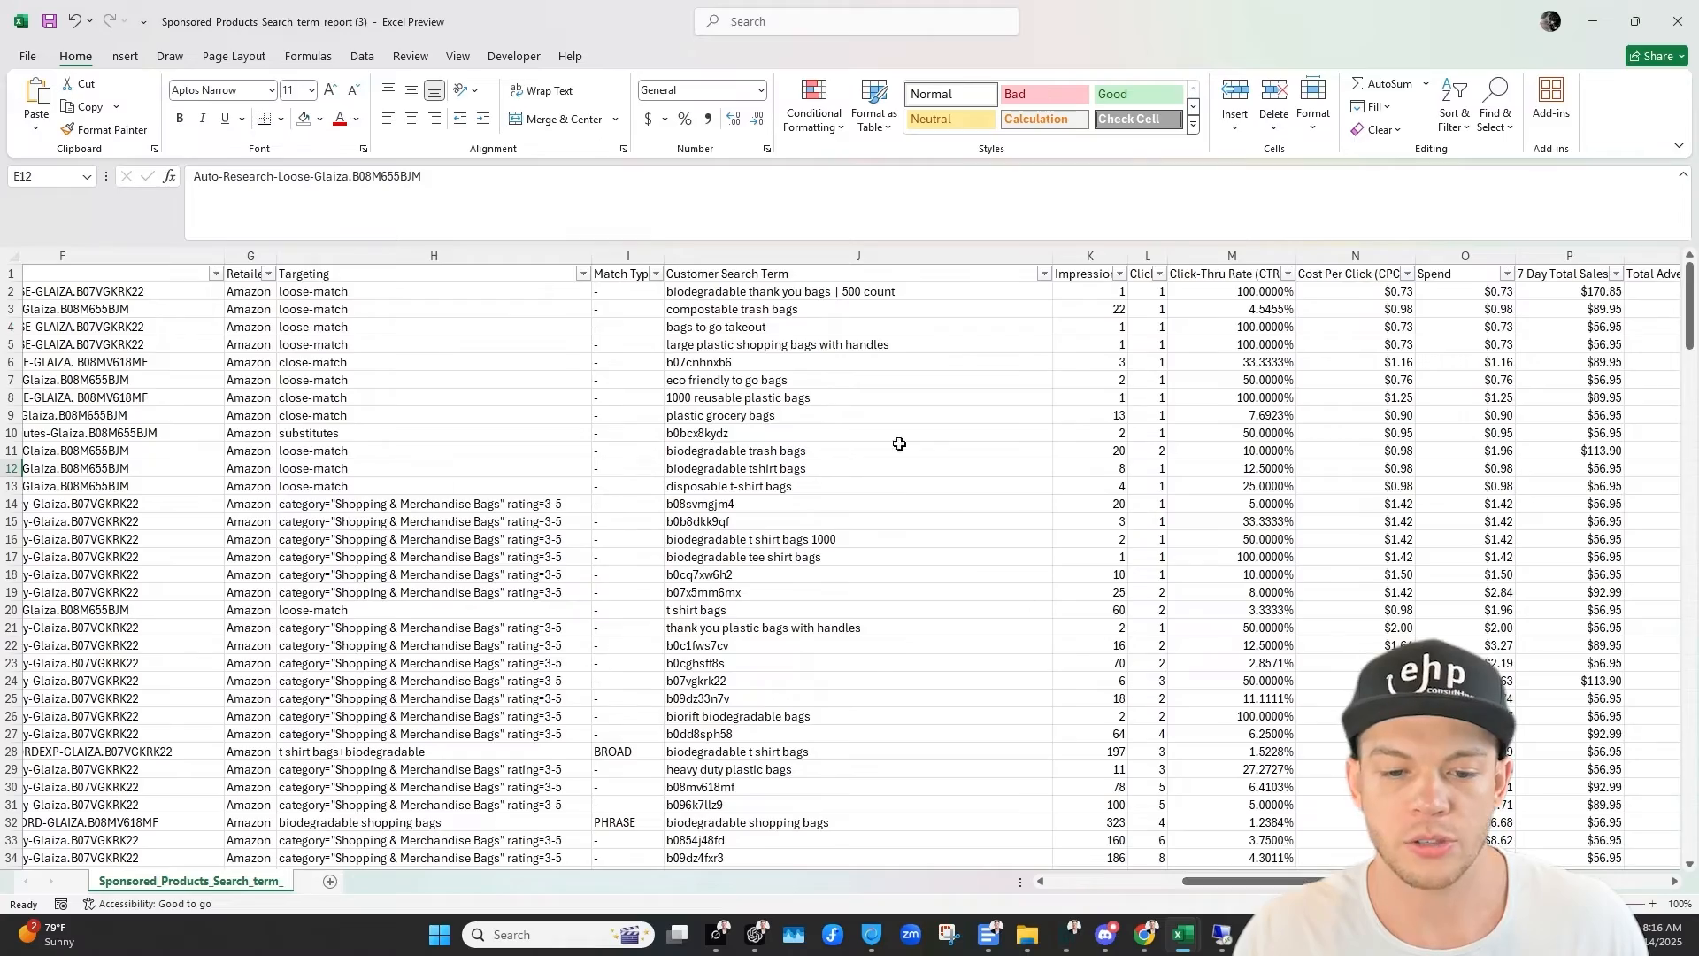
pyautogui.click(846, 282)
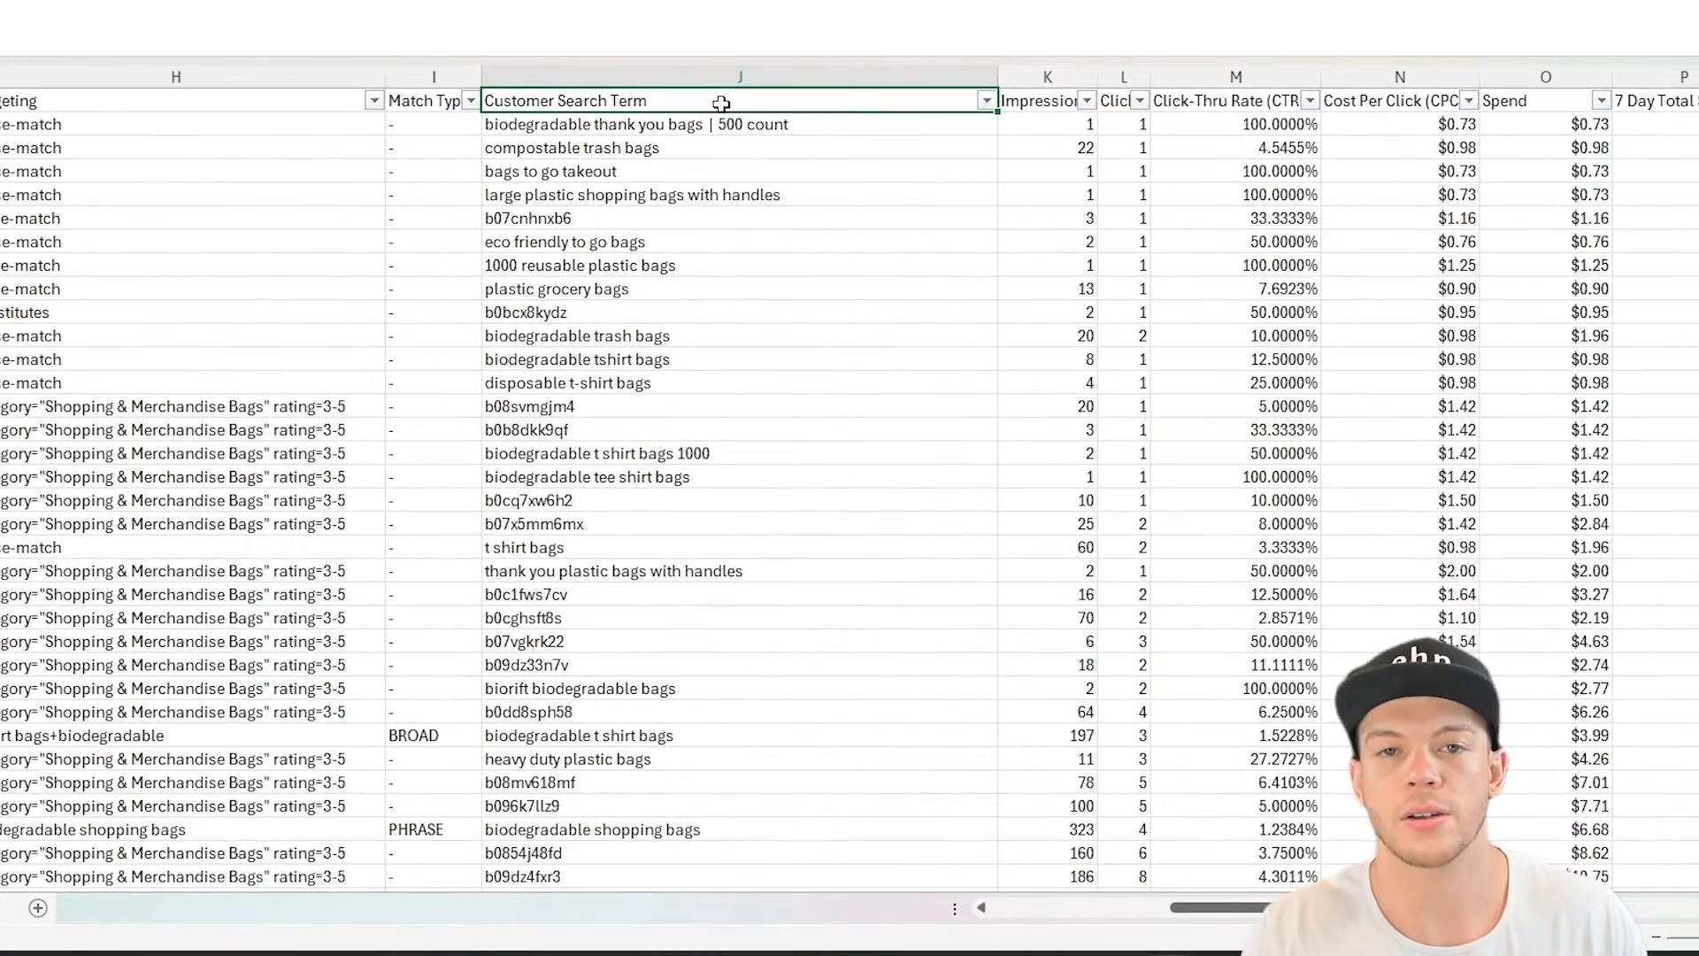
pyautogui.moveTo(1266, 904); pyautogui.dragTo(1332, 905)
pyautogui.moveTo(1472, 100); pyautogui.dragTo(1487, 311)
pyautogui.click(512, 288)
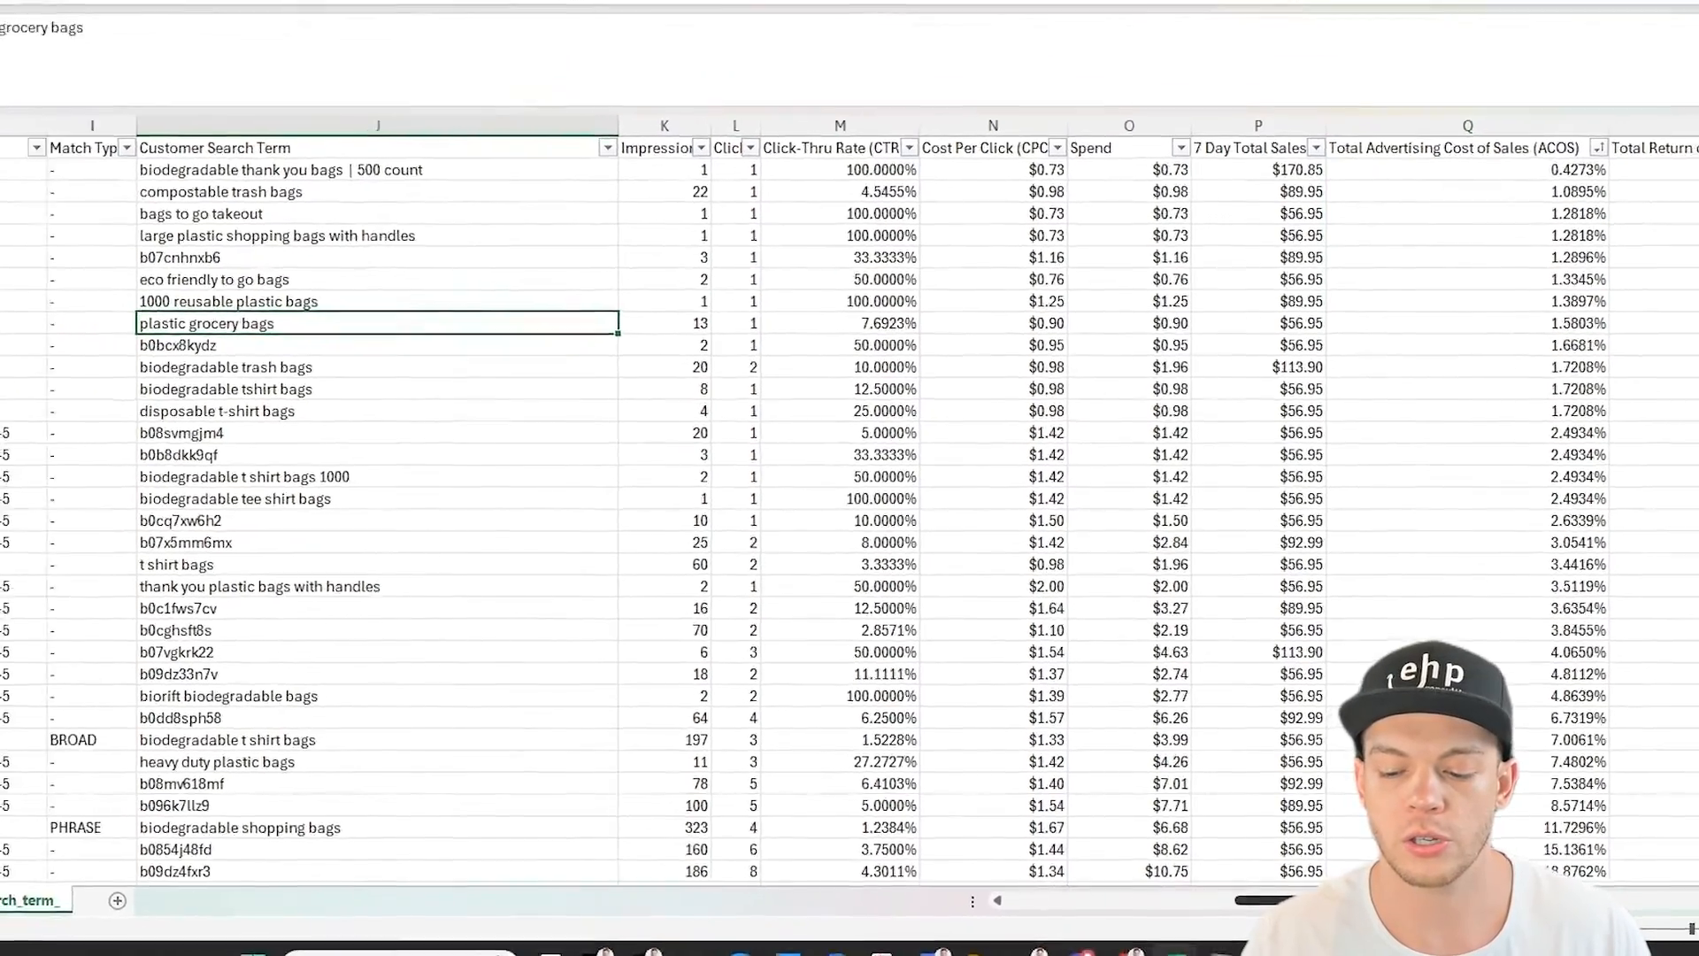
pyautogui.moveTo(1318, 900); pyautogui.dragTo(1091, 900)
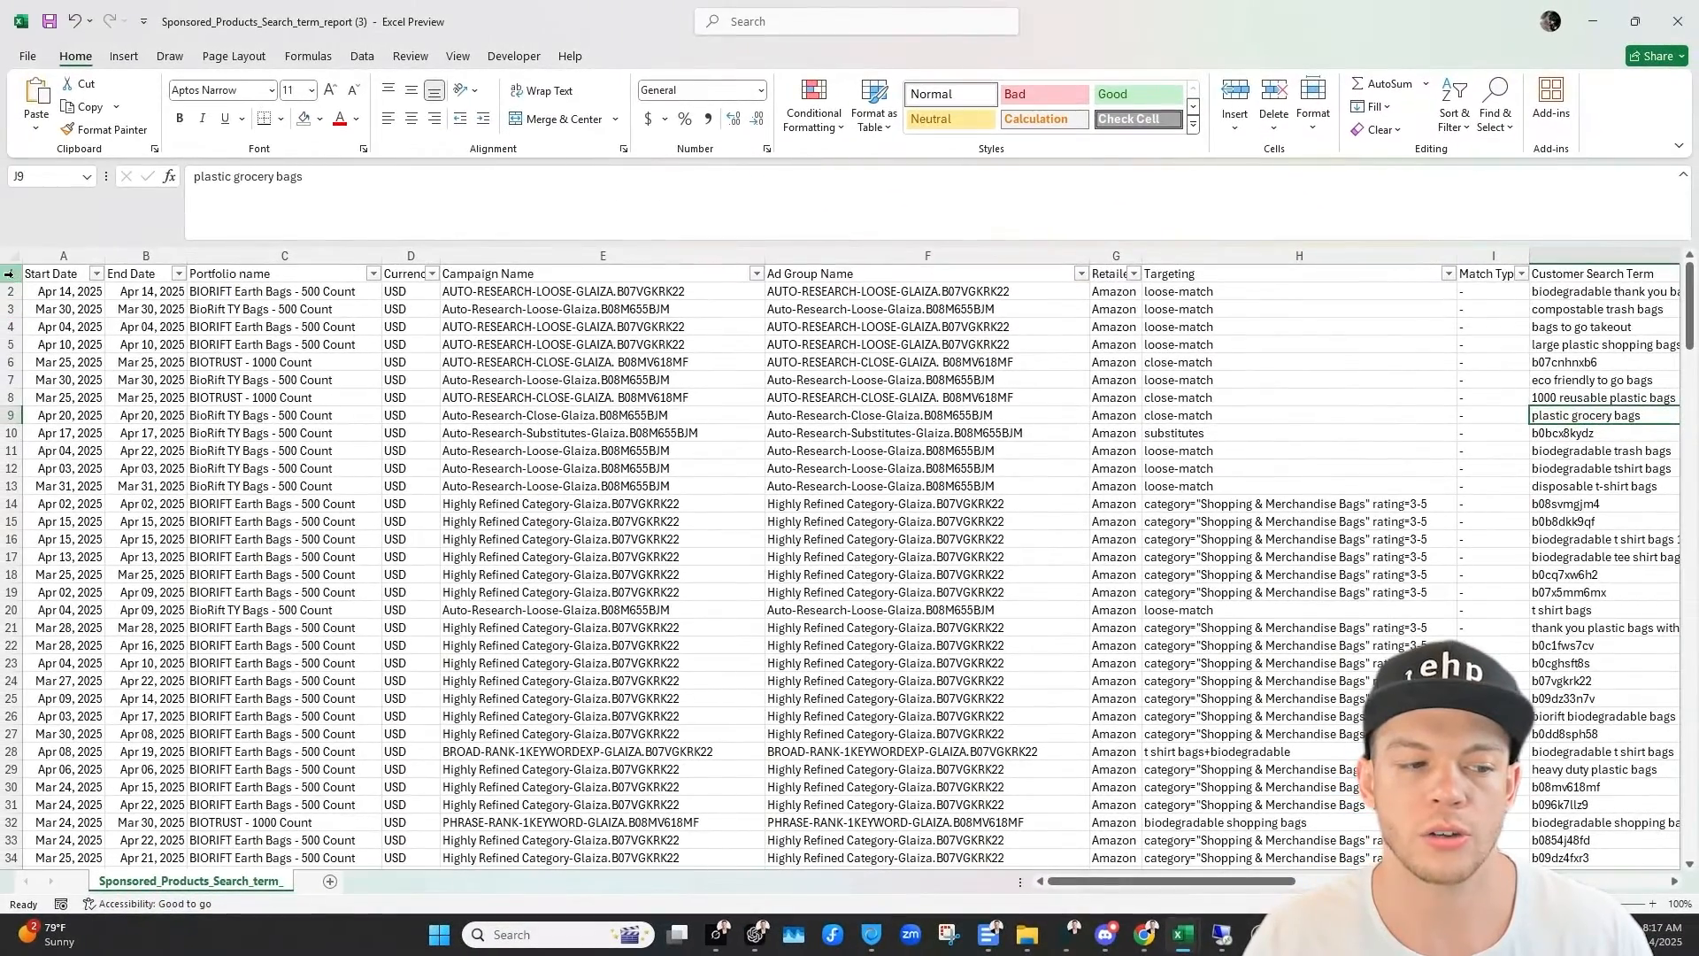
# Select the report's header row and view the Filter option that applies to it.
pyautogui.click(14, 269)
pyautogui.click(1454, 105)
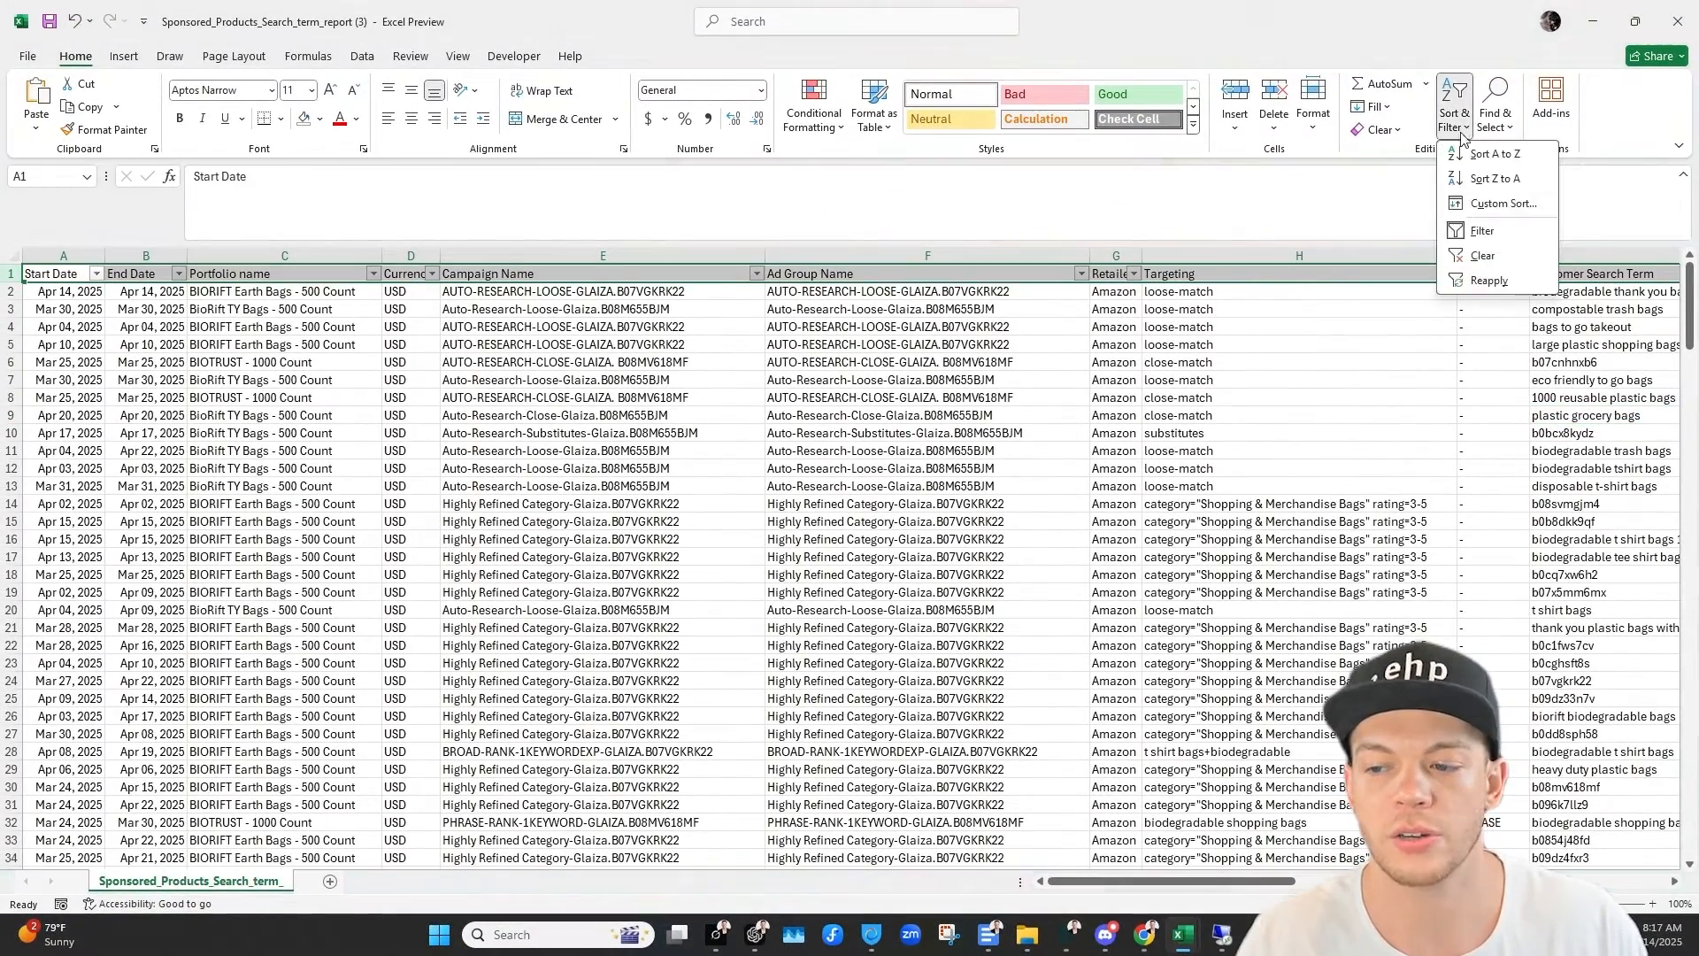
pyautogui.click(1478, 232)
# Review the search term report's columns from Customer Search Term through impressions, clicks, CTR, cost per click, spend, sales and ACOS.
pyautogui.moveTo(1184, 881); pyautogui.dragTo(1367, 881)
pyautogui.click(661, 435)
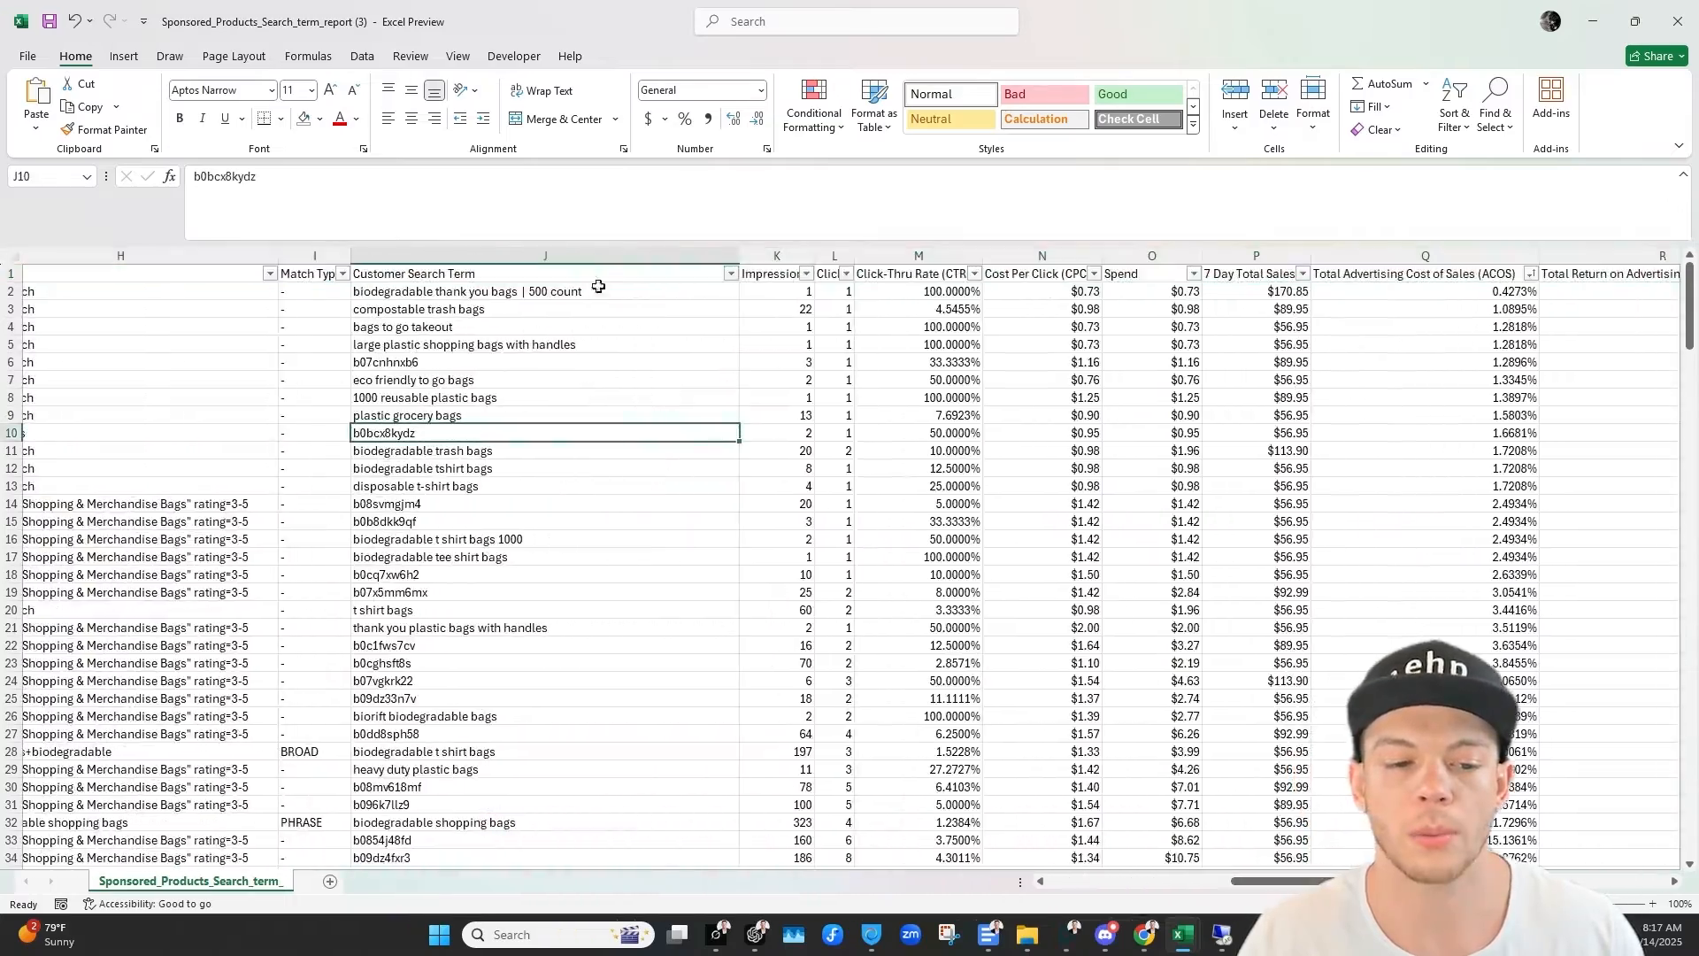
pyautogui.click(589, 255)
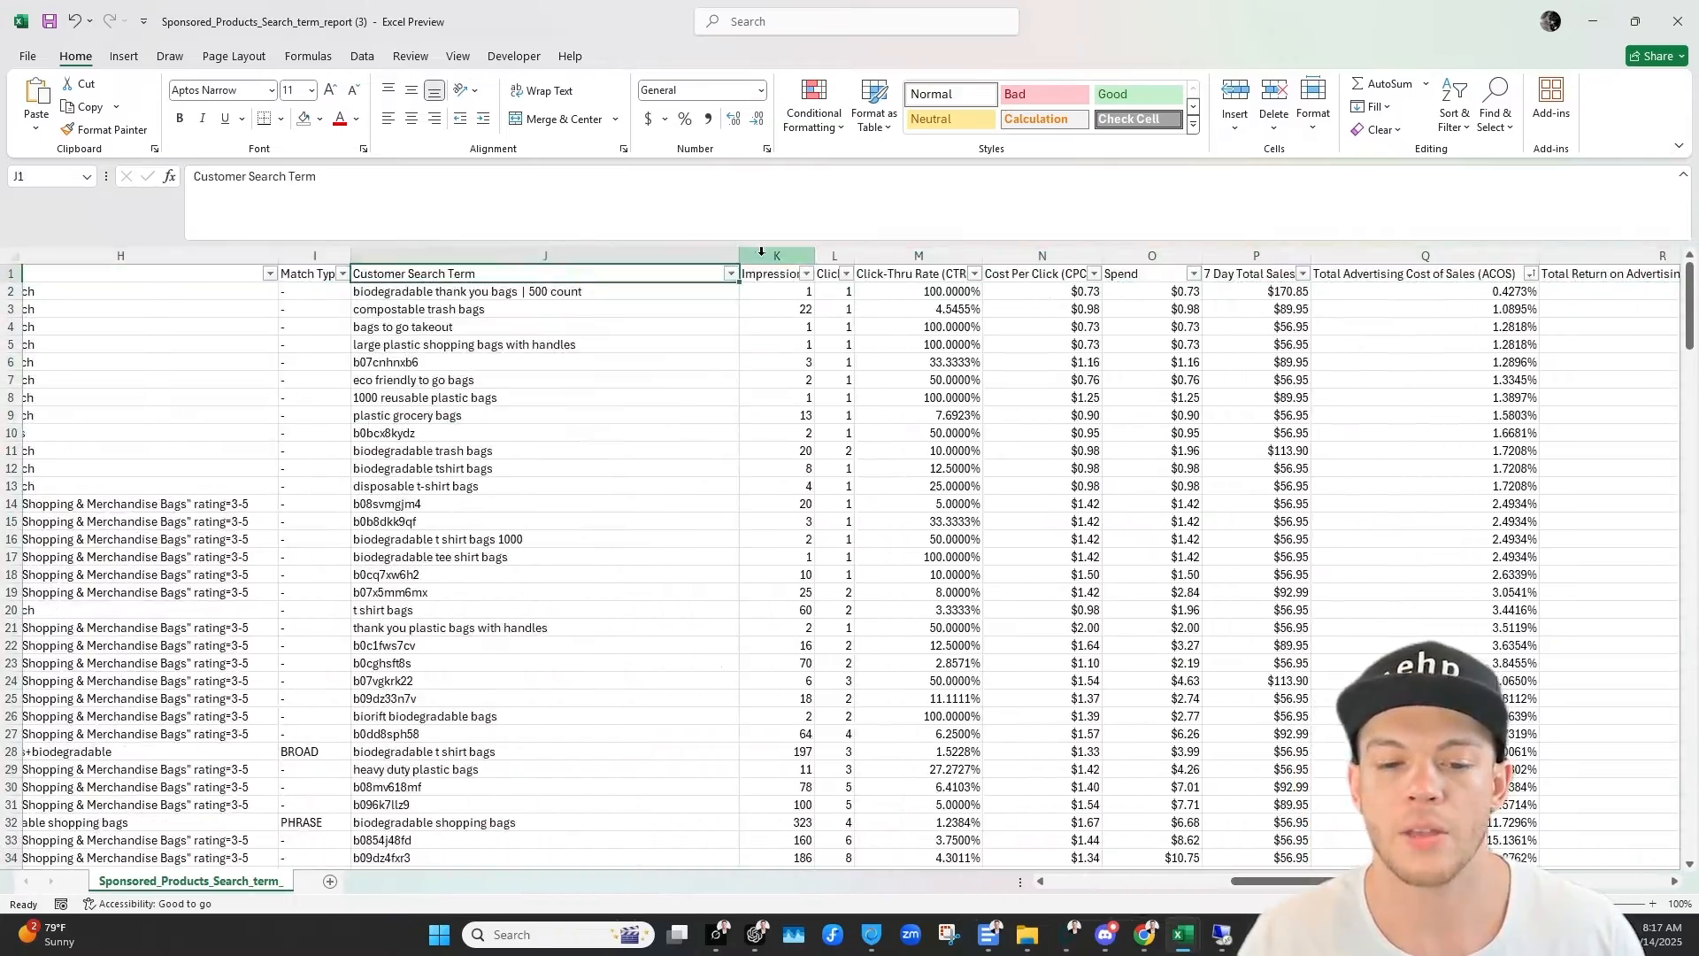
pyautogui.click(769, 256)
pyautogui.click(824, 241)
pyautogui.click(911, 241)
pyautogui.click(1038, 240)
pyautogui.click(1151, 241)
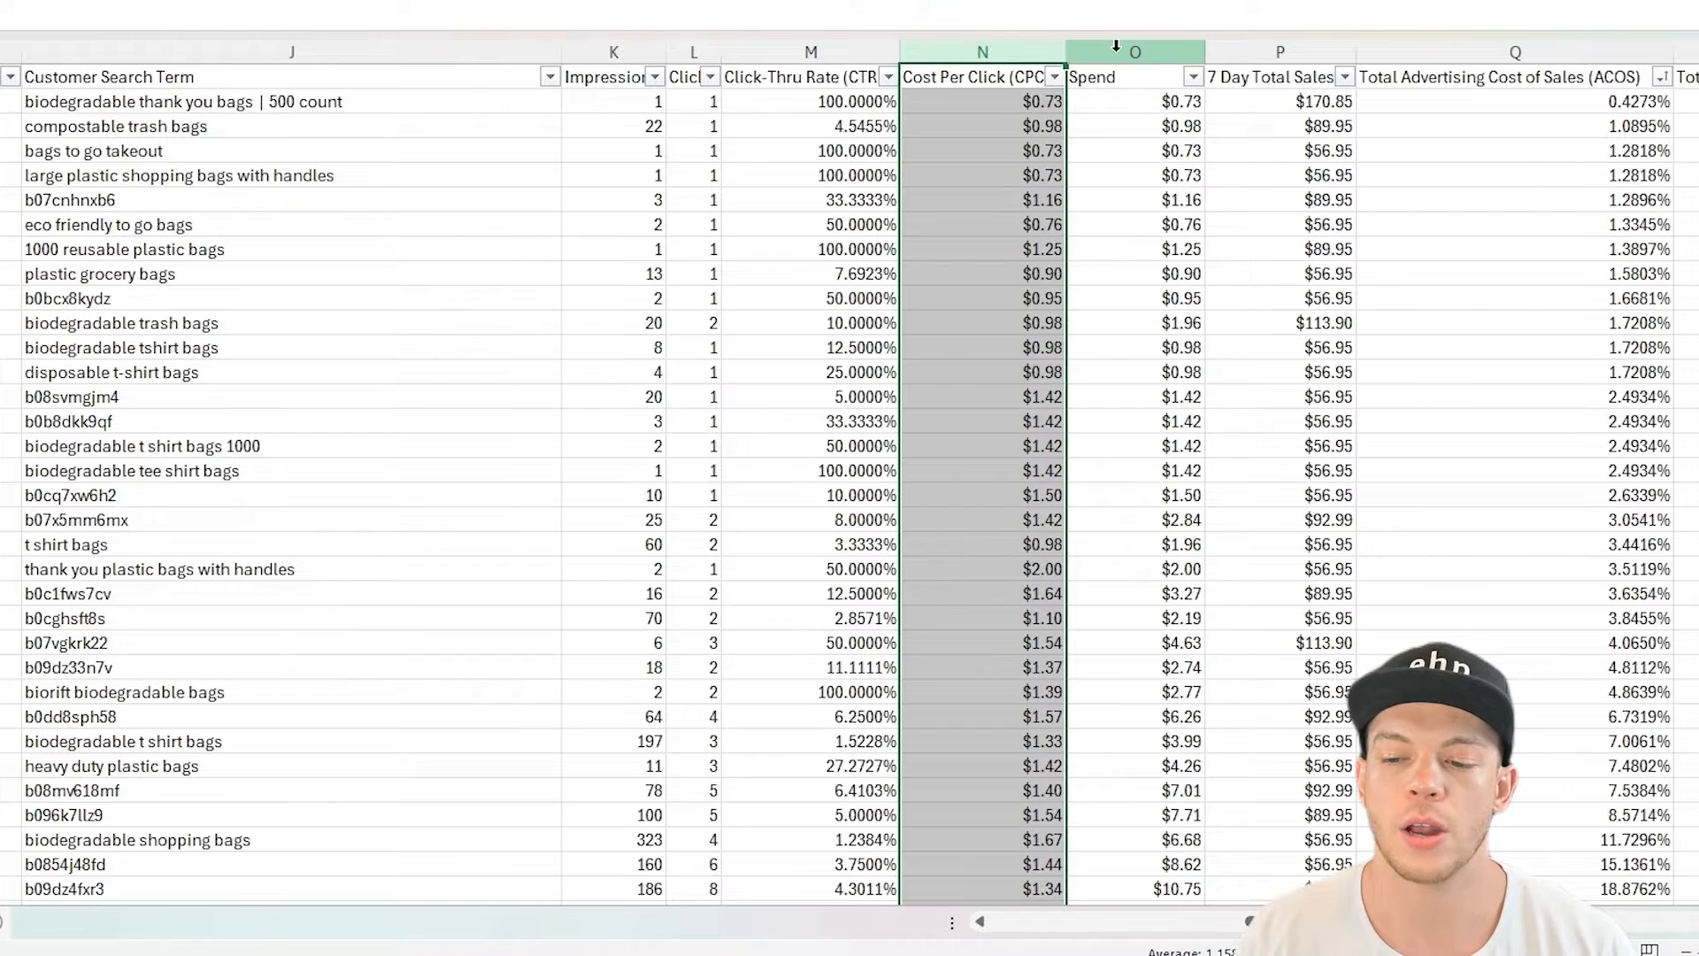
pyautogui.click(1266, 44)
pyautogui.click(1505, 50)
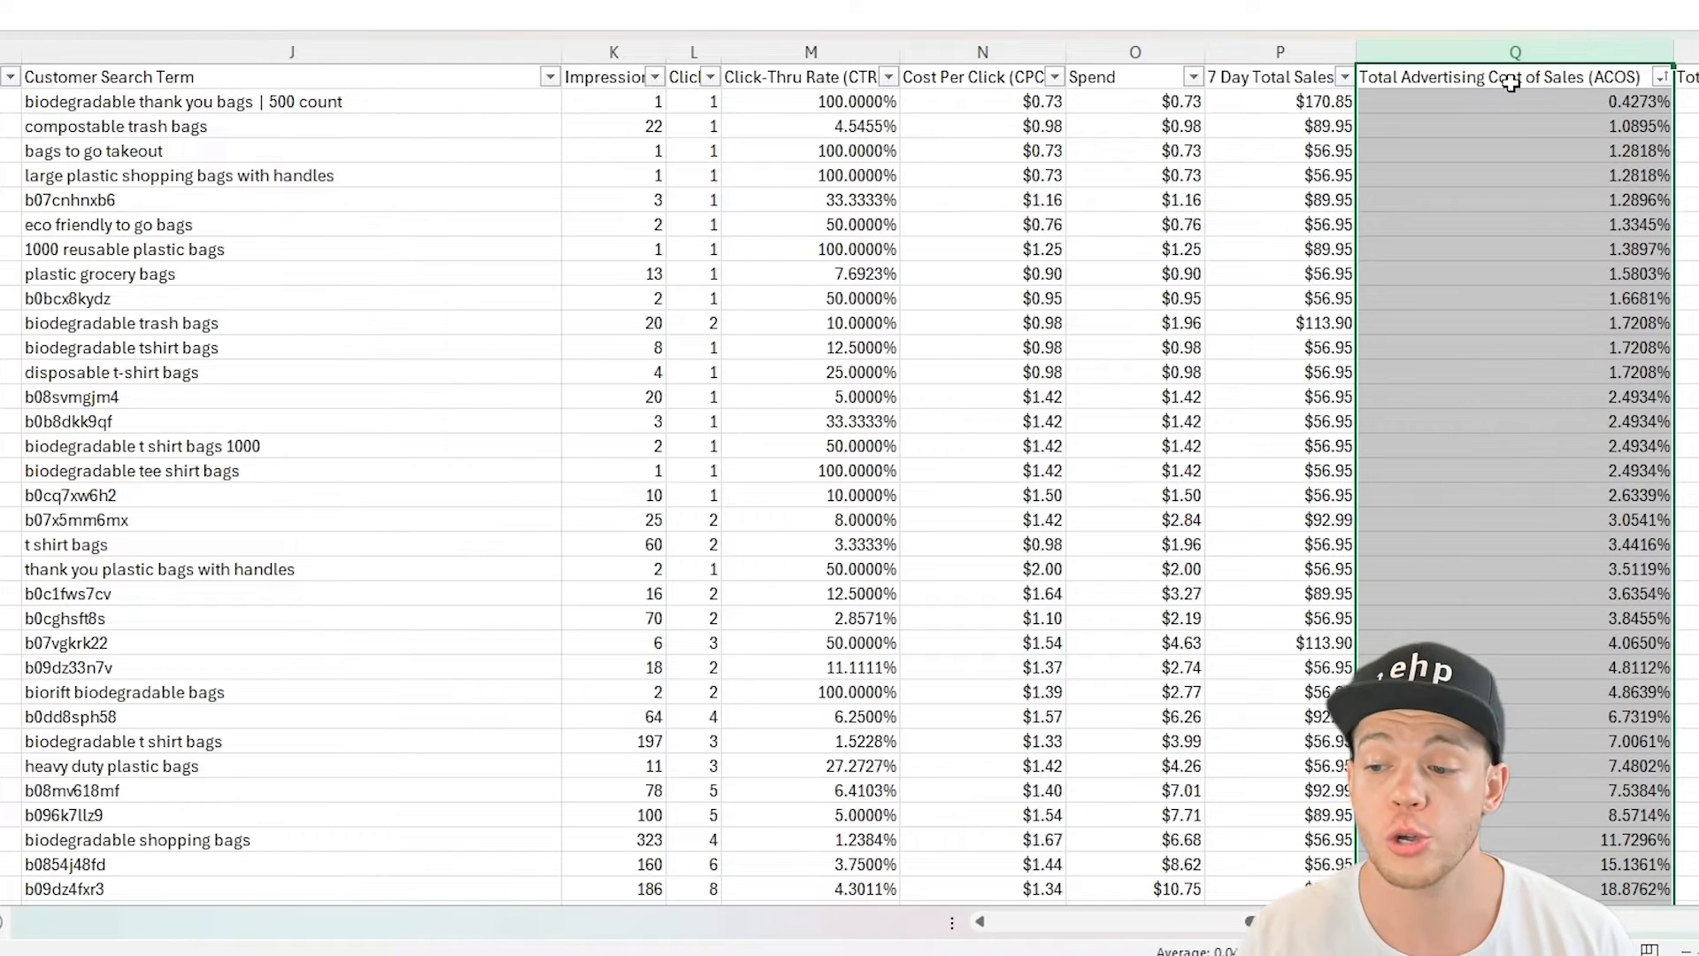
# Sort the report by Total Advertising Cost of Sales (ACOS) from smallest to largest and select all rows with an ACOS value.
pyautogui.click(1652, 79)
pyautogui.click(1661, 78)
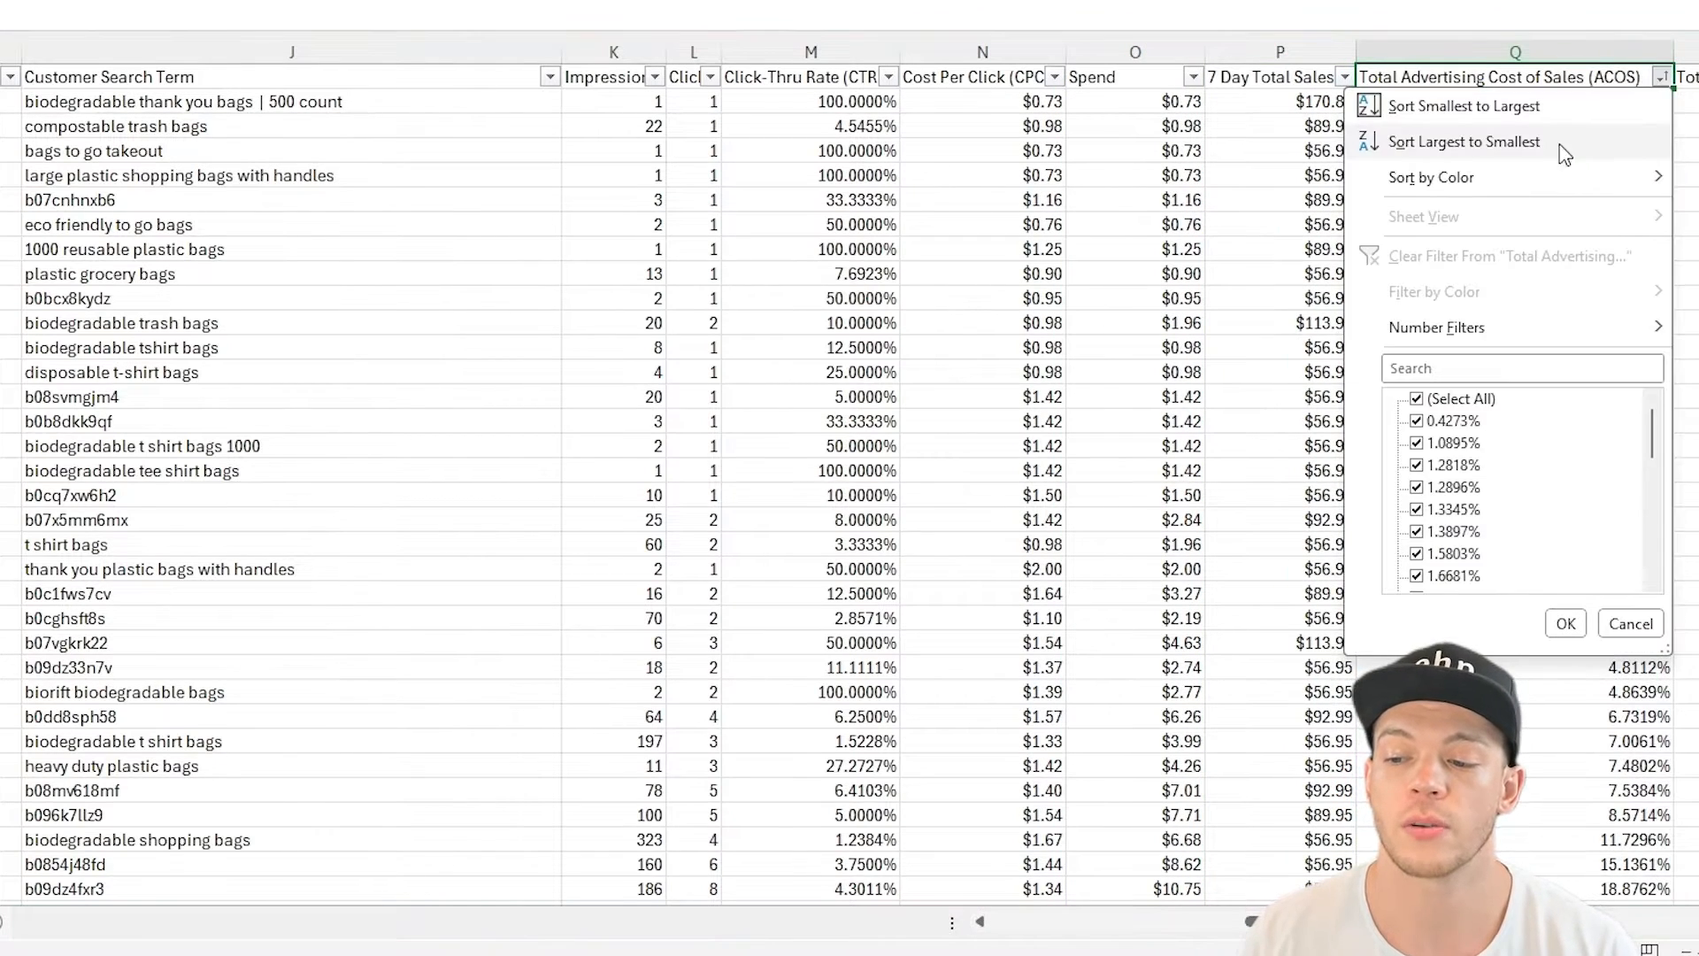
pyautogui.click(1498, 120)
pyautogui.scroll(-2, 1567, 510)
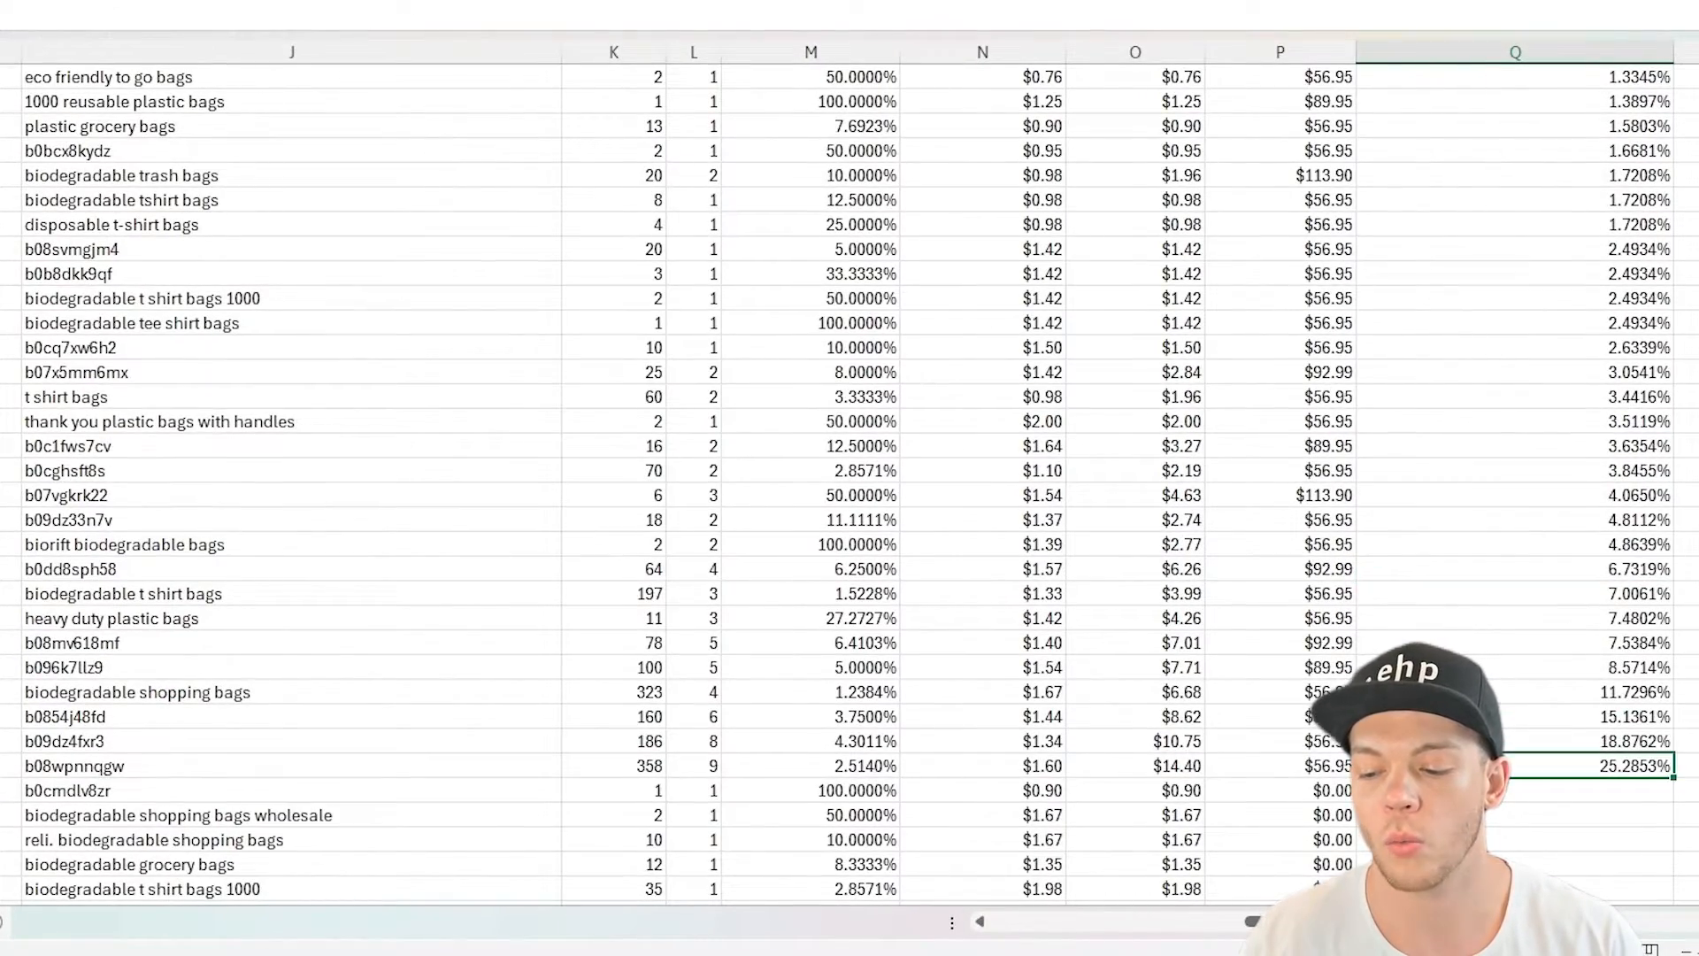
pyautogui.moveTo(1593, 765); pyautogui.dragTo(203, 95)
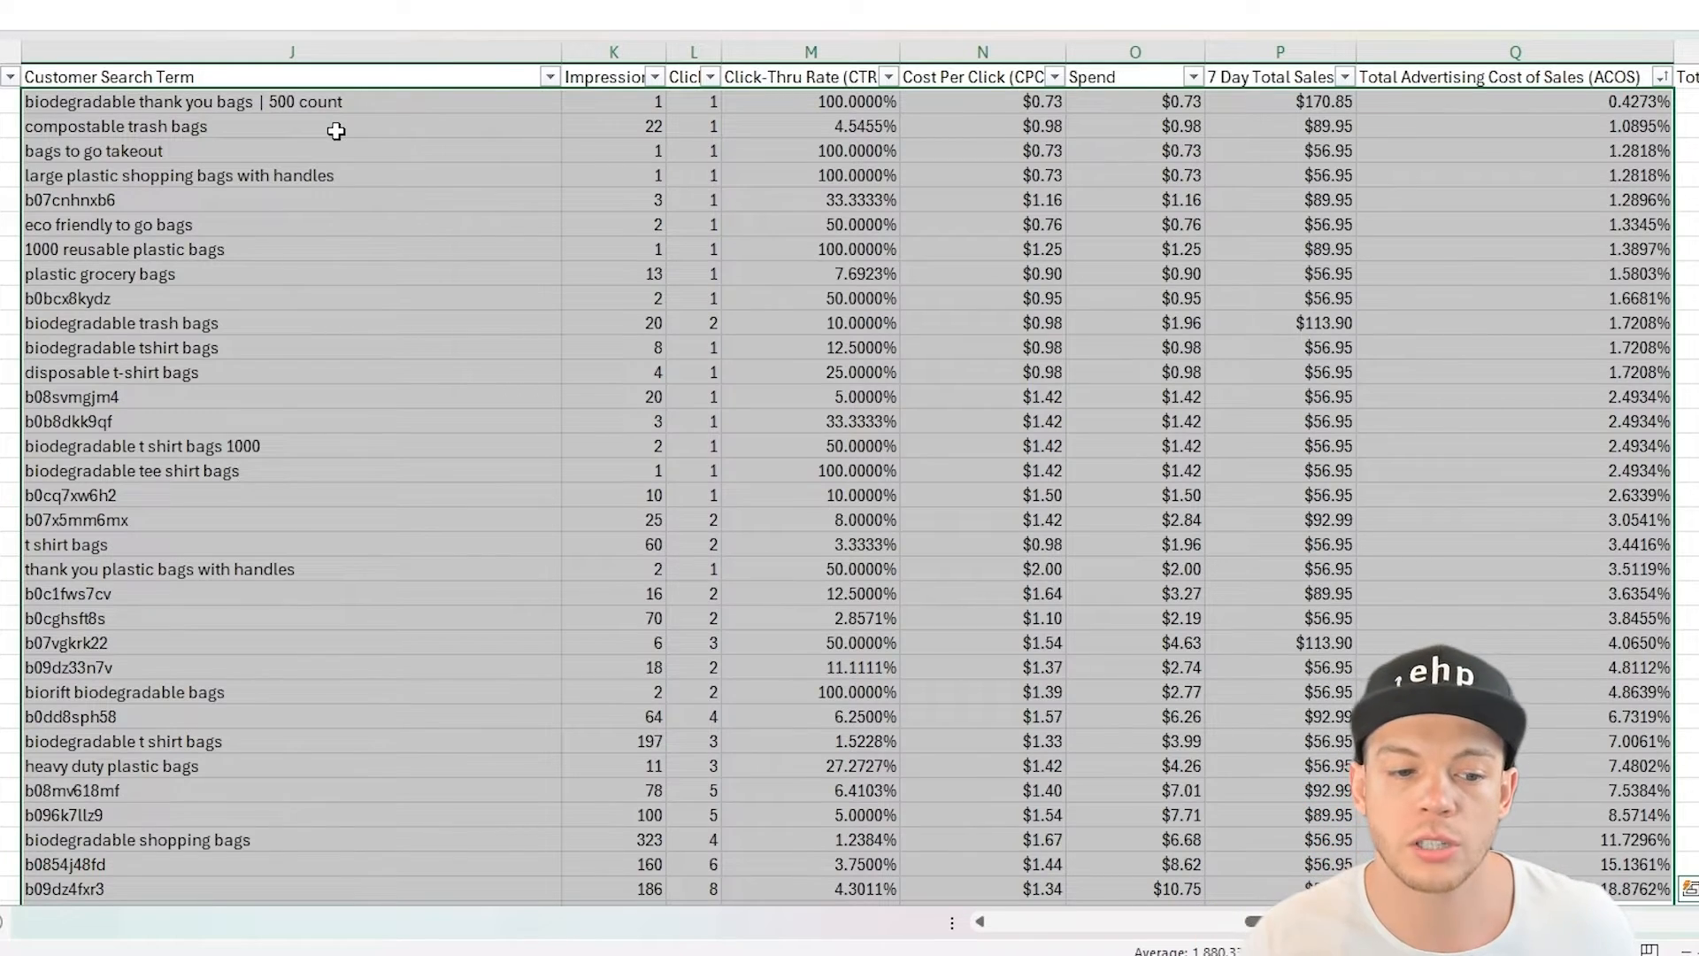
# Highlight the "compostable trash bags" row in yellow from Customer Search Term through ACOS.
pyautogui.click(337, 131)
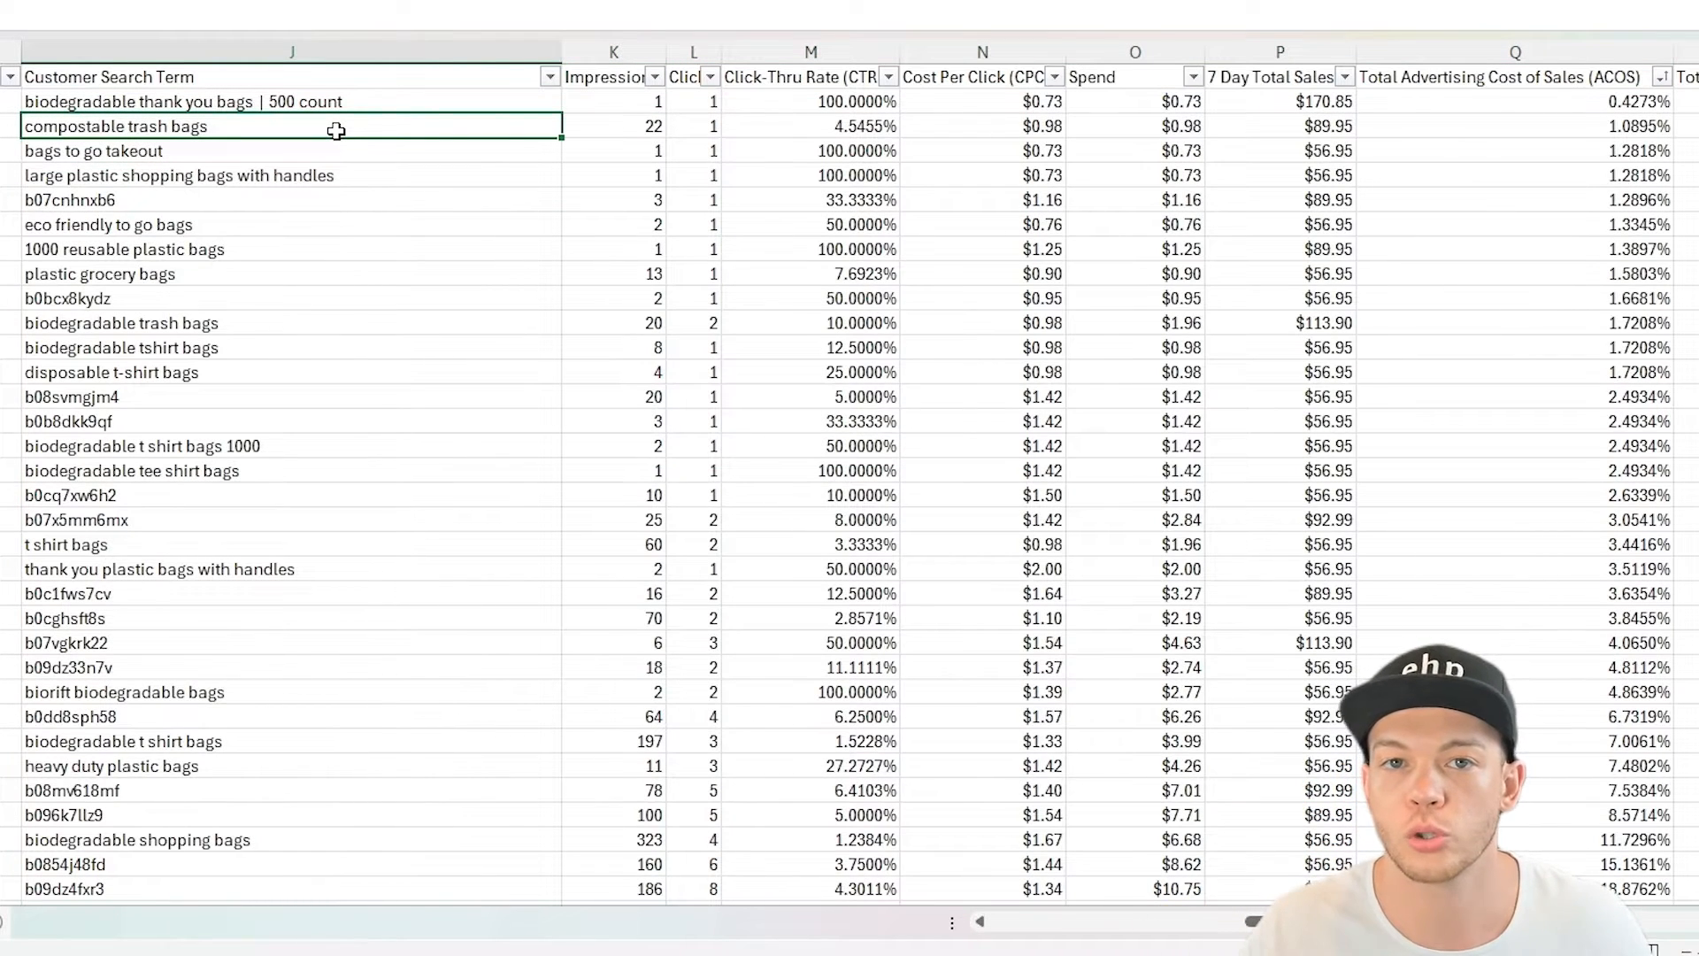
pyautogui.moveTo(444, 131); pyautogui.dragTo(1000, 131)
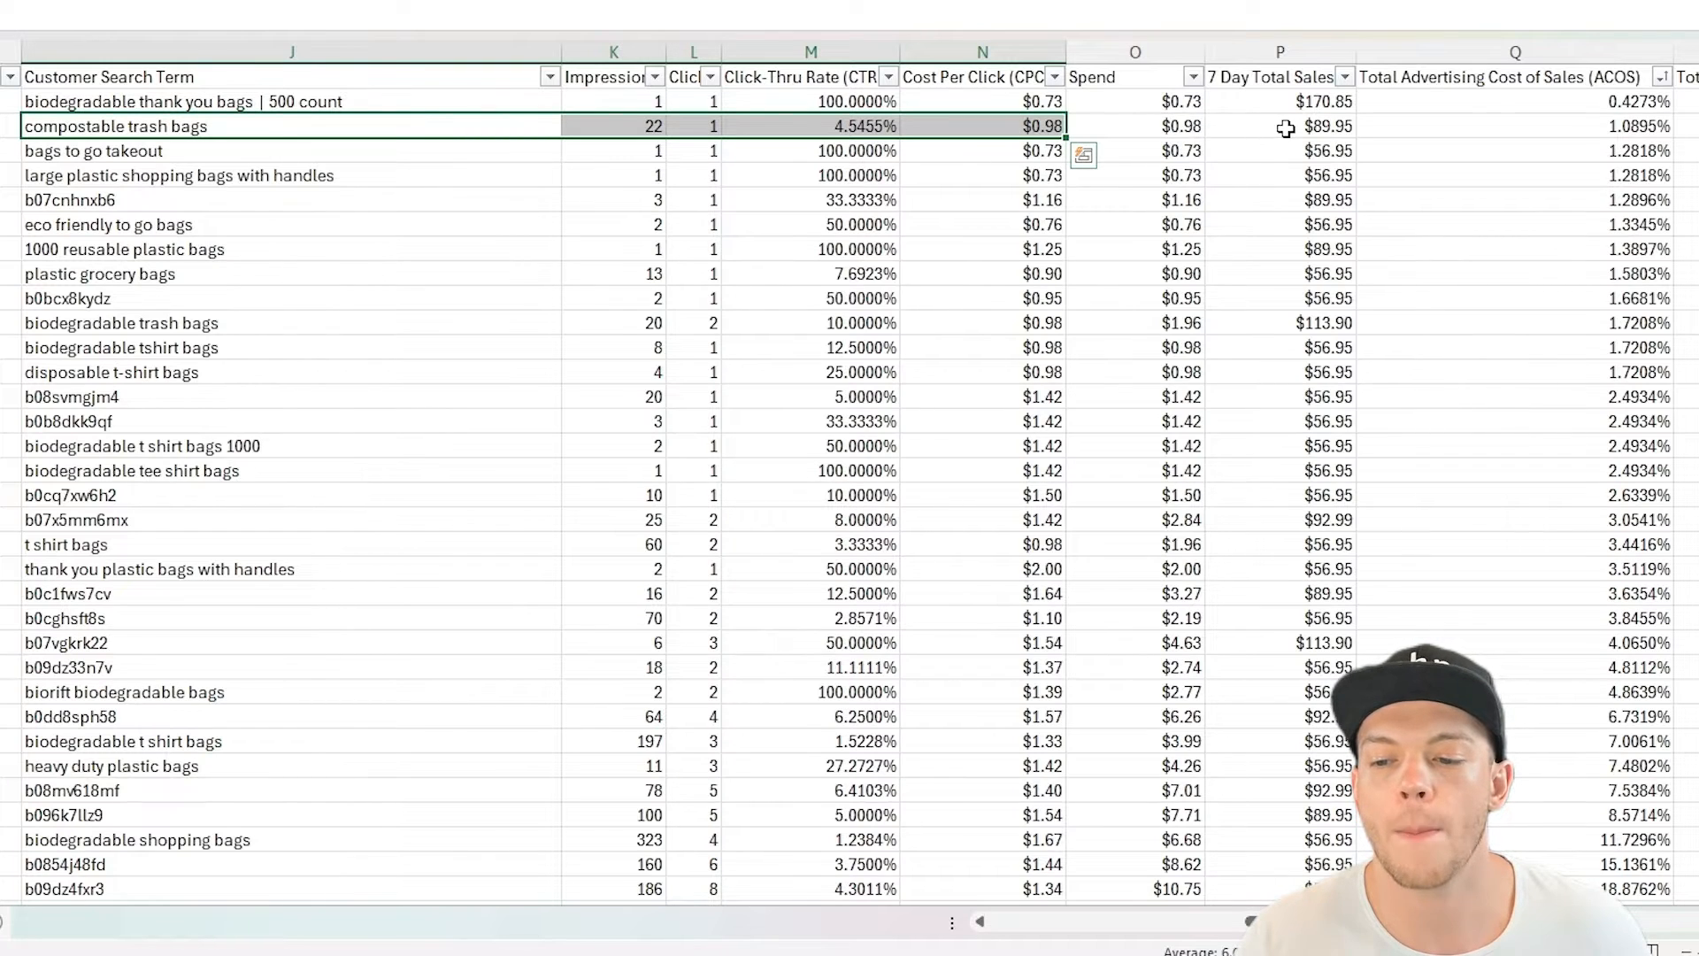
pyautogui.click(1248, 126)
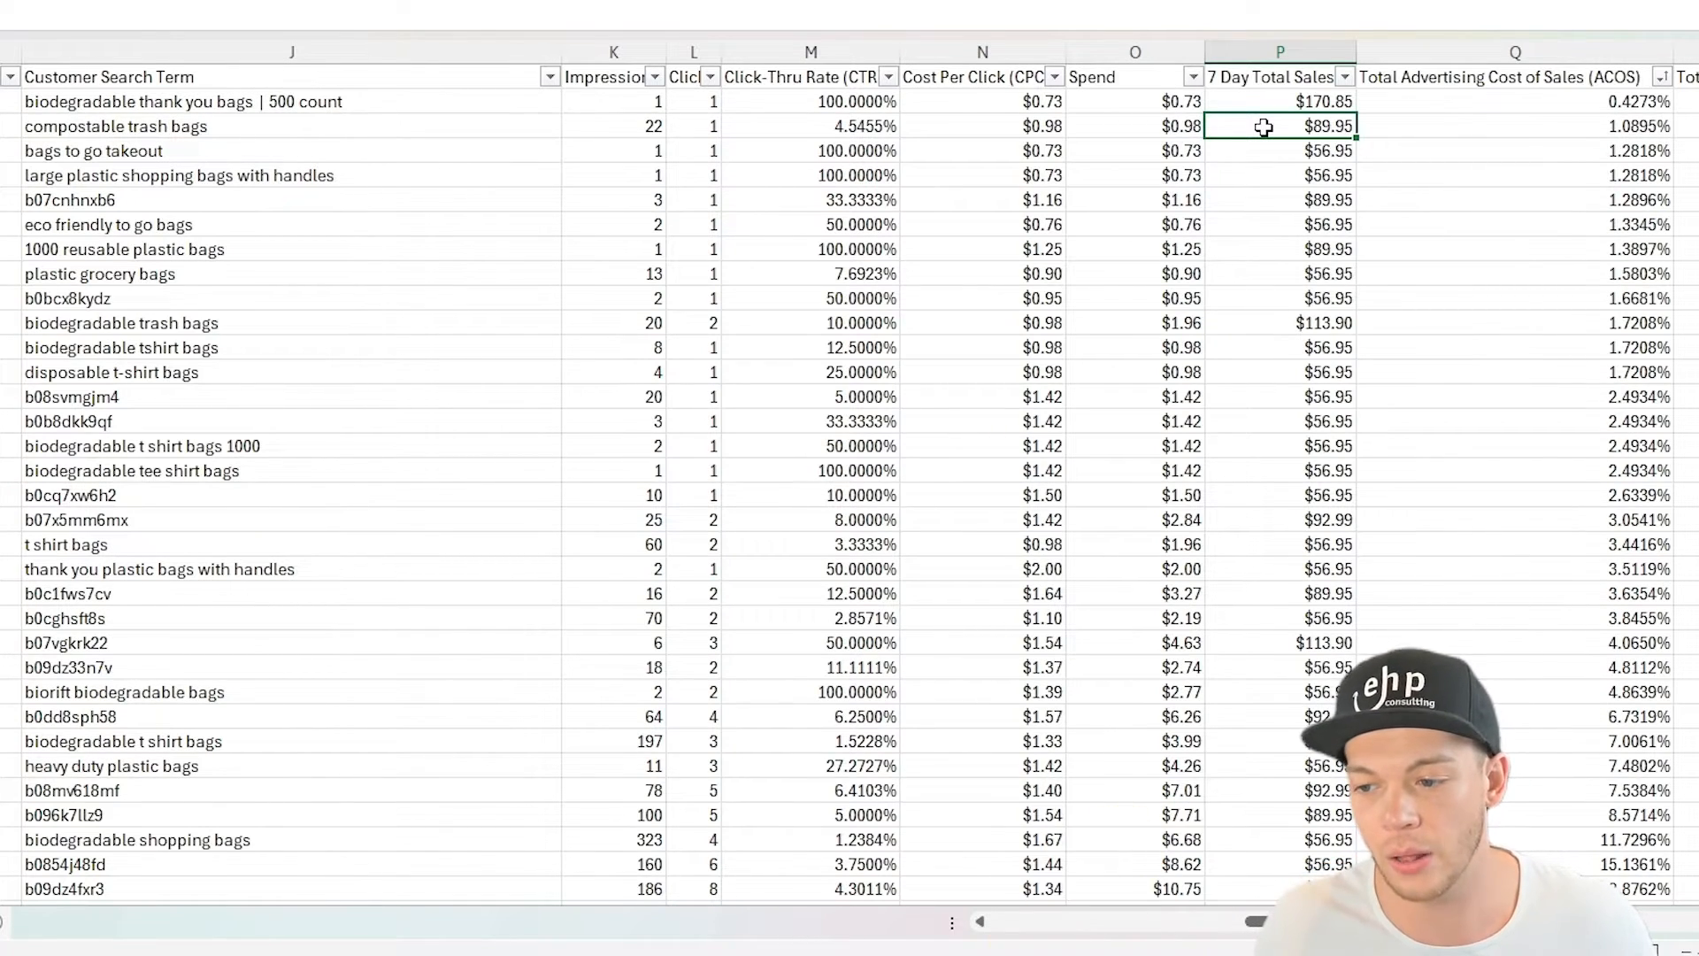
pyautogui.moveTo(1421, 118); pyautogui.dragTo(159, 126)
pyautogui.click(13, 2)
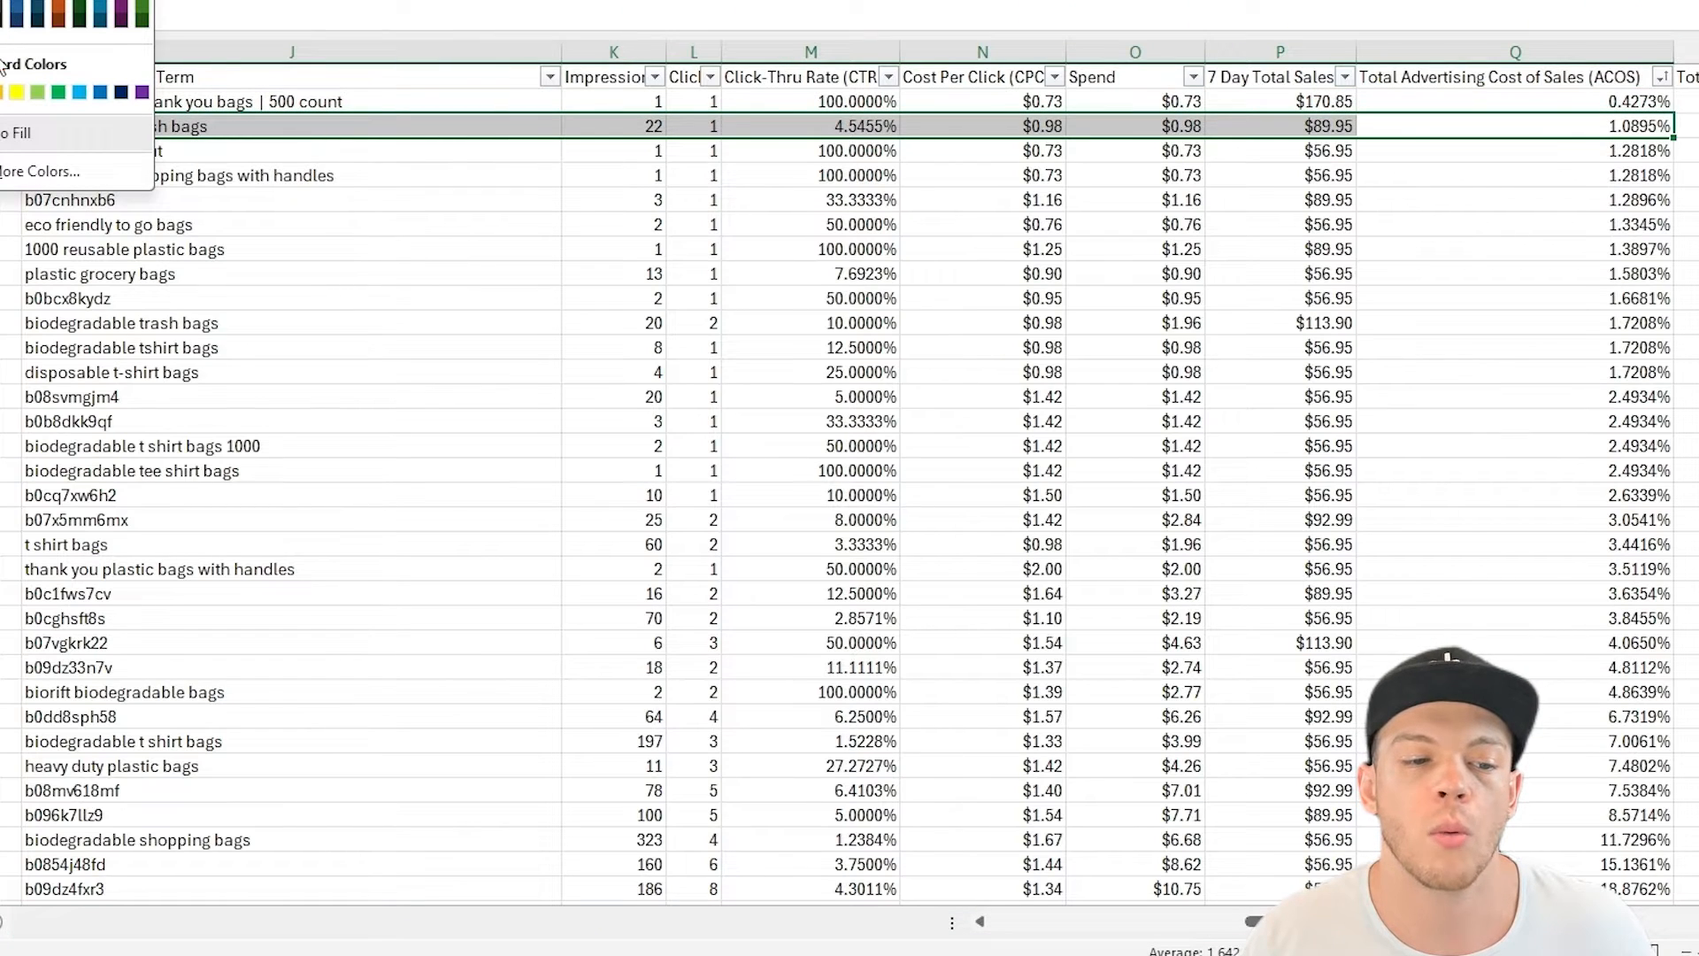
pyautogui.click(34, 95)
# Highlight the "bags to go takeout" and "large plastic shopping bags with handles" rows in yellow and copy the three highlighted search terms.
pyautogui.moveTo(210, 156); pyautogui.dragTo(1496, 189)
pyautogui.click(1506, 189)
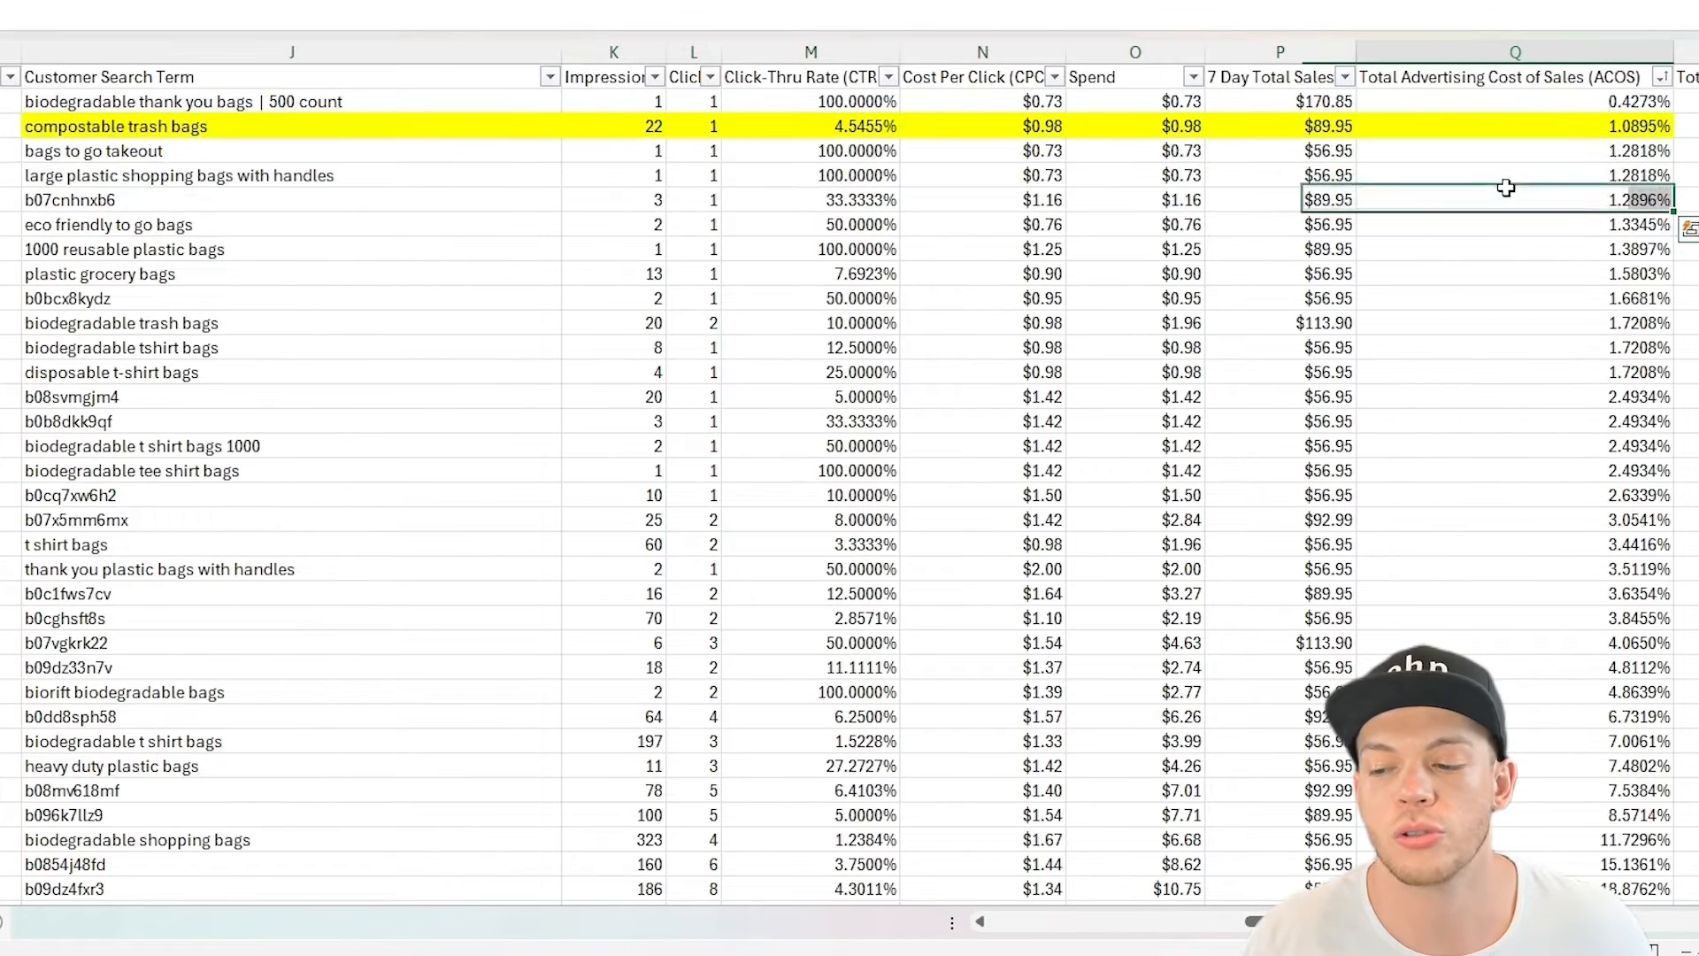
pyautogui.moveTo(1580, 150); pyautogui.dragTo(469, 186)
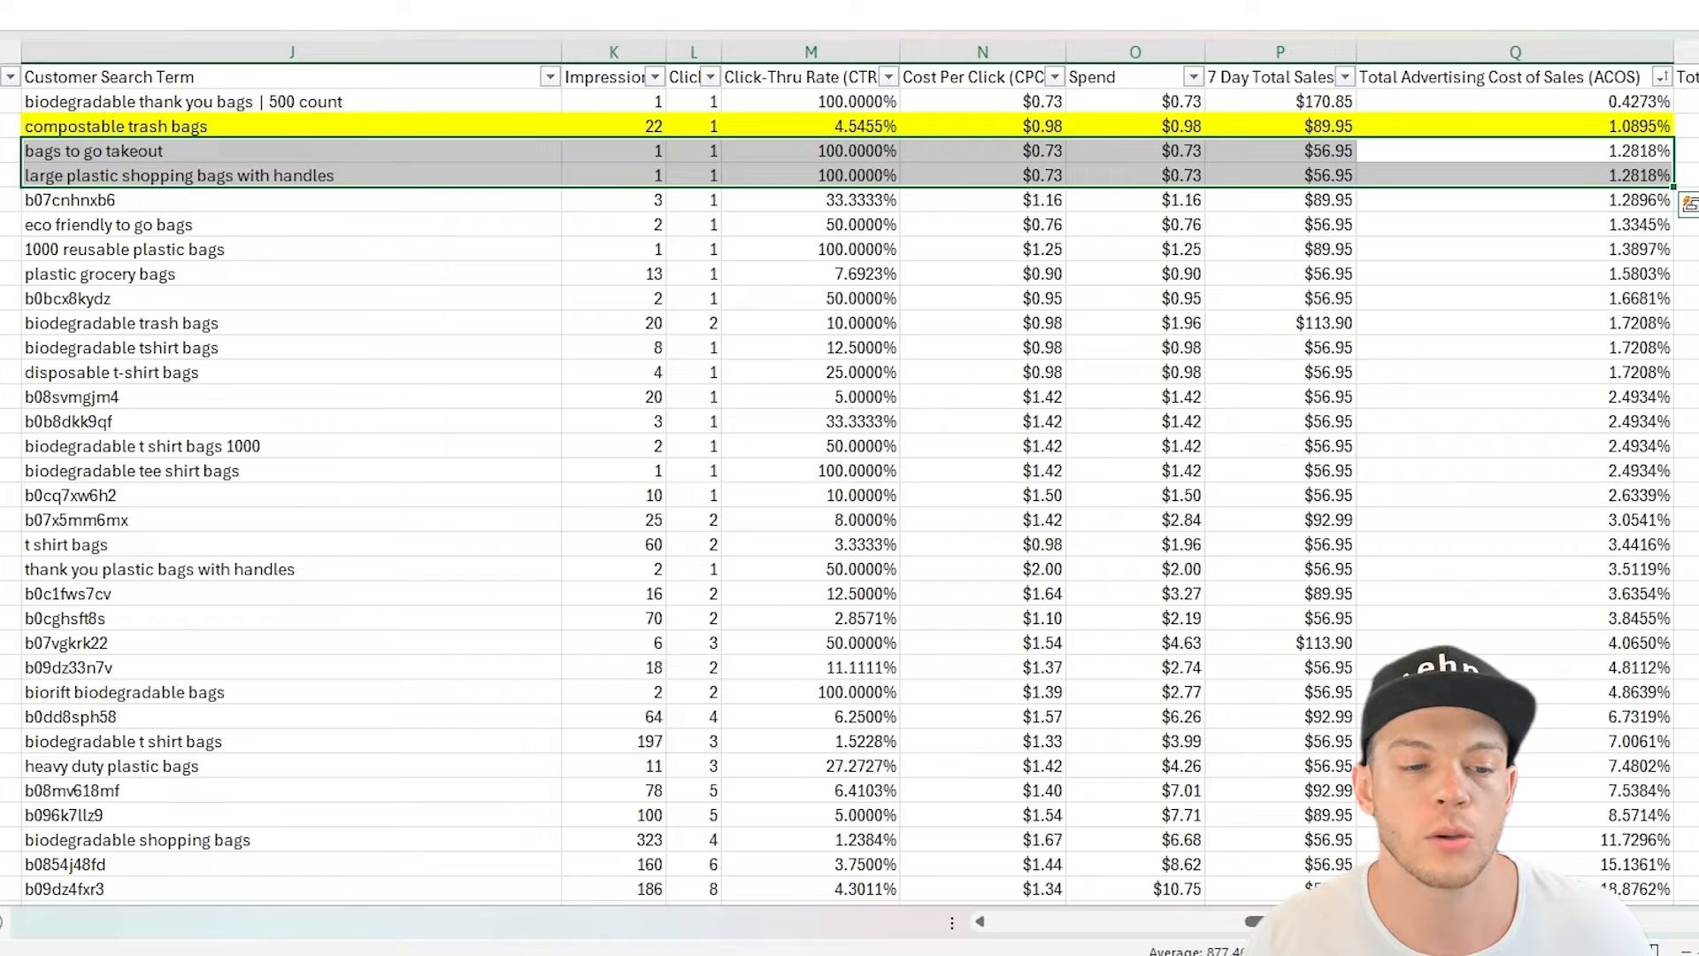
pyautogui.click(3, 2)
pyautogui.moveTo(181, 152)
pyautogui.mouseDown()
pyautogui.moveTo(178, 168)
pyautogui.moveTo(182, 129)
pyautogui.mouseUp()
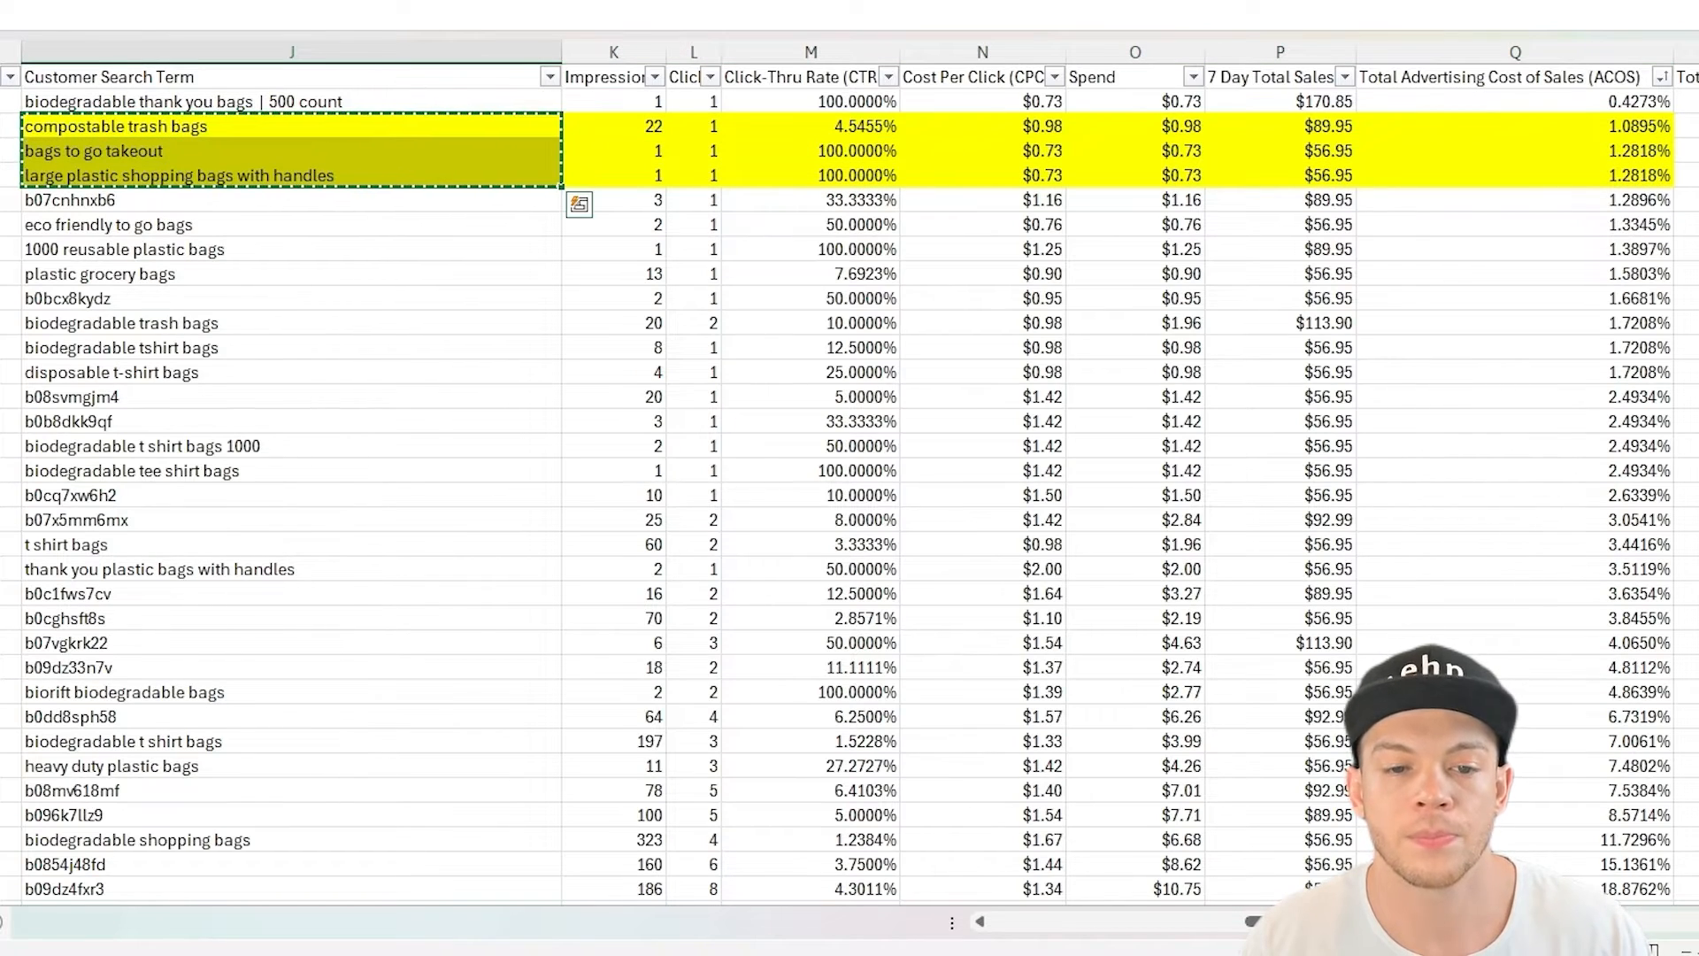
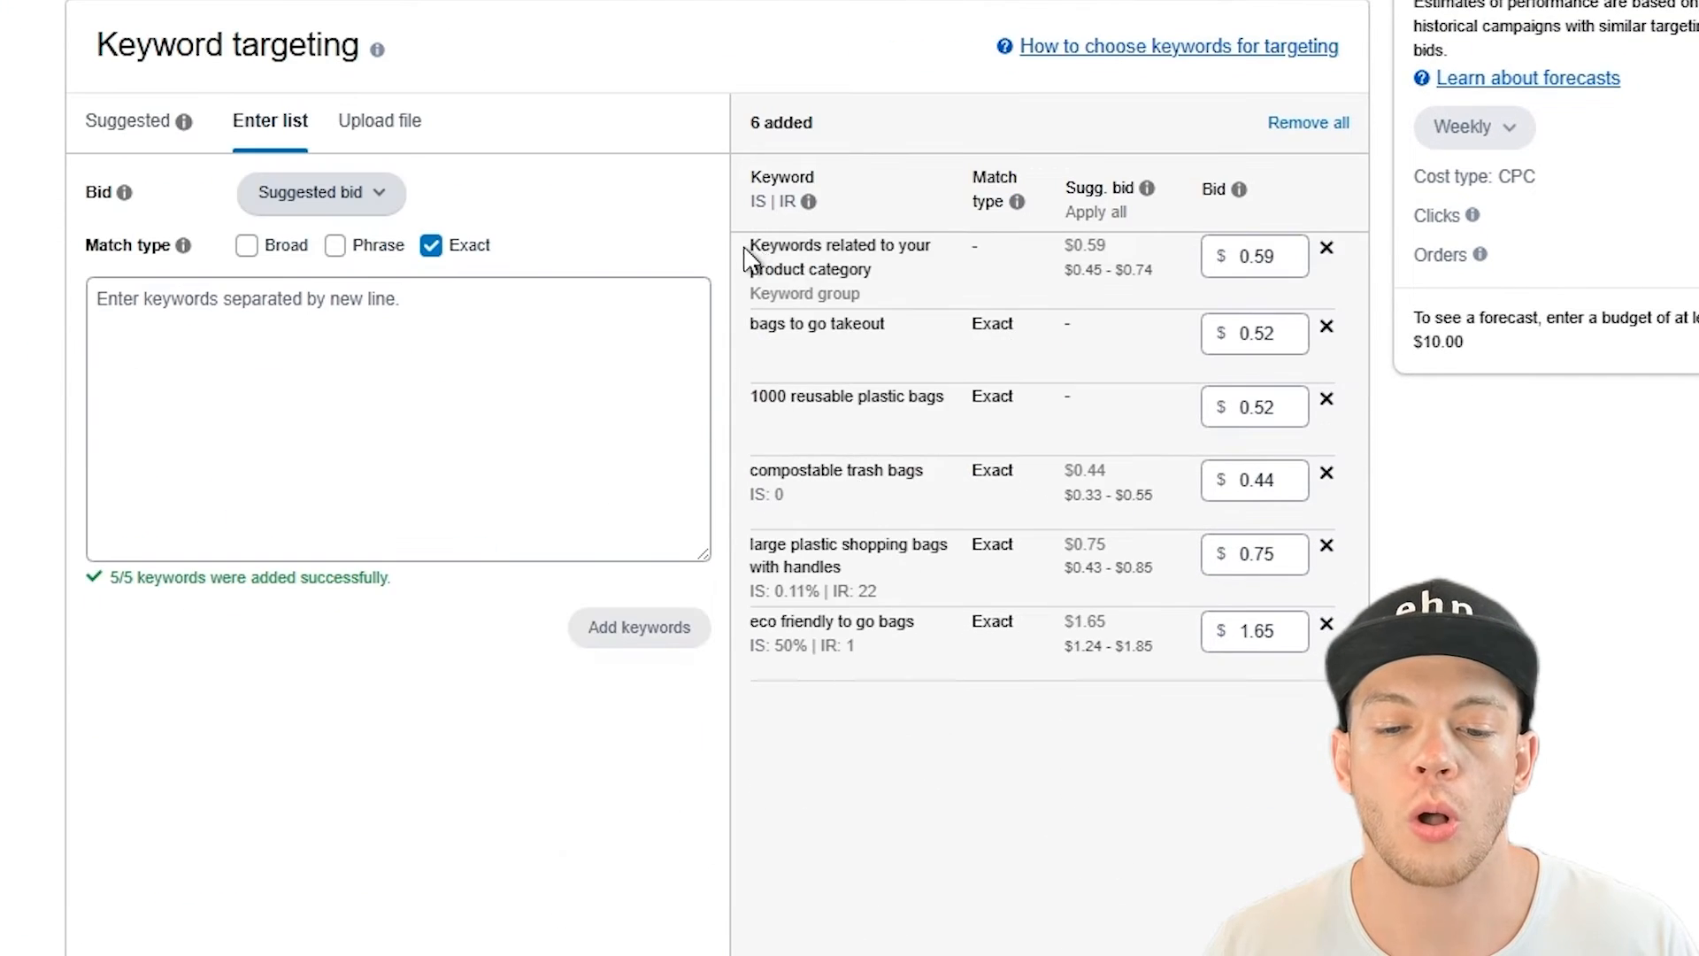
# In the Amazon campaign's keyword targeting, remove the "Keywords related to your product category" group and review the remaining exact-match keywords.
pyautogui.moveTo(746, 259); pyautogui.dragTo(1298, 298)
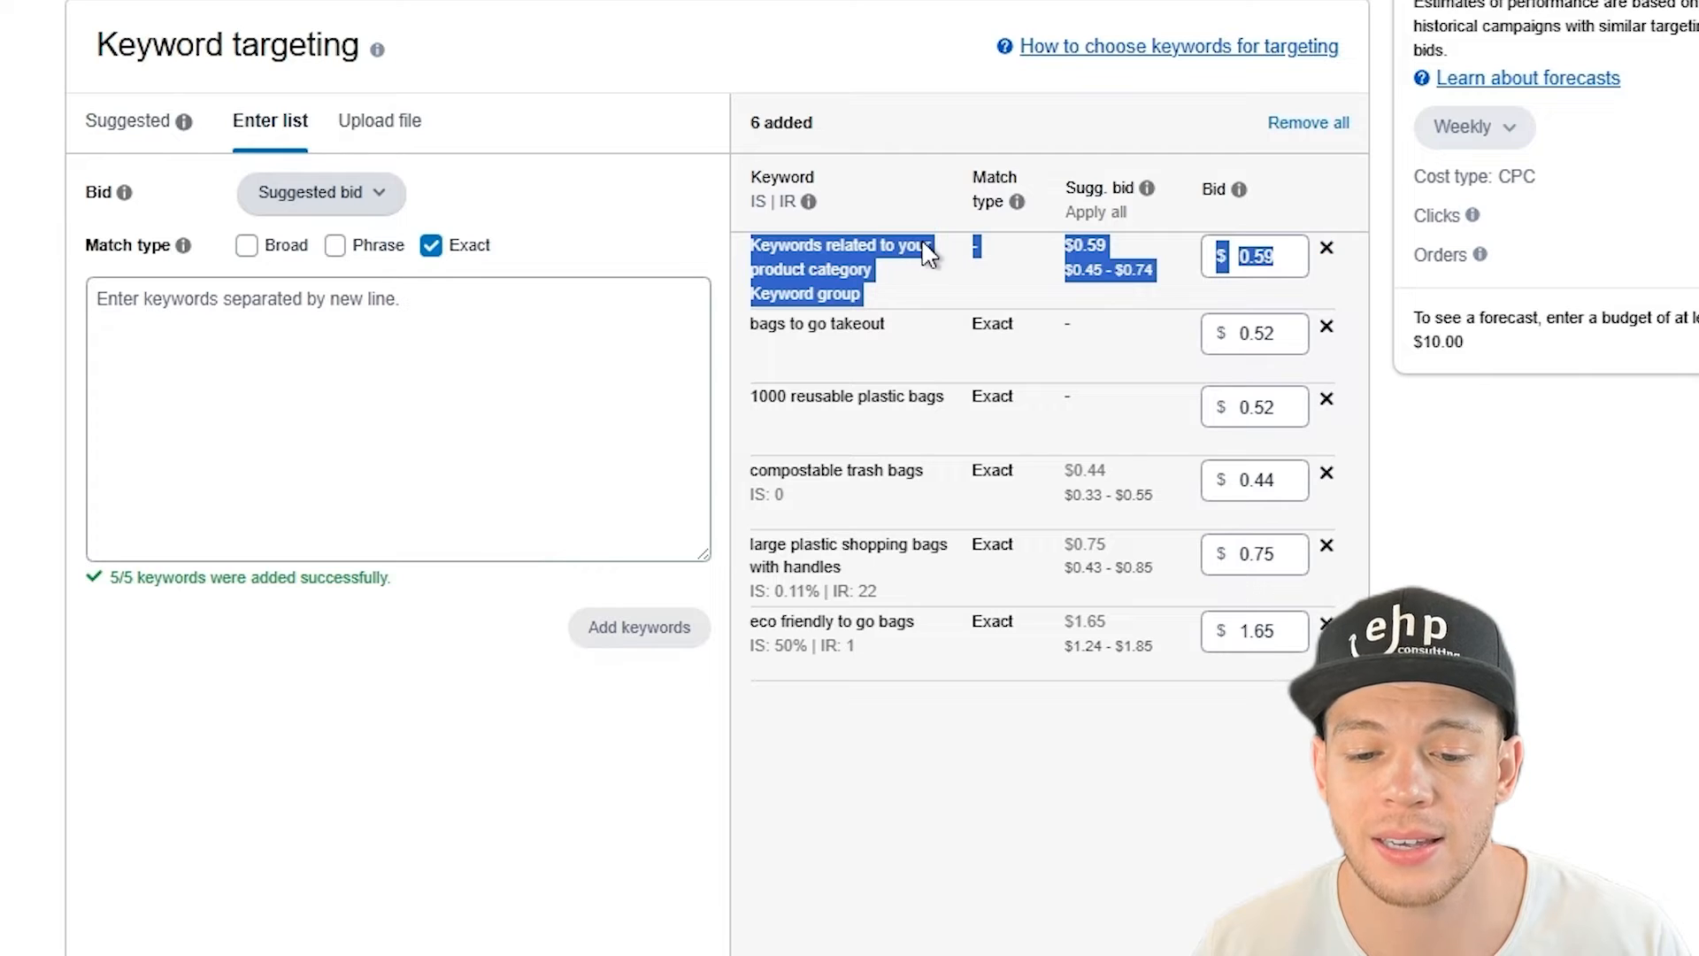
pyautogui.tripleClick(838, 239)
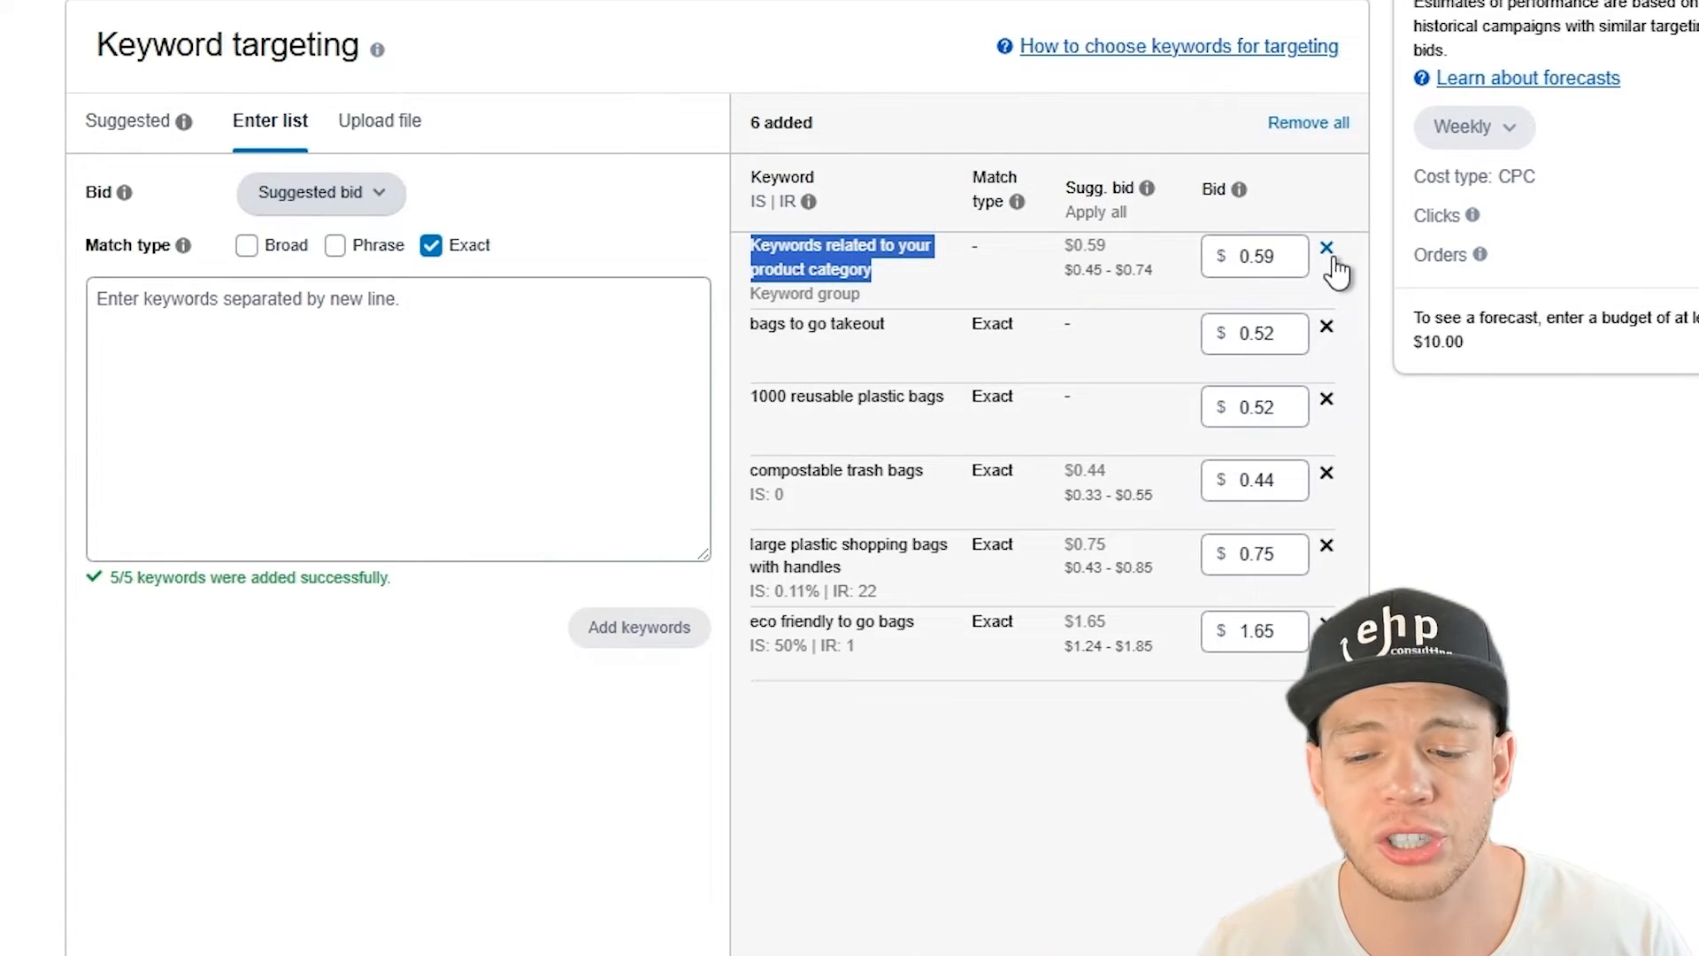
pyautogui.click(1327, 250)
pyautogui.moveTo(769, 247); pyautogui.dragTo(877, 574)
pyautogui.click(1097, 611)
pyautogui.moveTo(1698, 88); pyautogui.dragTo(1698, 425)
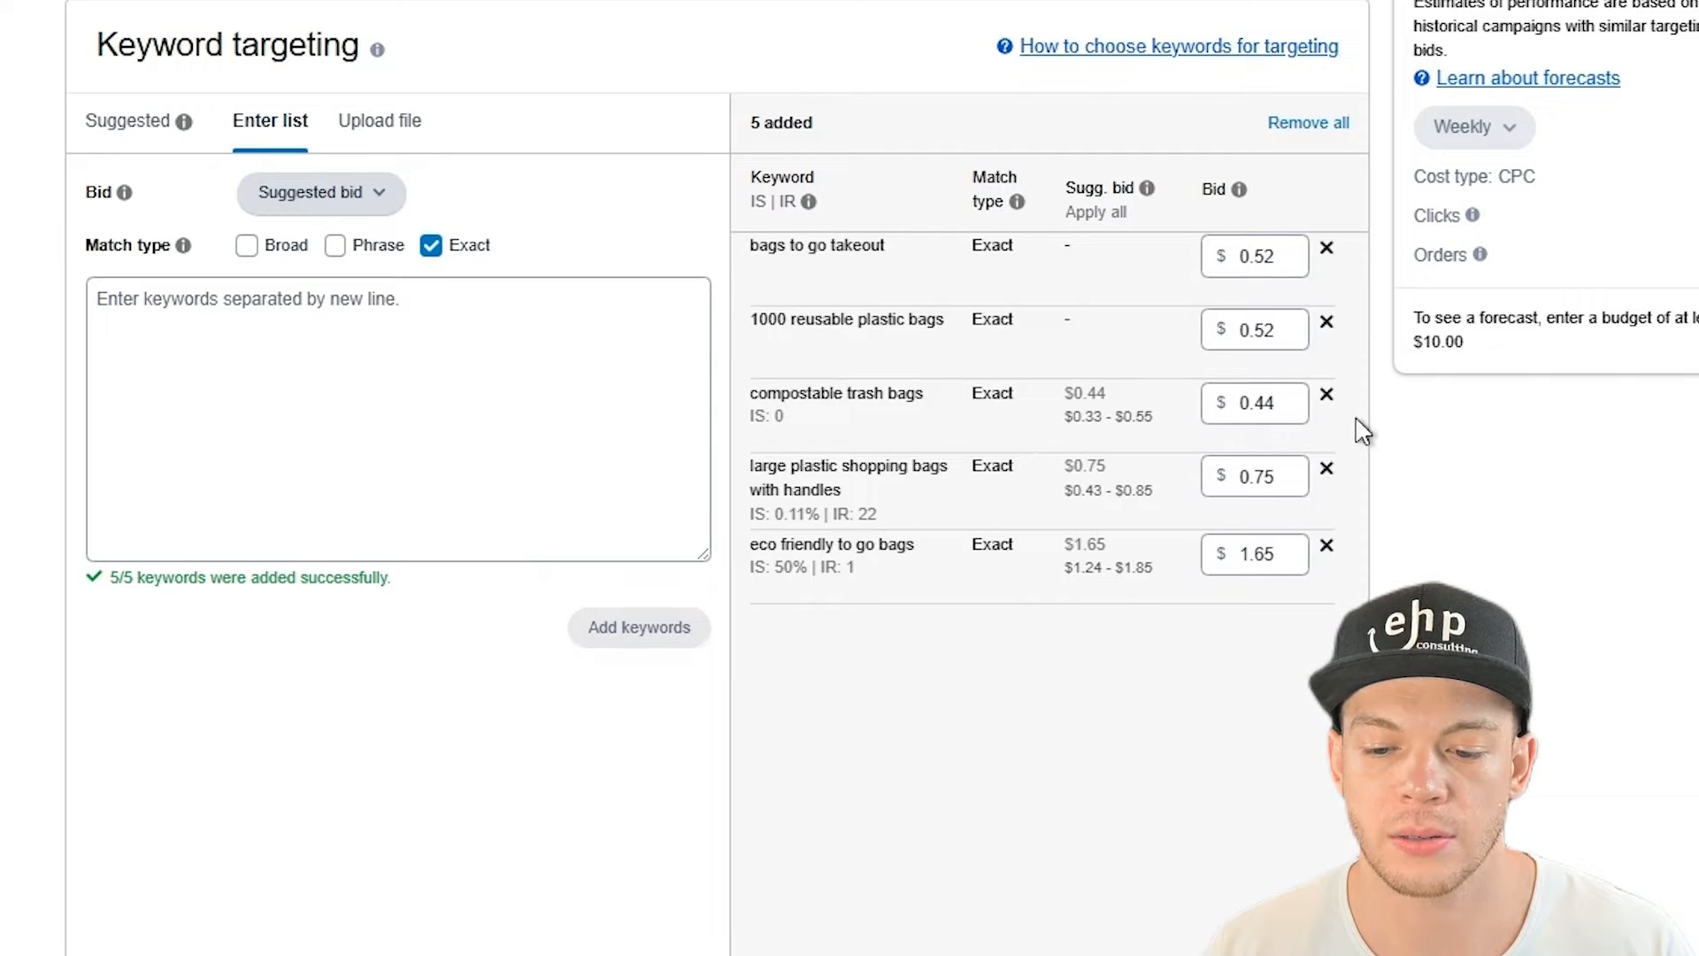
# Set the keyword bids to $0.98 for "compostable trash bags" and $0.73 for "bags to go takeout".
pyautogui.click(1261, 413)
pyautogui.click(1278, 412)
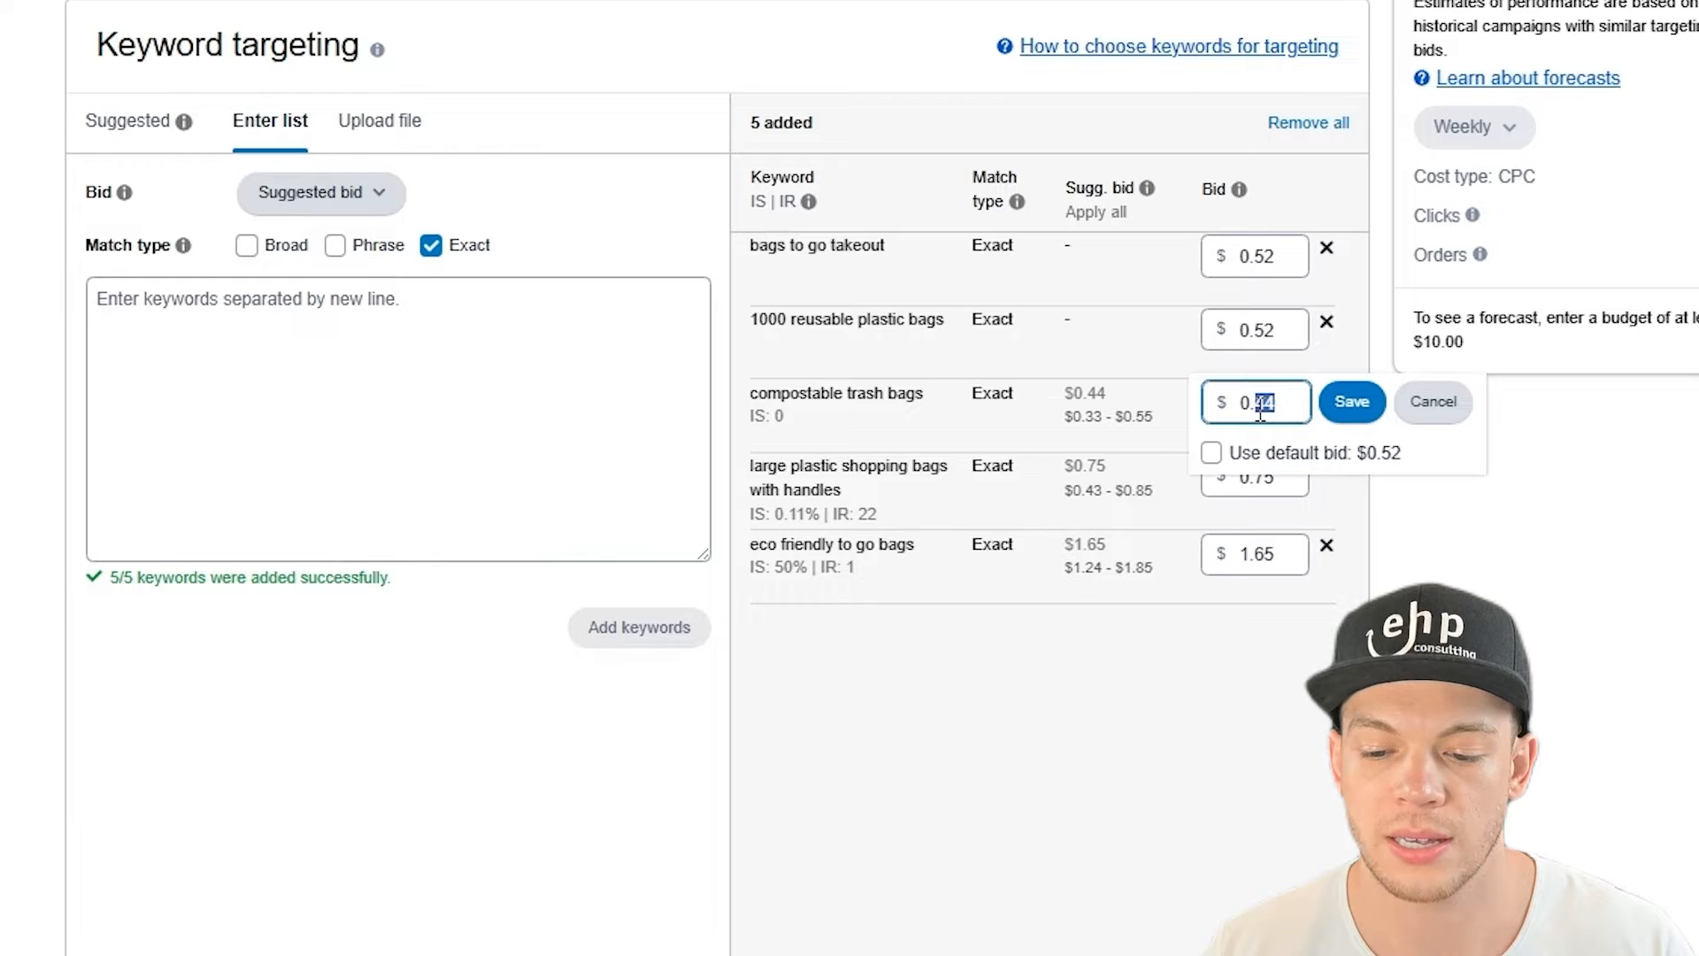
pyautogui.click(1340, 419)
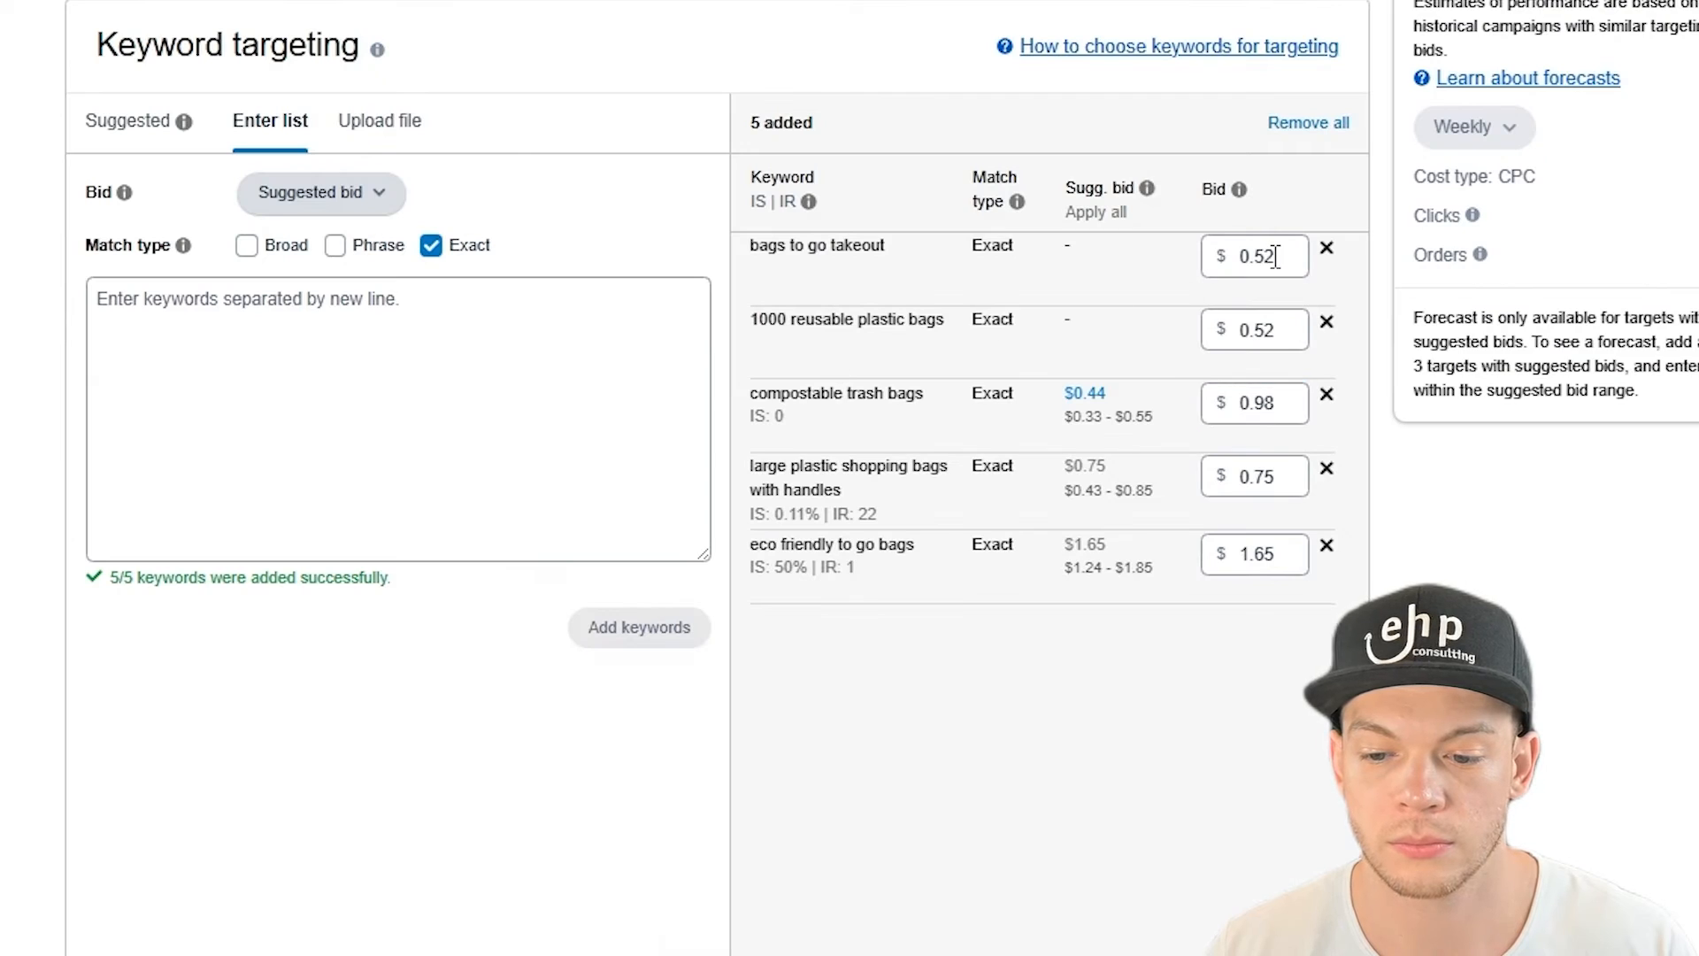
pyautogui.moveTo(1276, 257); pyautogui.dragTo(1254, 256)
pyautogui.press('BackSpace')
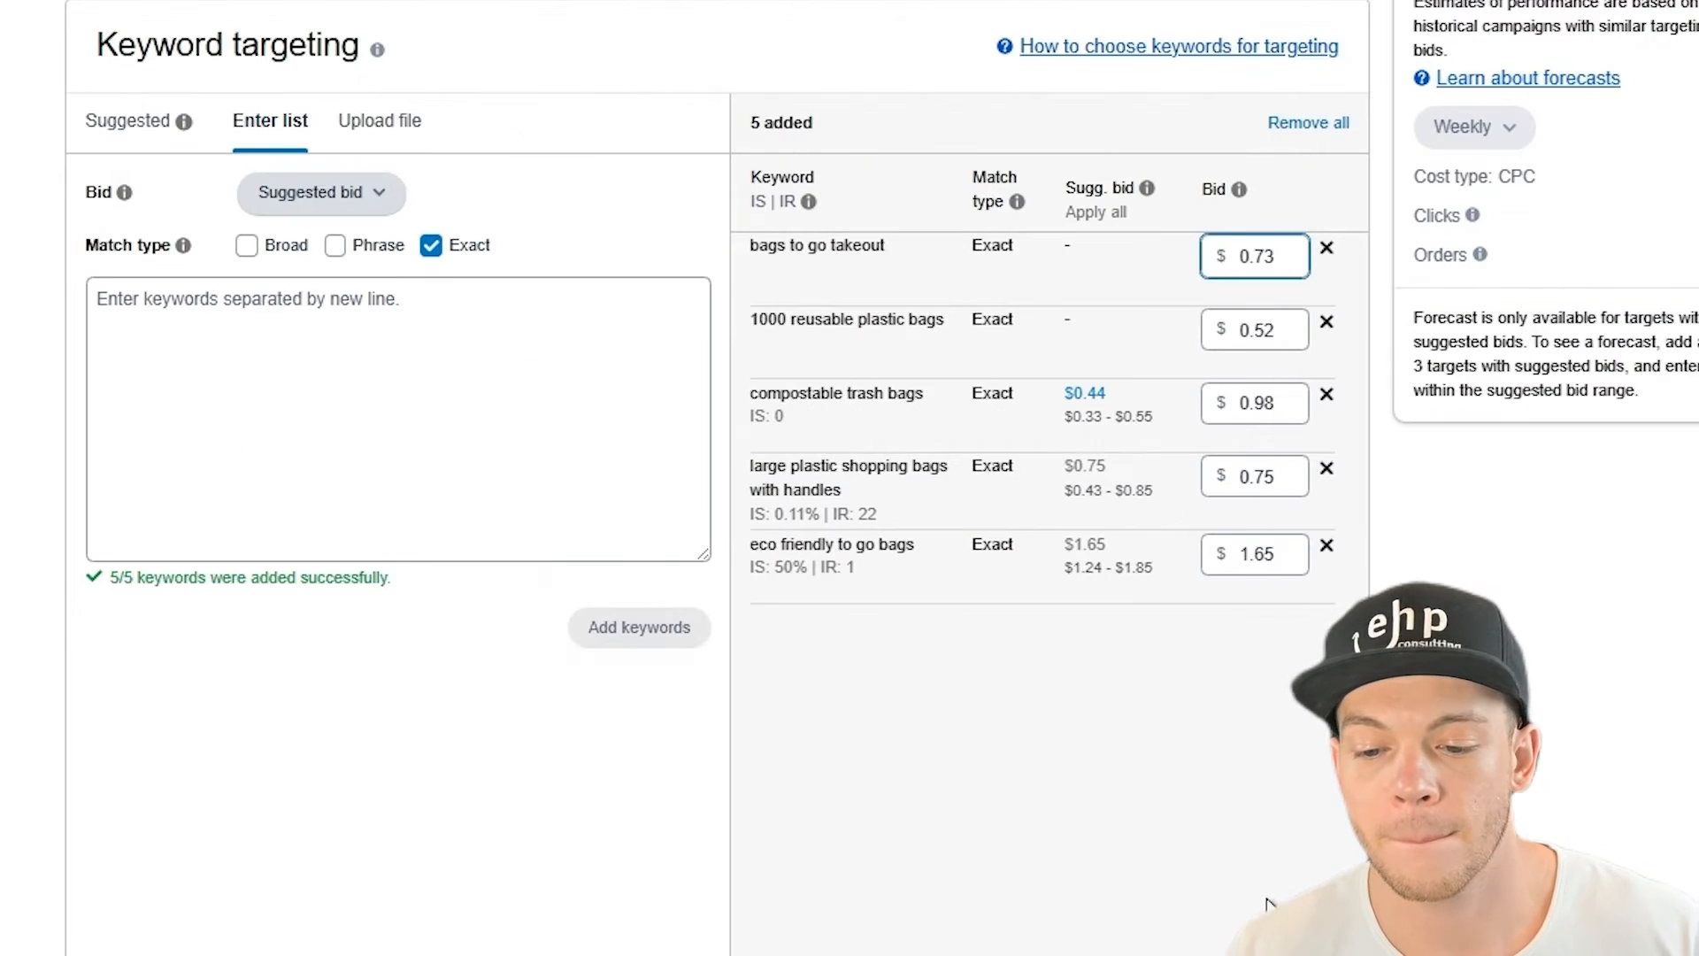
# Rename the campaign as "MANUAL - STR - x5" and return to the keyword targeting list to review the added keywords.
pyautogui.scroll(-10, 1544, 722)
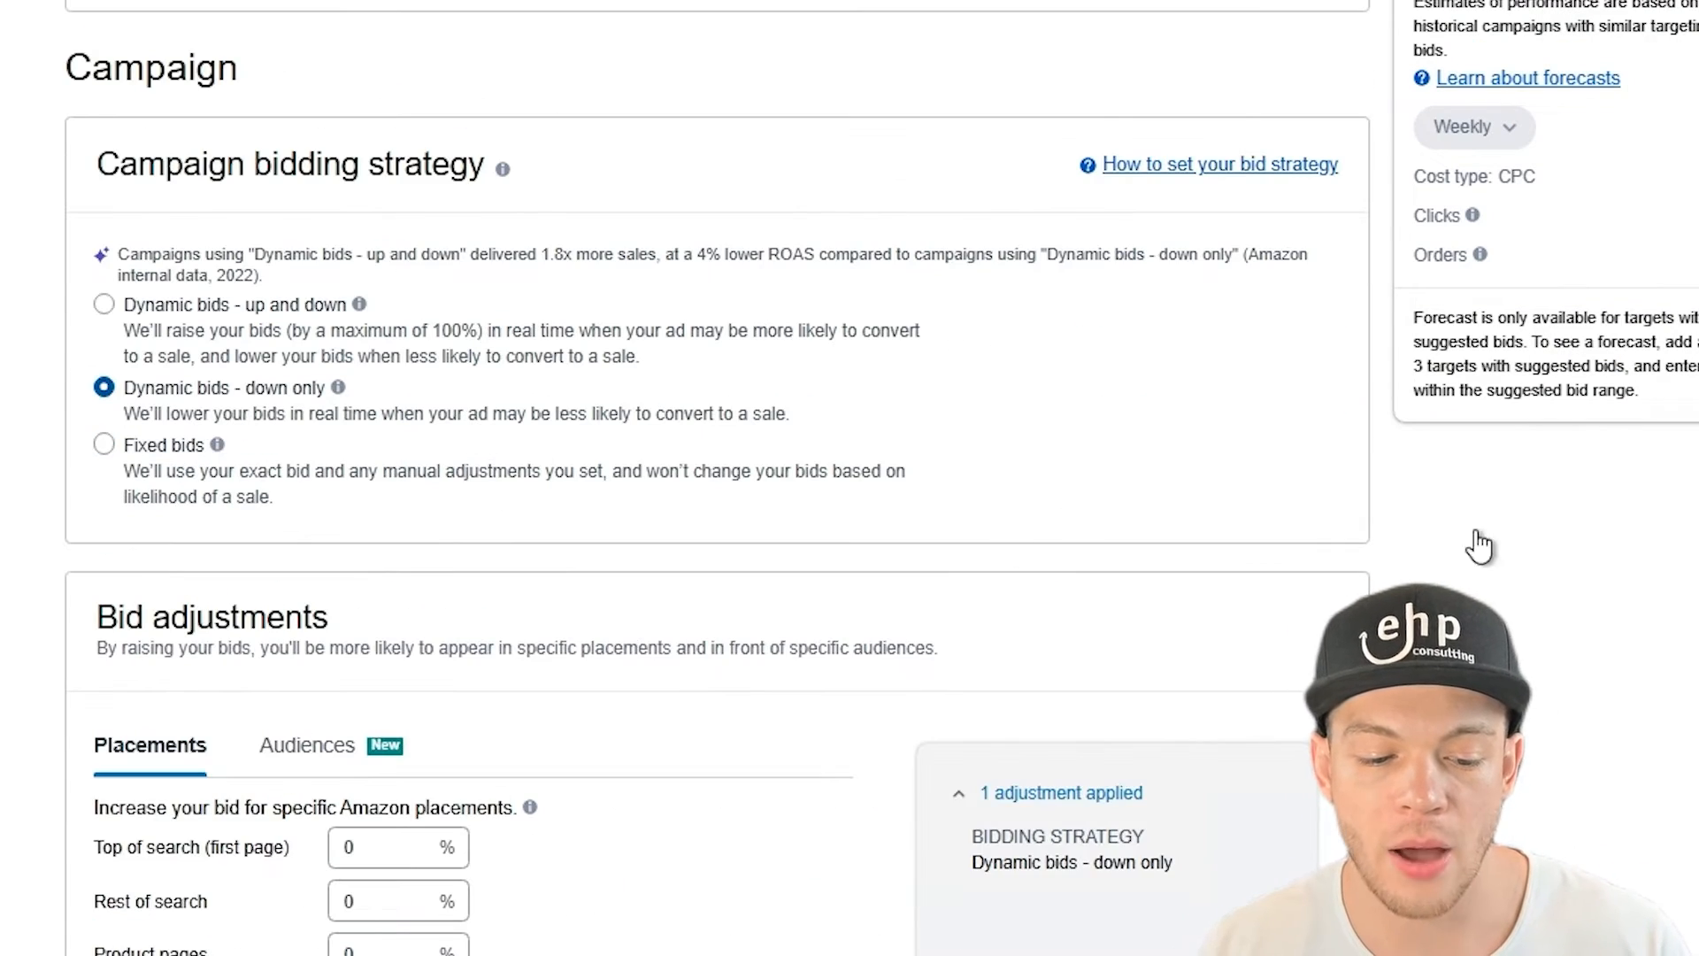
pyautogui.scroll(-15, 1478, 546)
pyautogui.scroll(5, 481, 304)
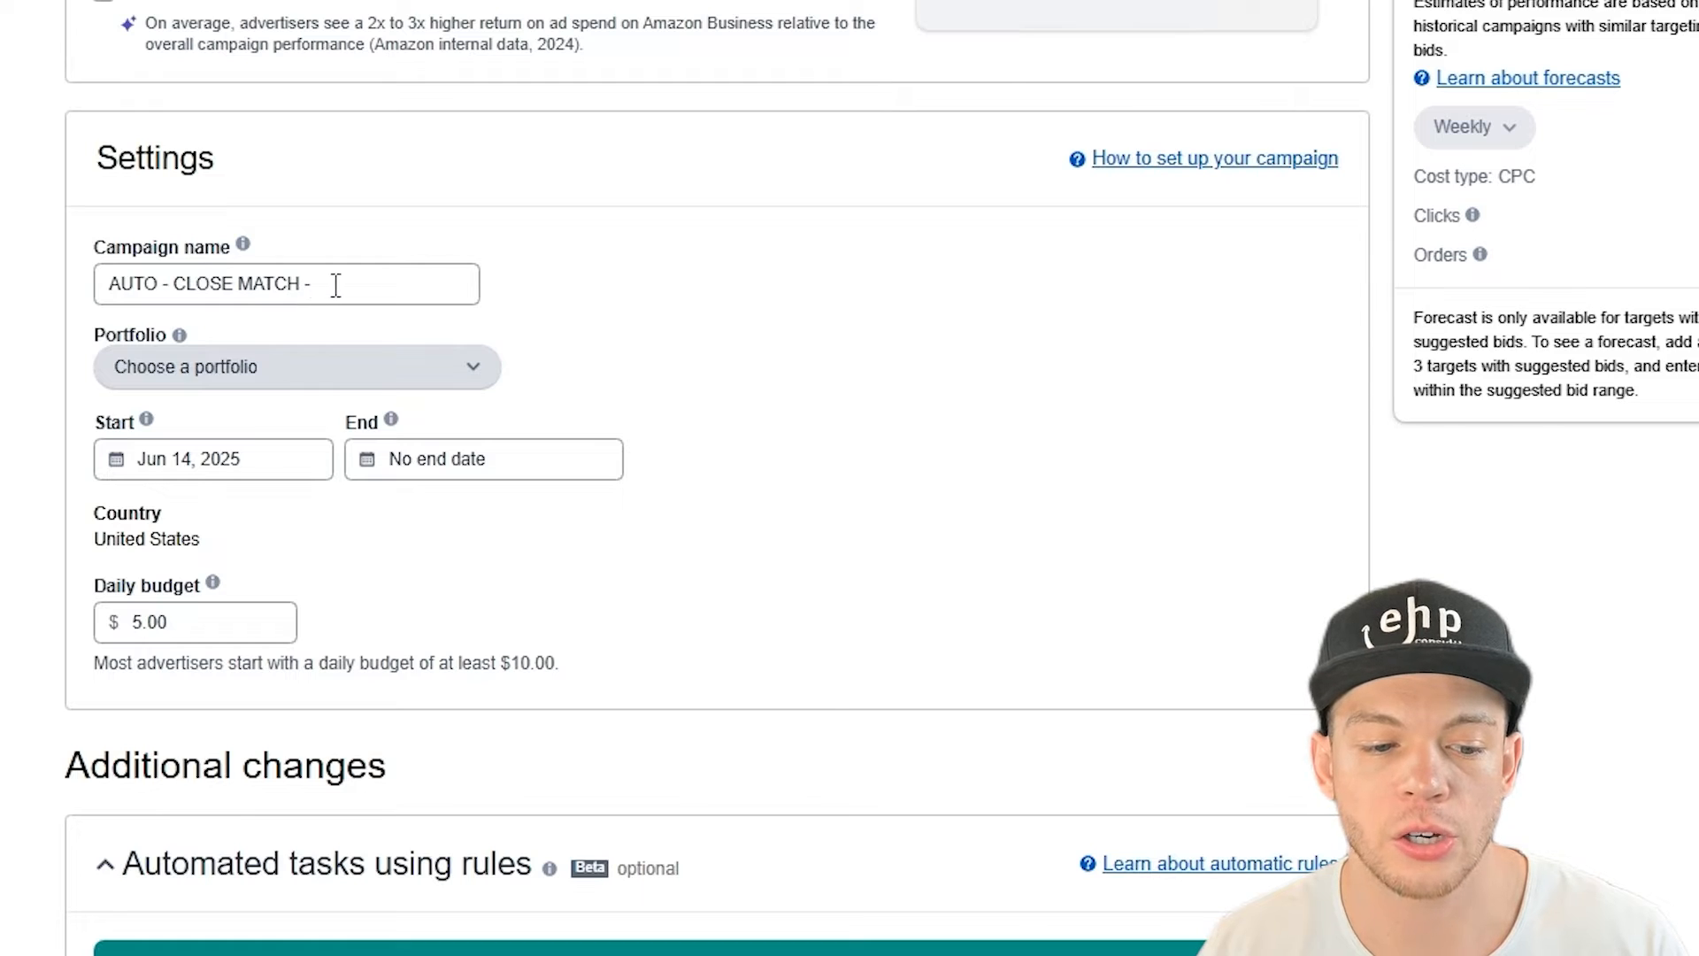
pyautogui.moveTo(336, 285); pyautogui.dragTo(192, 289)
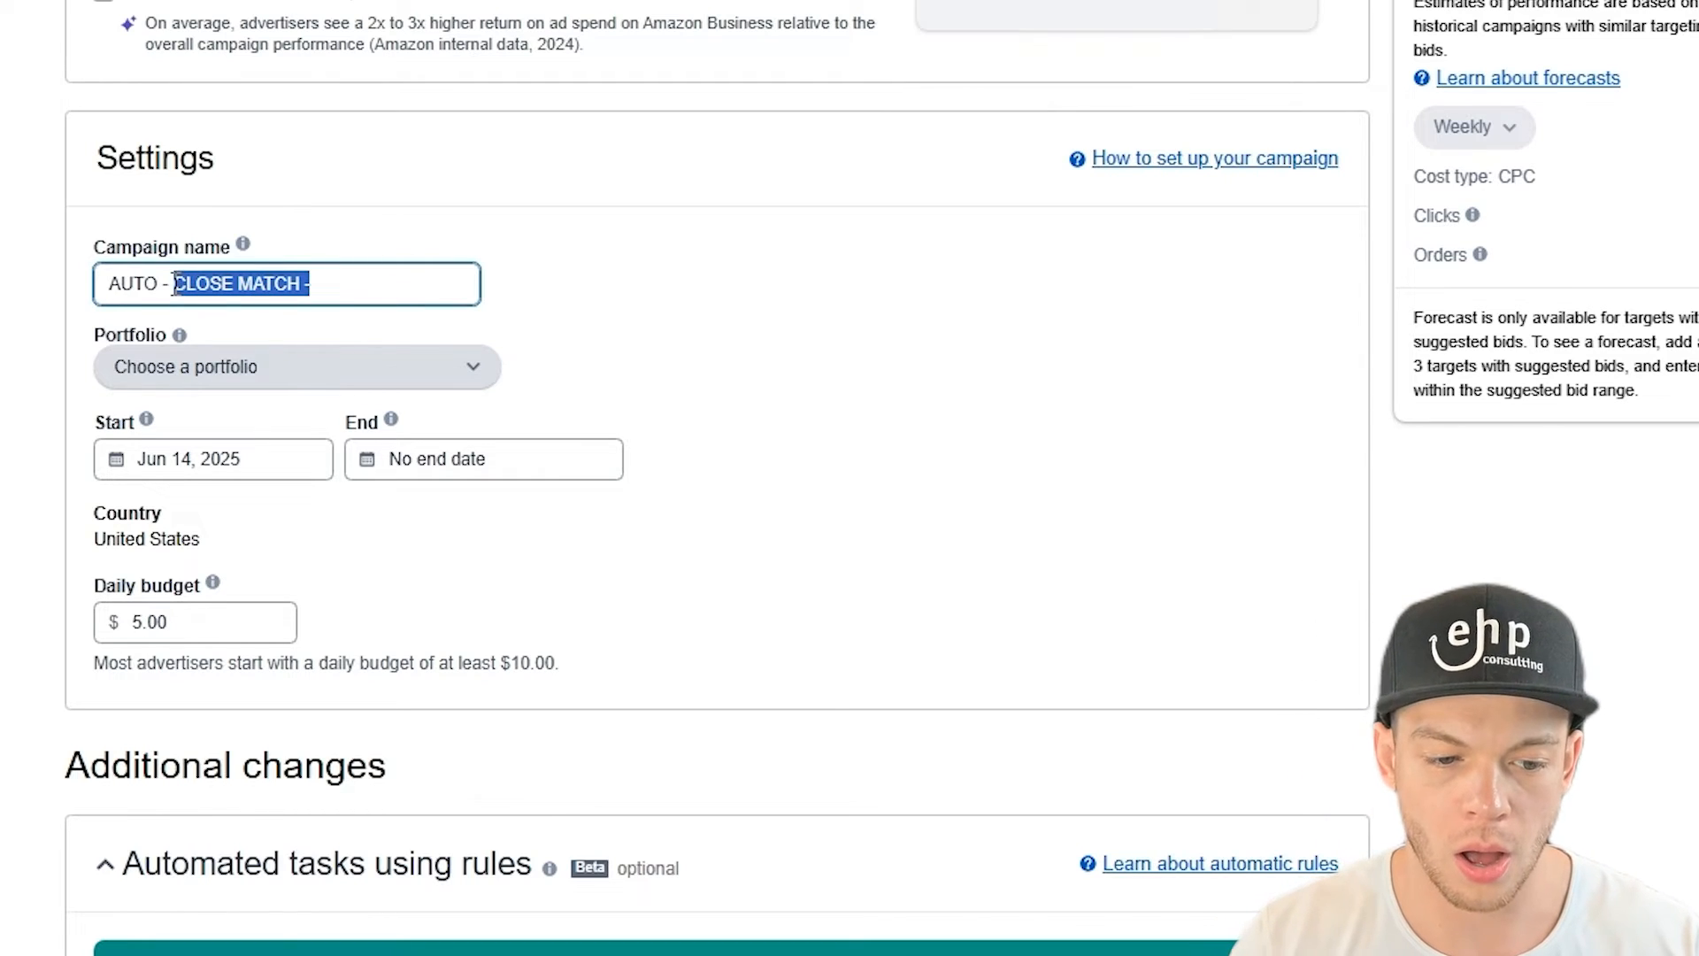
pyautogui.moveTo(355, 286); pyautogui.dragTo(206, 291)
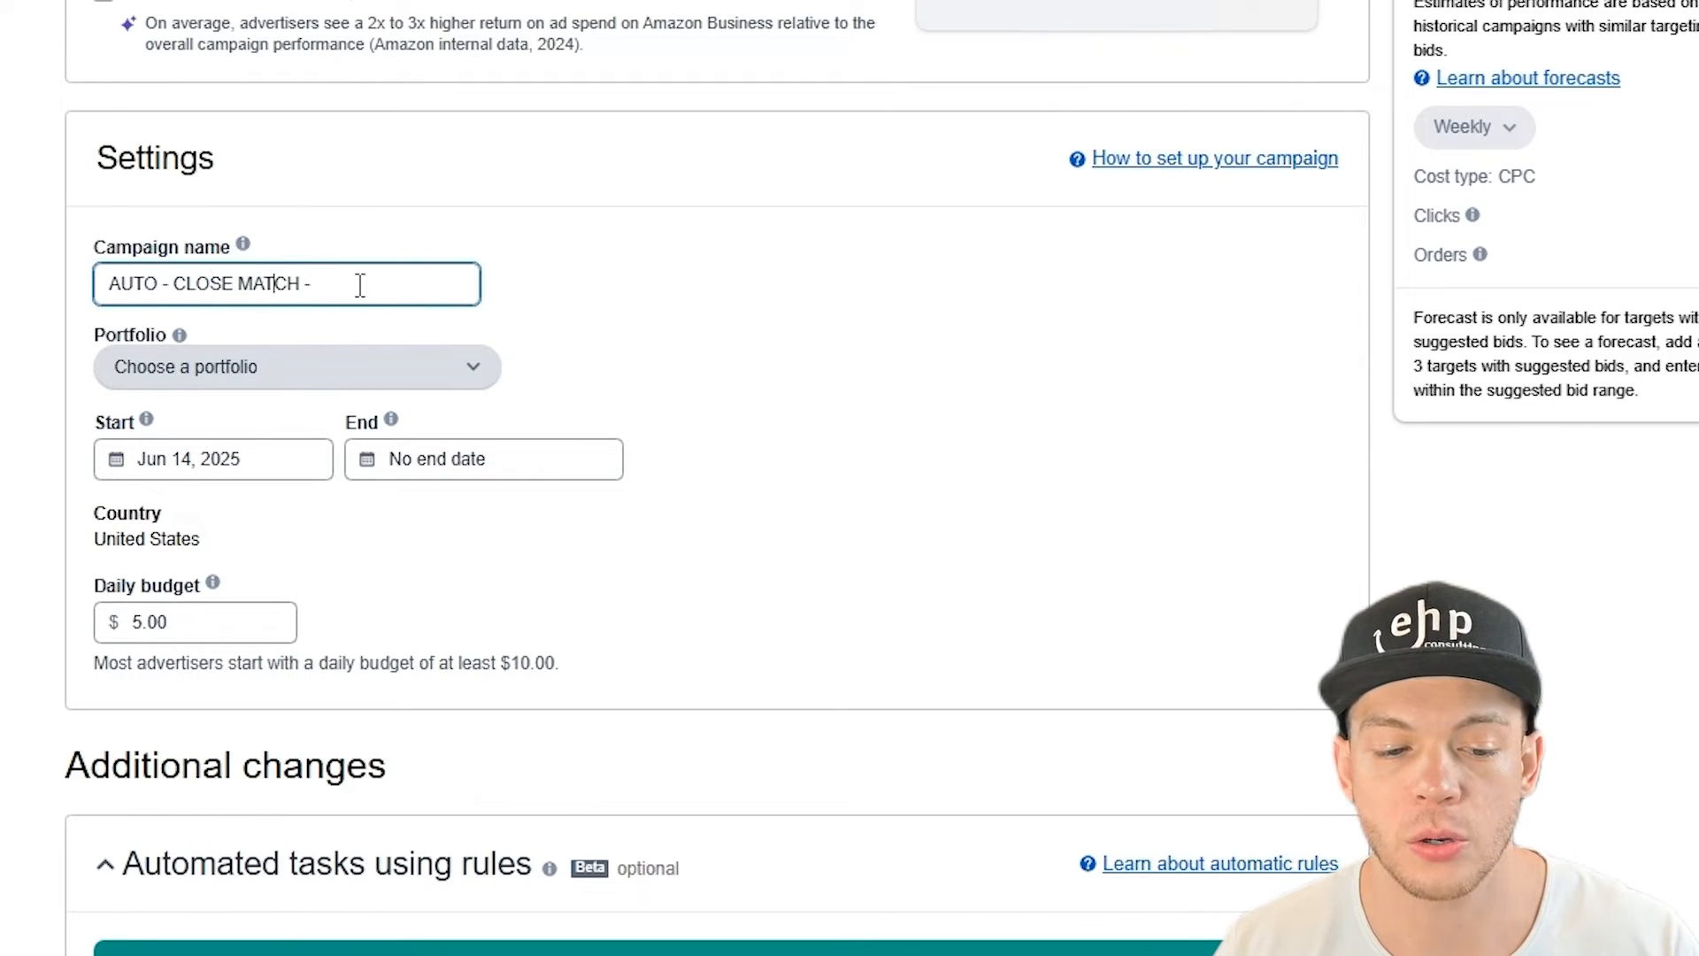
pyautogui.moveTo(361, 285); pyautogui.dragTo(0, 303)
pyautogui.write('MANUAL - STR - x5')
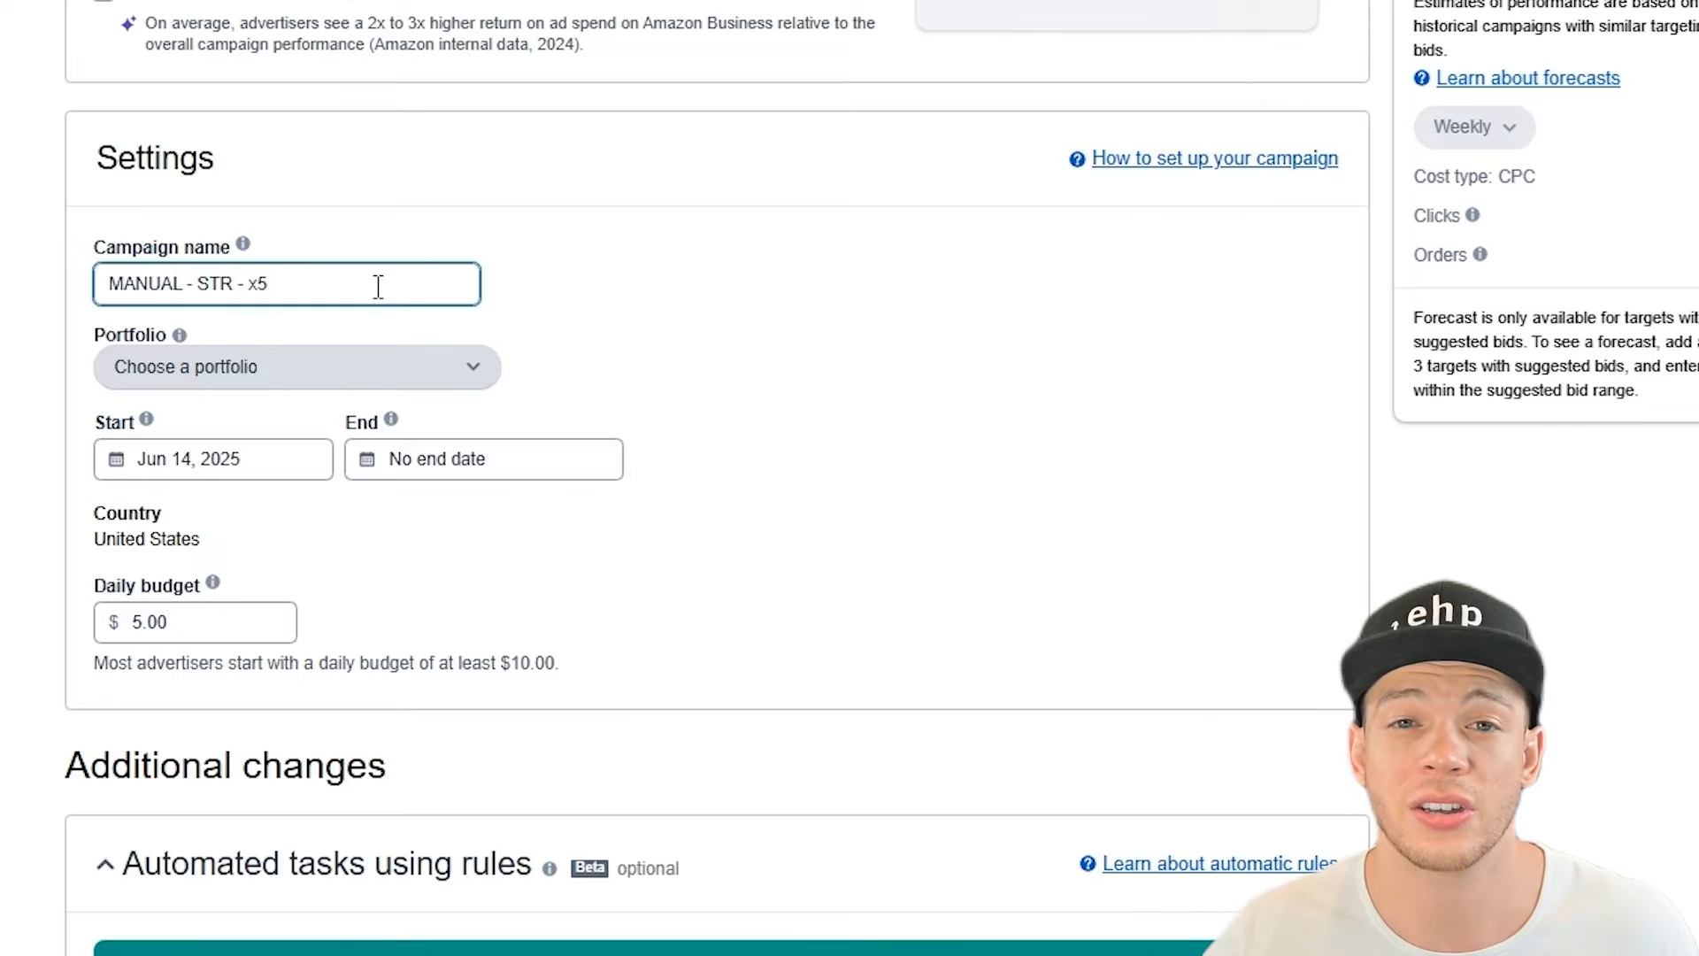
pyautogui.scroll(15, 752, 435)
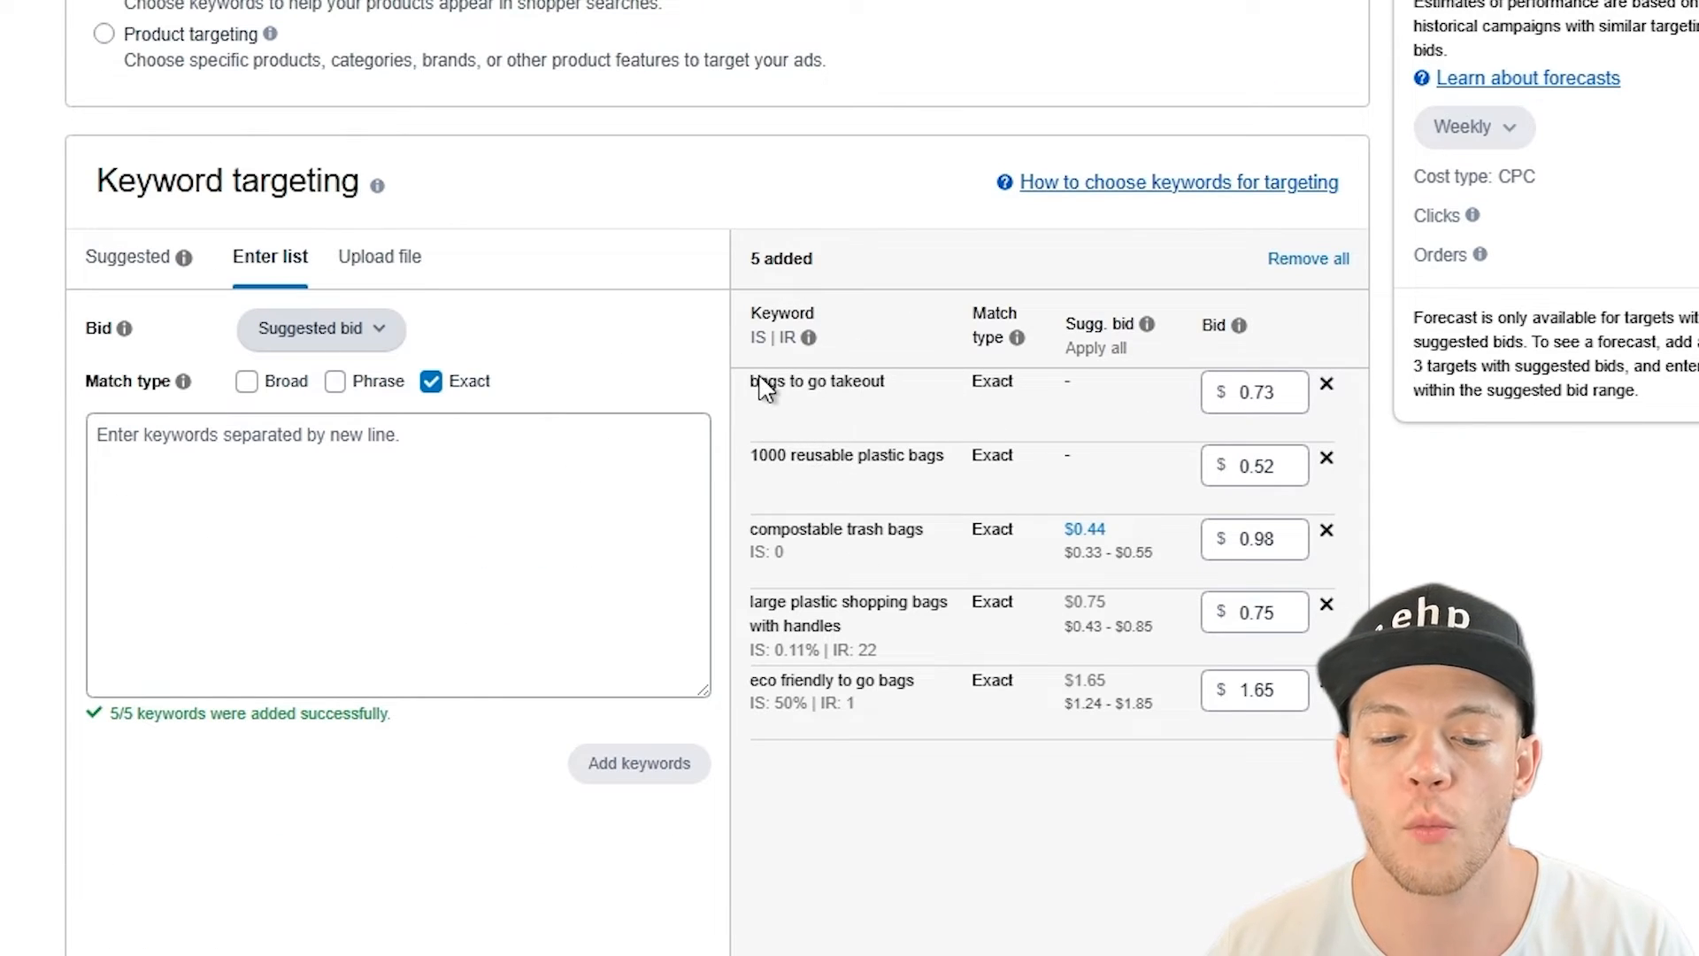
pyautogui.moveTo(742, 473); pyautogui.dragTo(1045, 715)
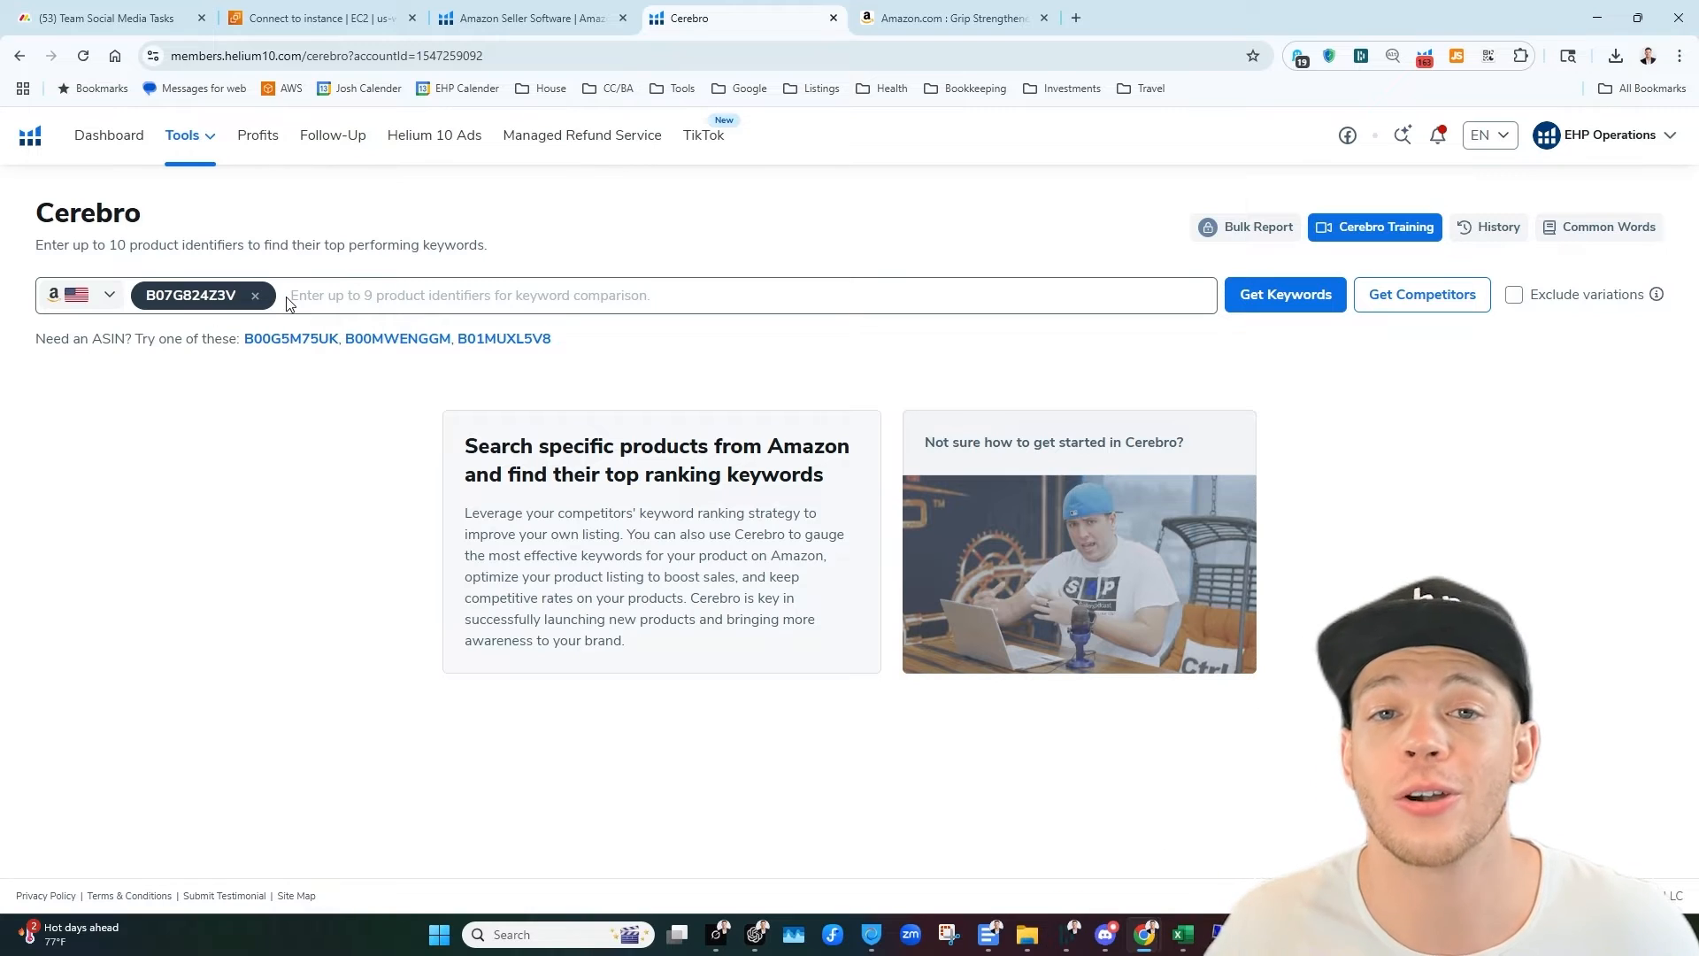
# Bring up the Excel search term report, fill the "biodegradable trash bags" cell red, and move the report window out of the way.
pyautogui.moveTo(1698, 216); pyautogui.dragTo(903, 151)
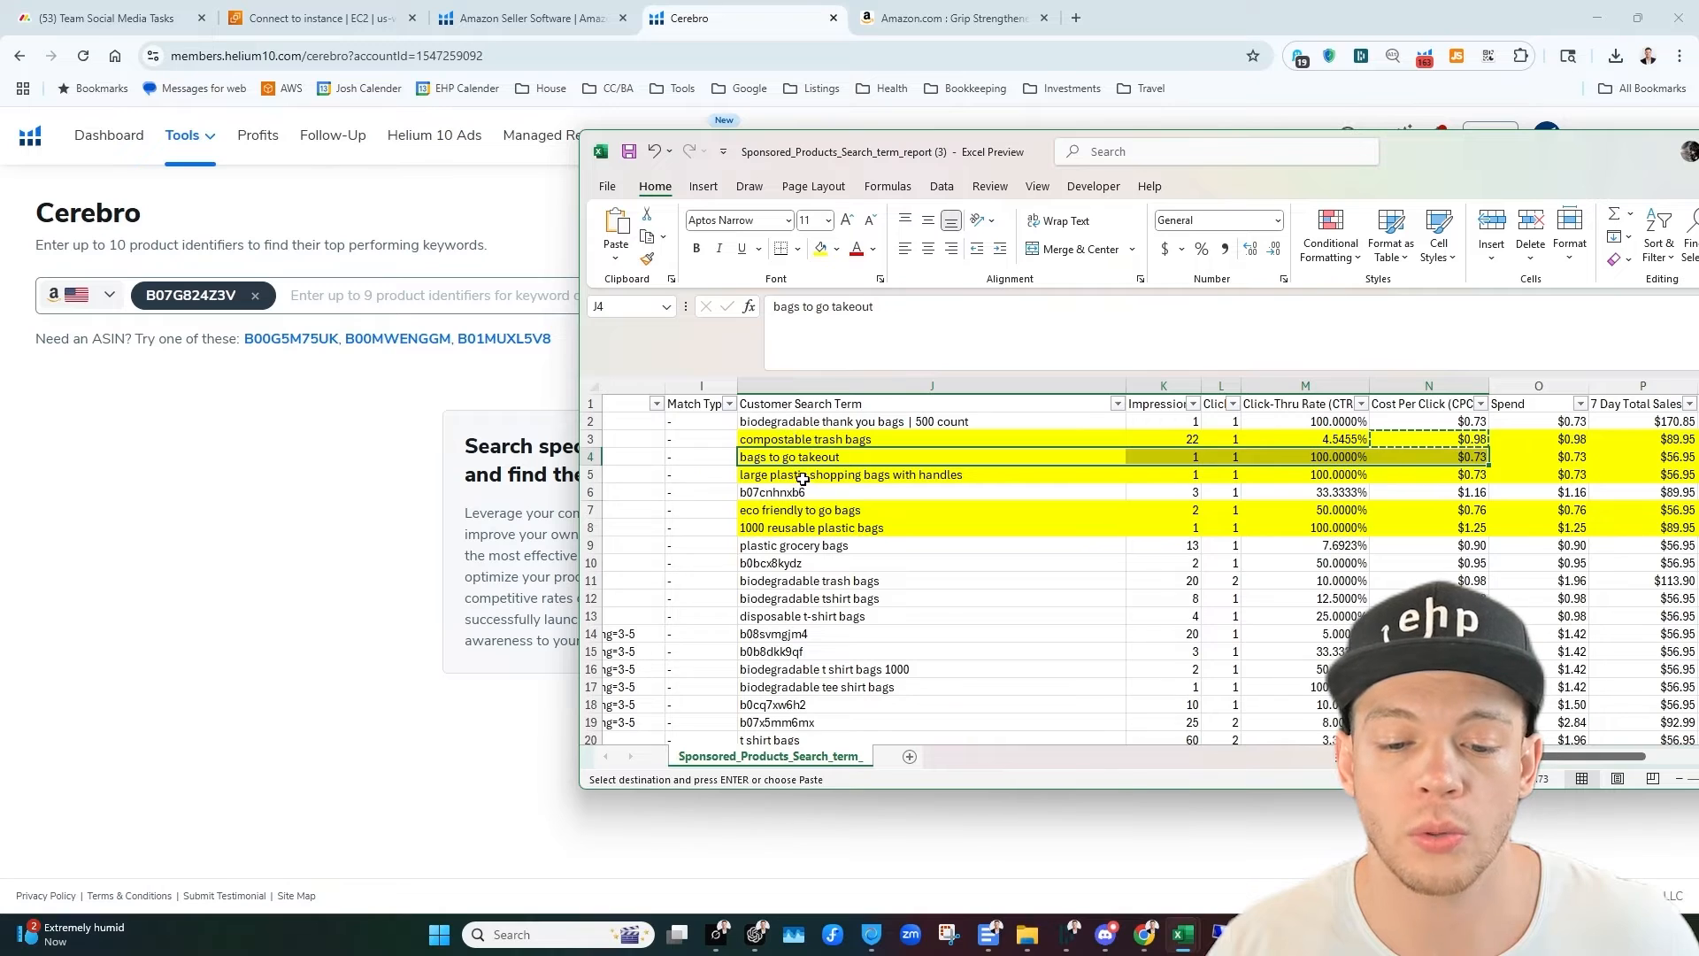
pyautogui.click(888, 584)
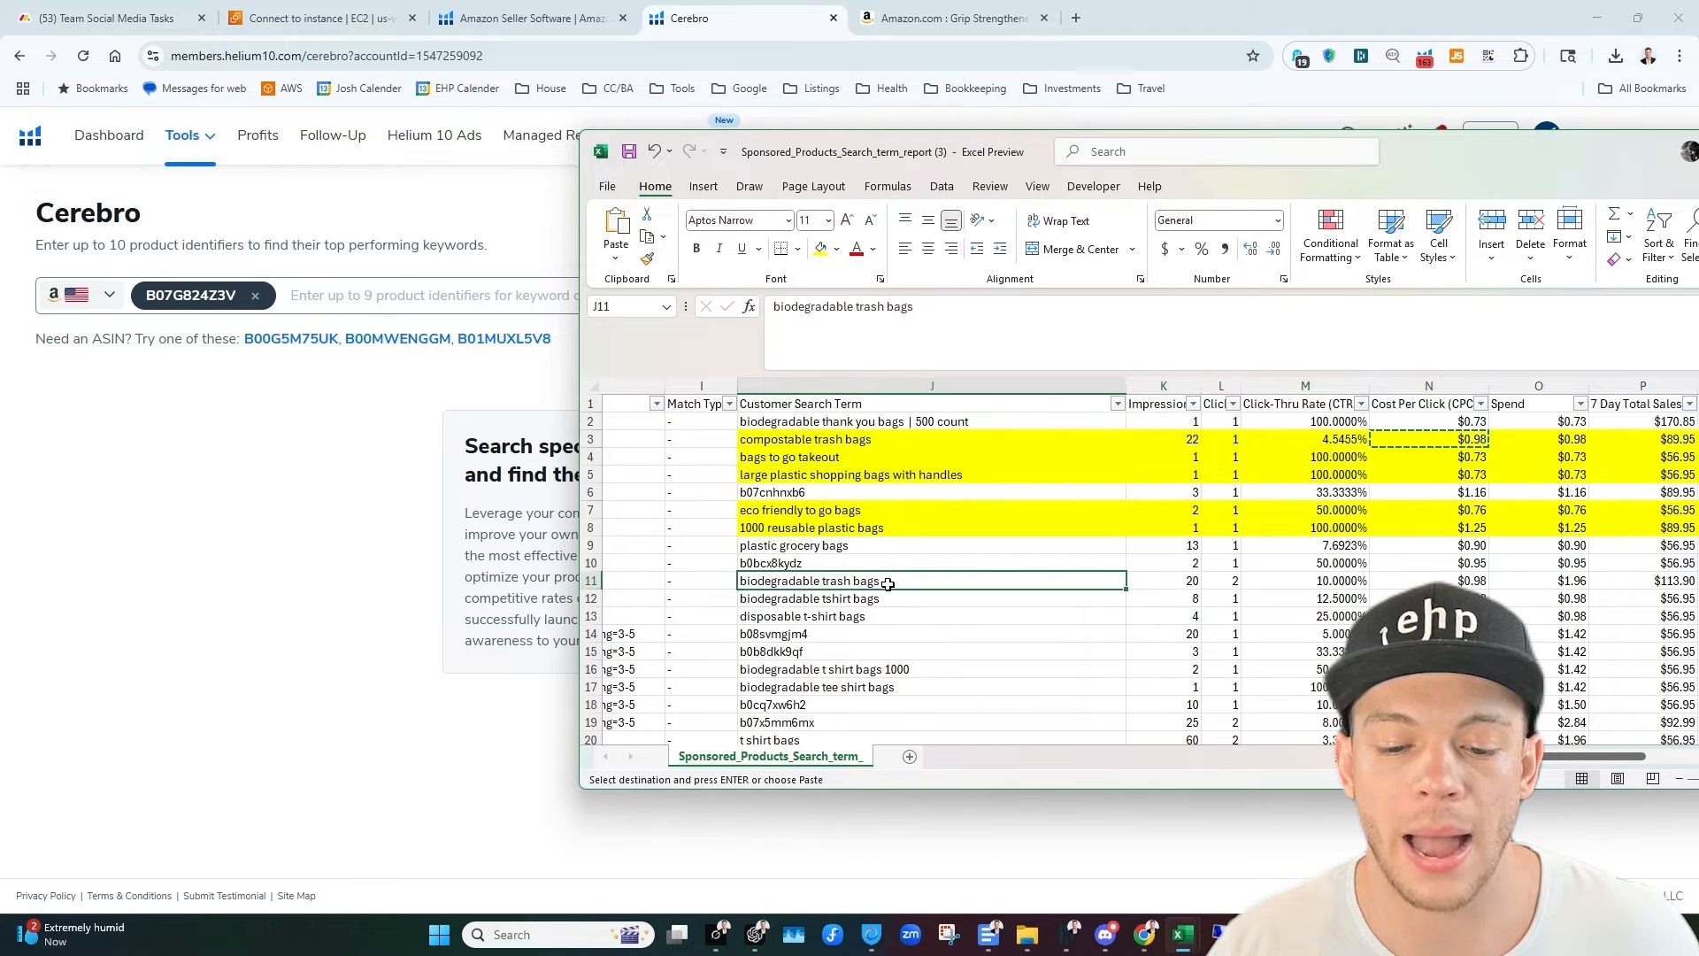
pyautogui.click(837, 249)
pyautogui.click(833, 423)
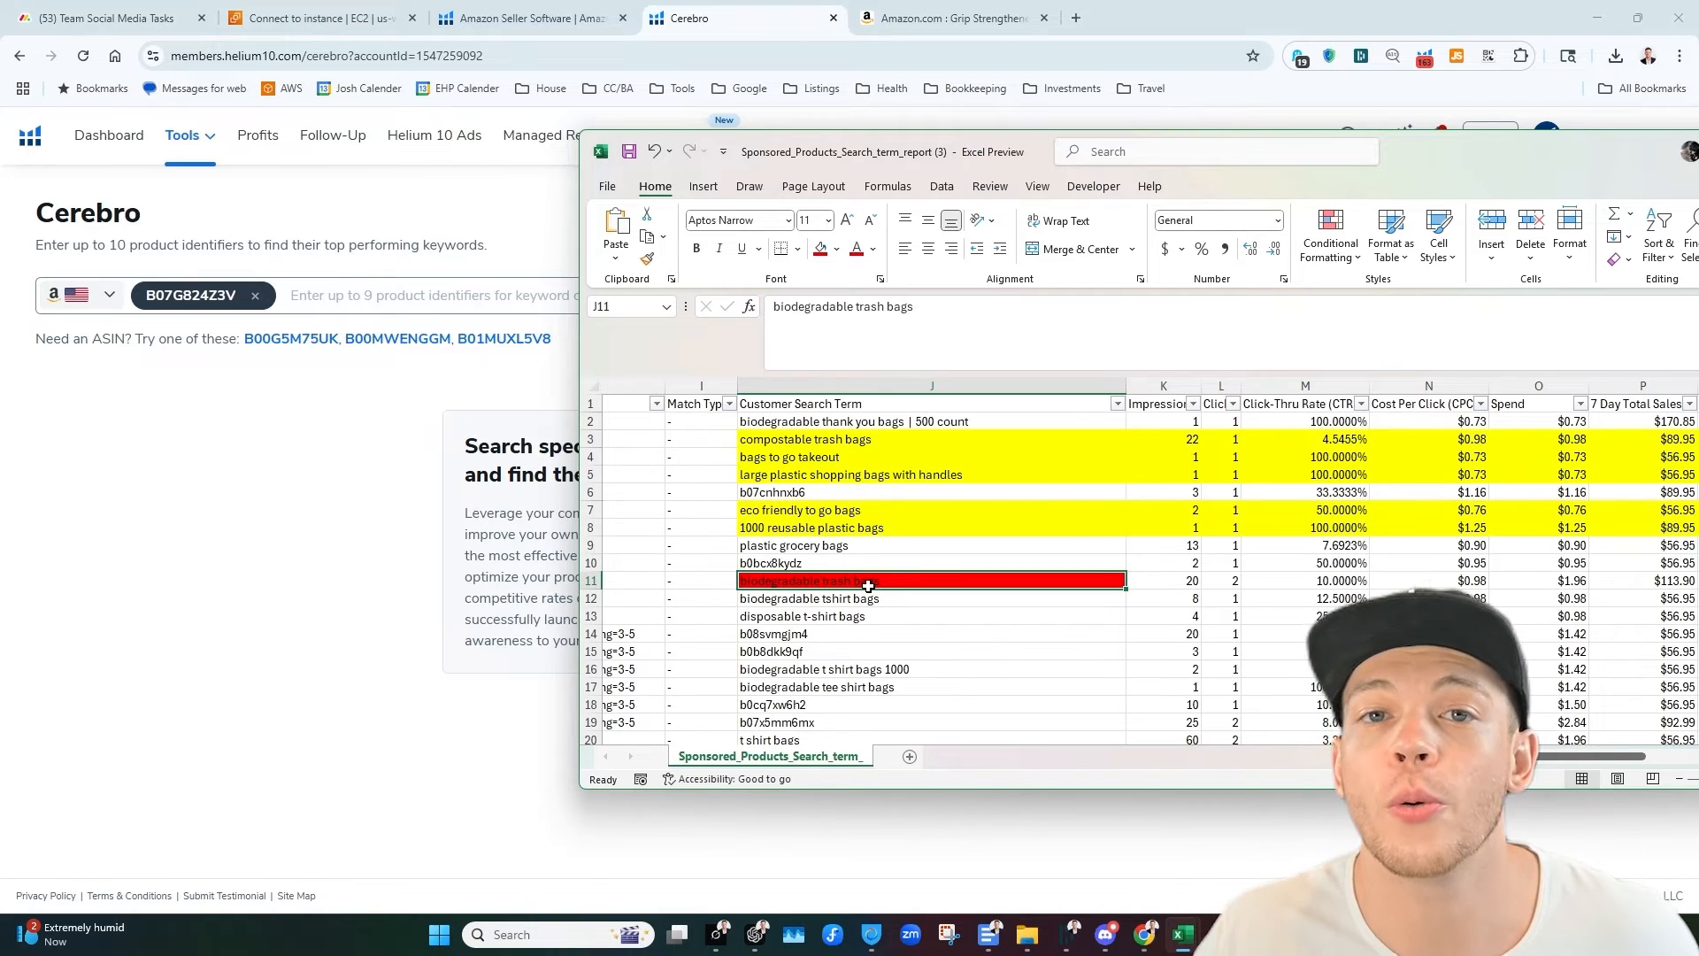
pyautogui.moveTo(1358, 183); pyautogui.dragTo(1698, 188)
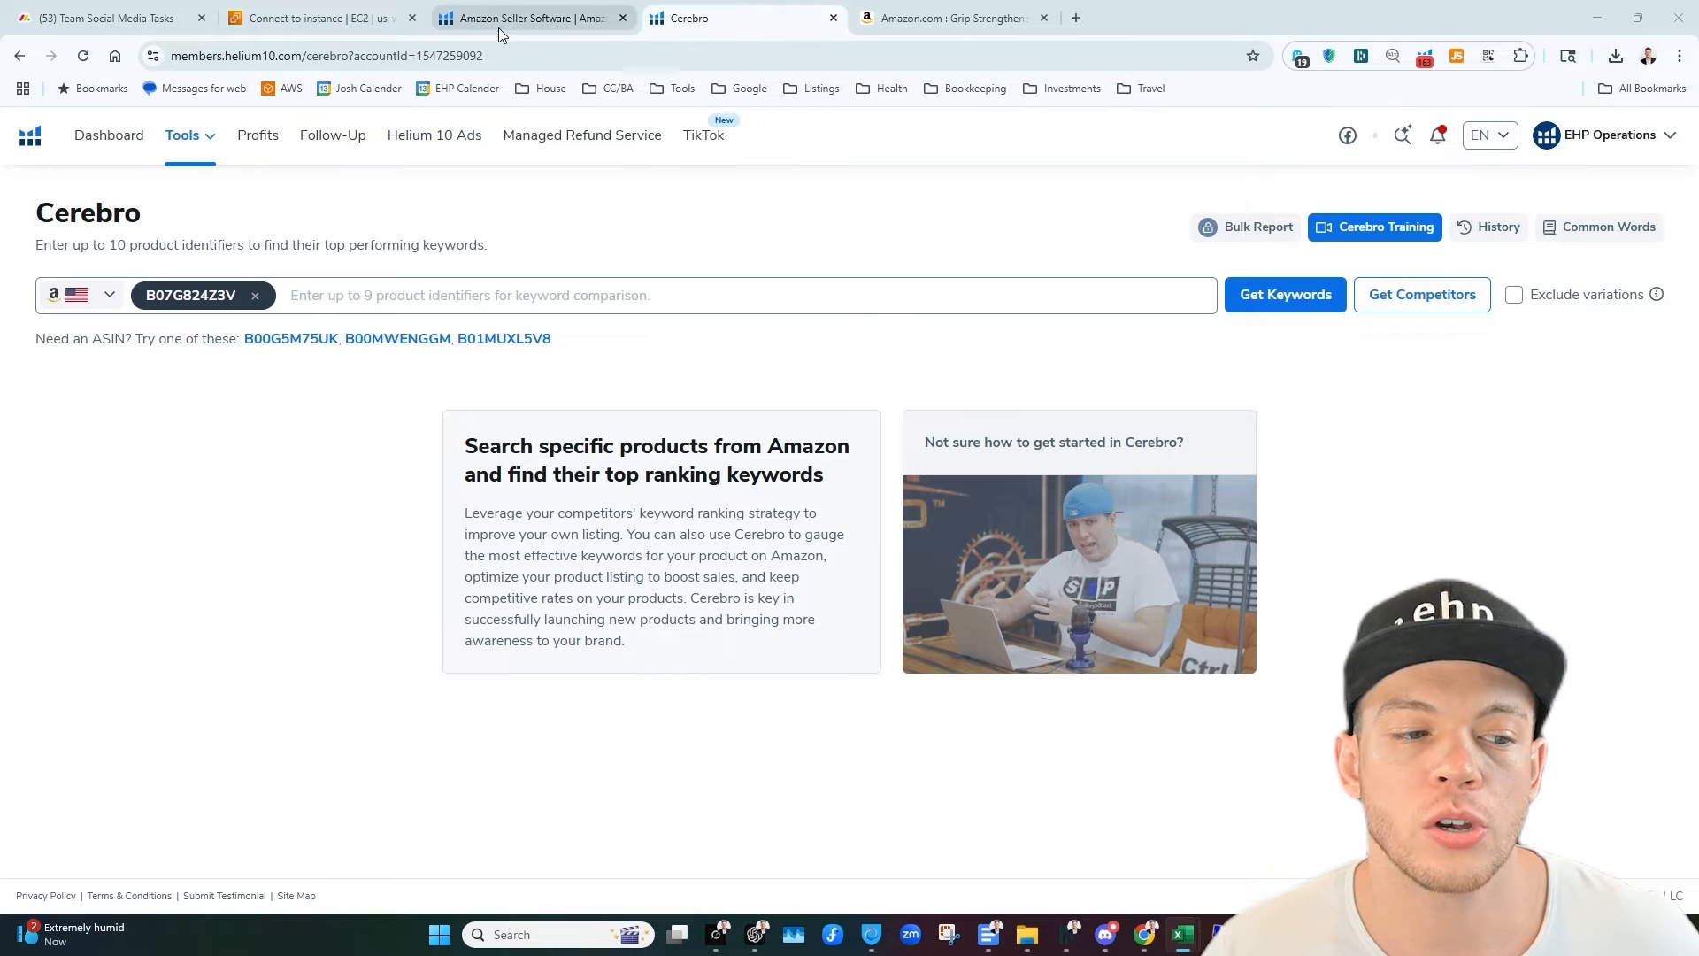
# Go to the Amazon search results for Grip Strengthener and examine the listings' monthly units sold and revenue.
pyautogui.click(188, 140)
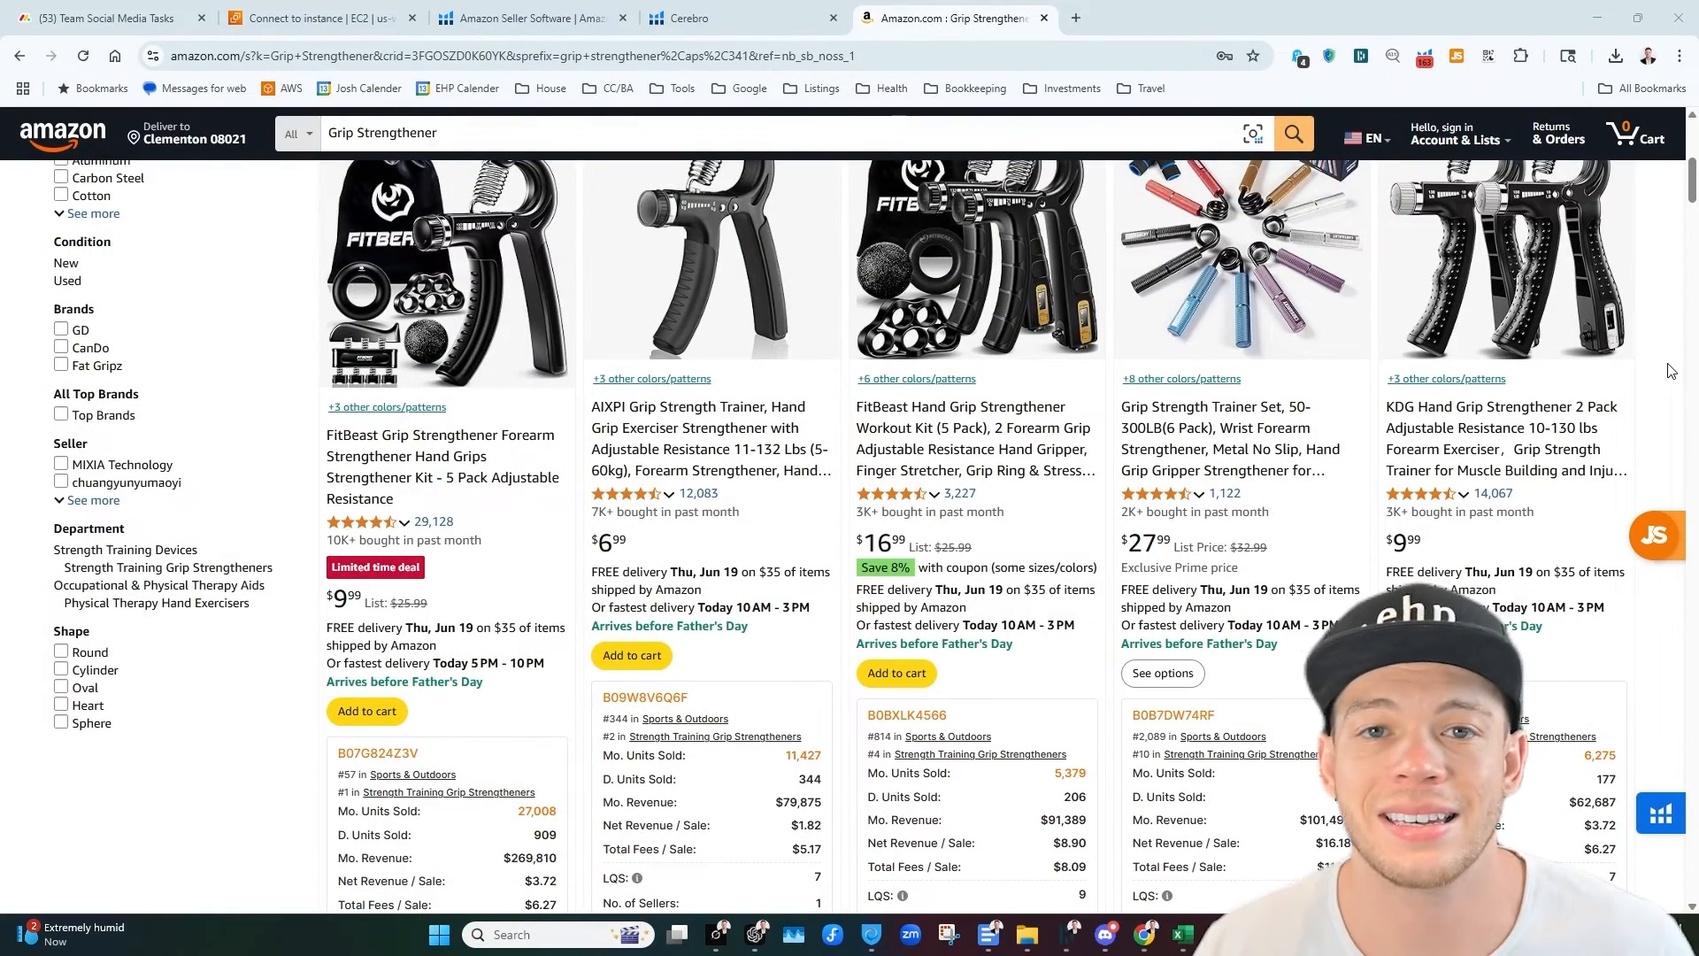
pyautogui.scroll(-2, 1671, 370)
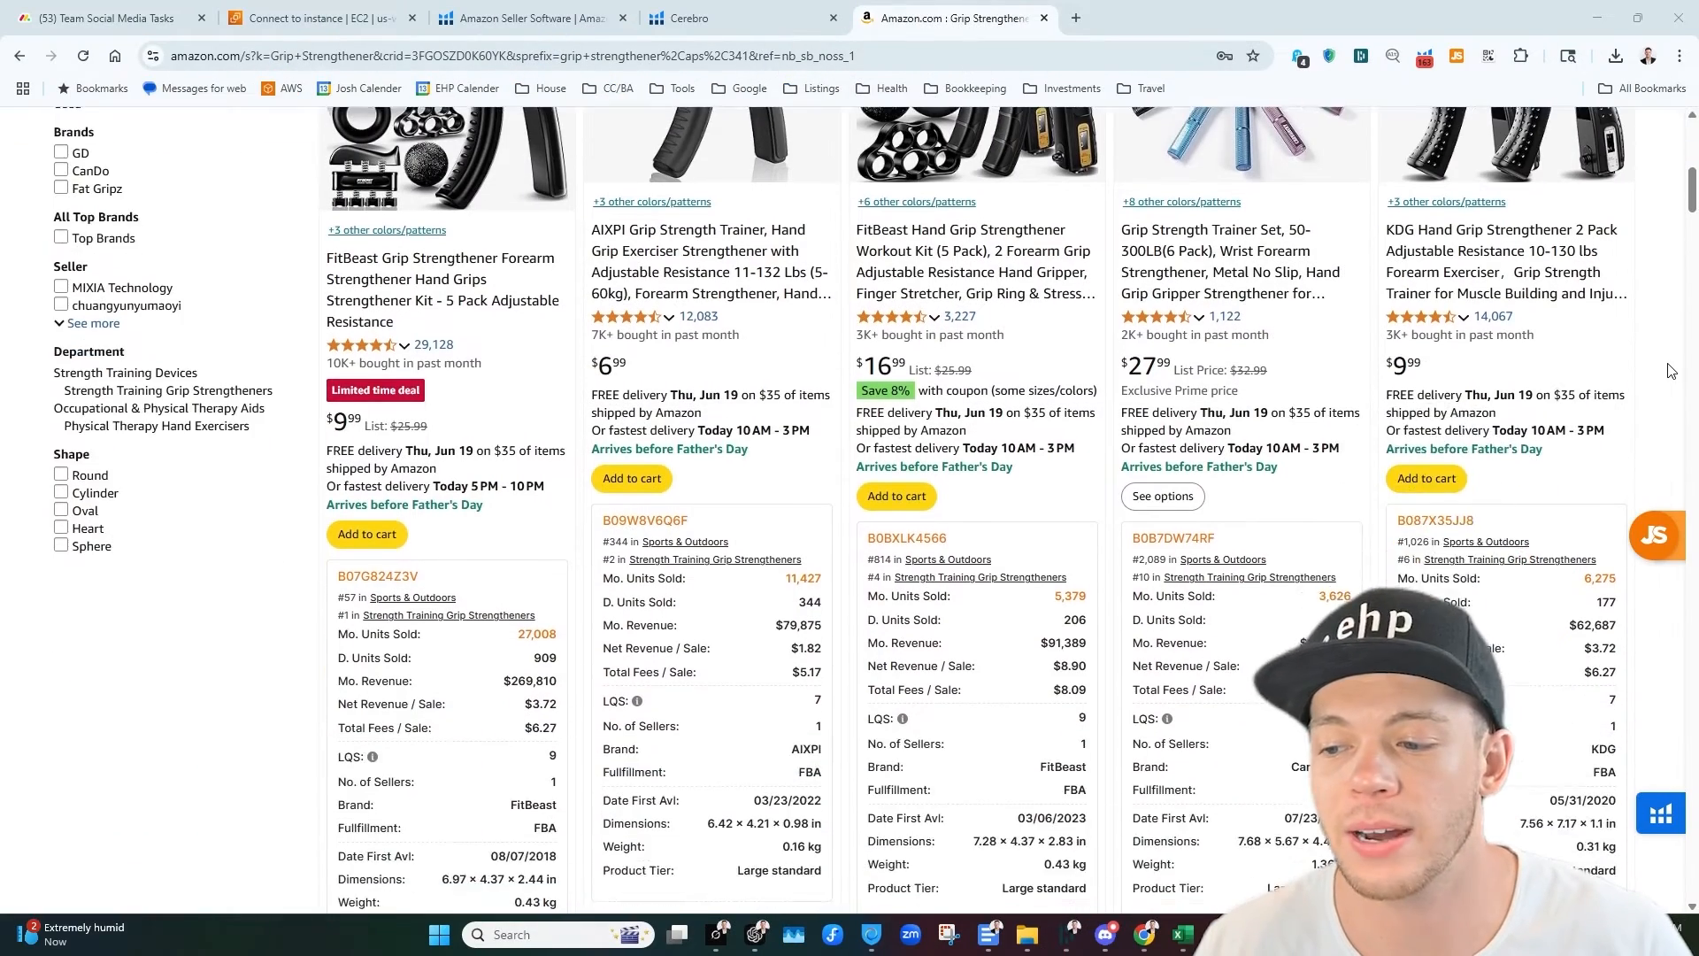
pyautogui.scroll(6, 1669, 368)
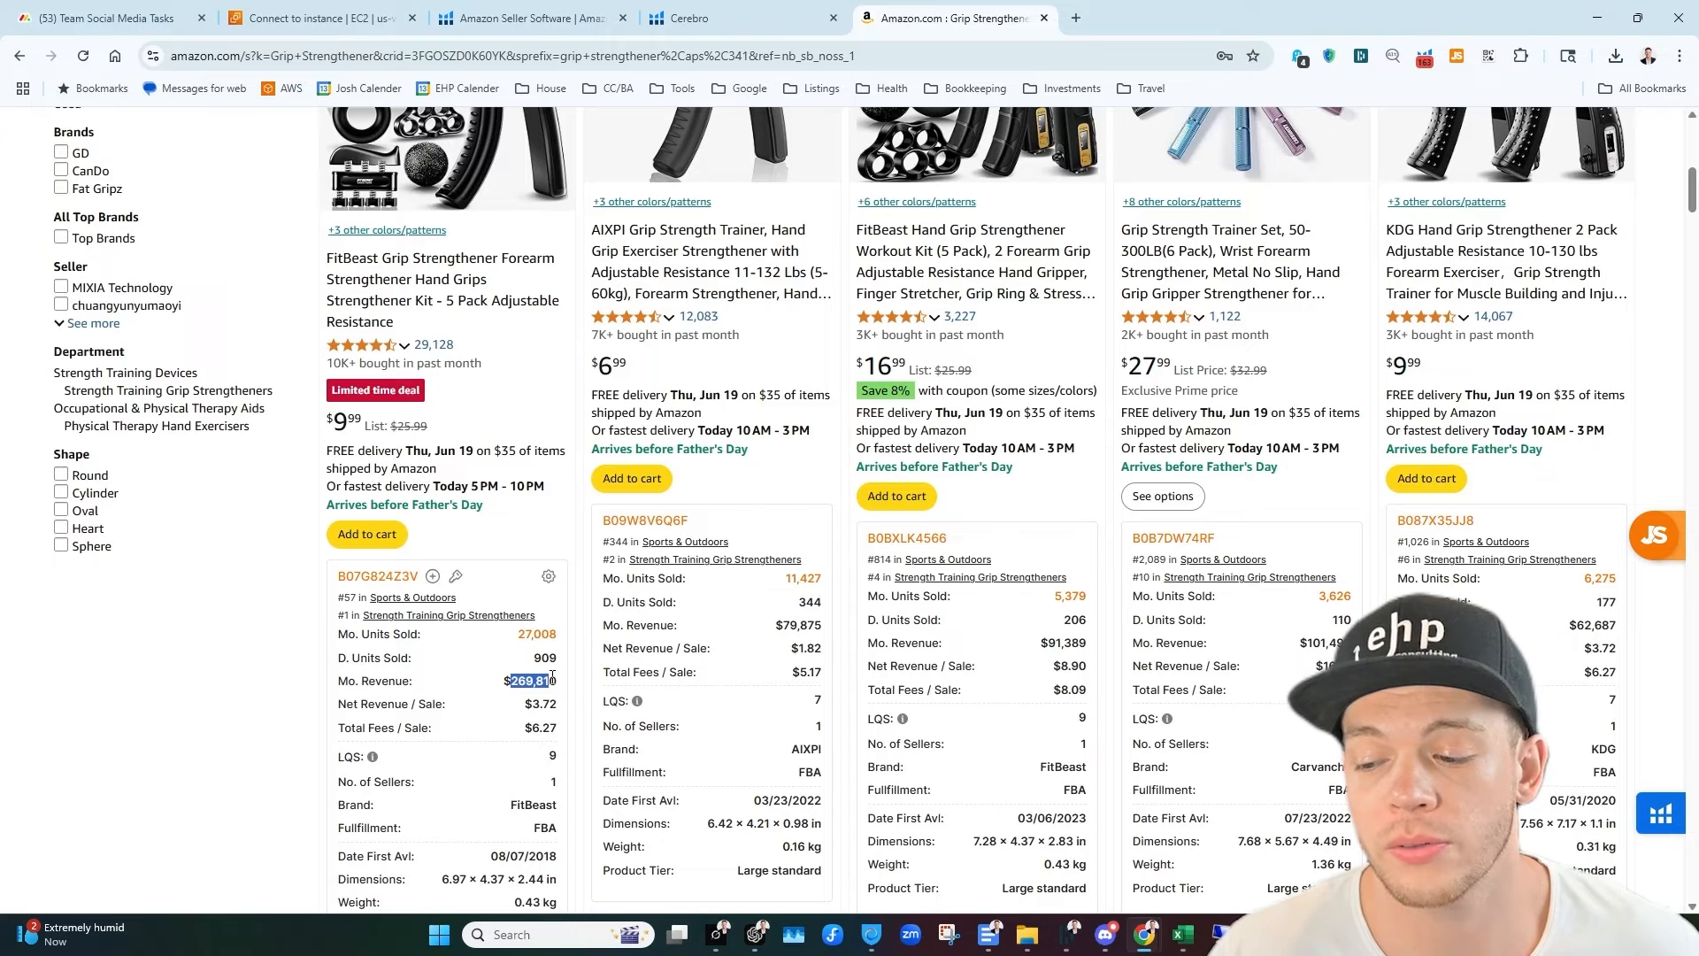
# Open the 5-pack FitBeast Grip Strengthener listing and copy its ASIN, B07G824Z3V, from the page address.
pyautogui.scroll(2, 523, 615)
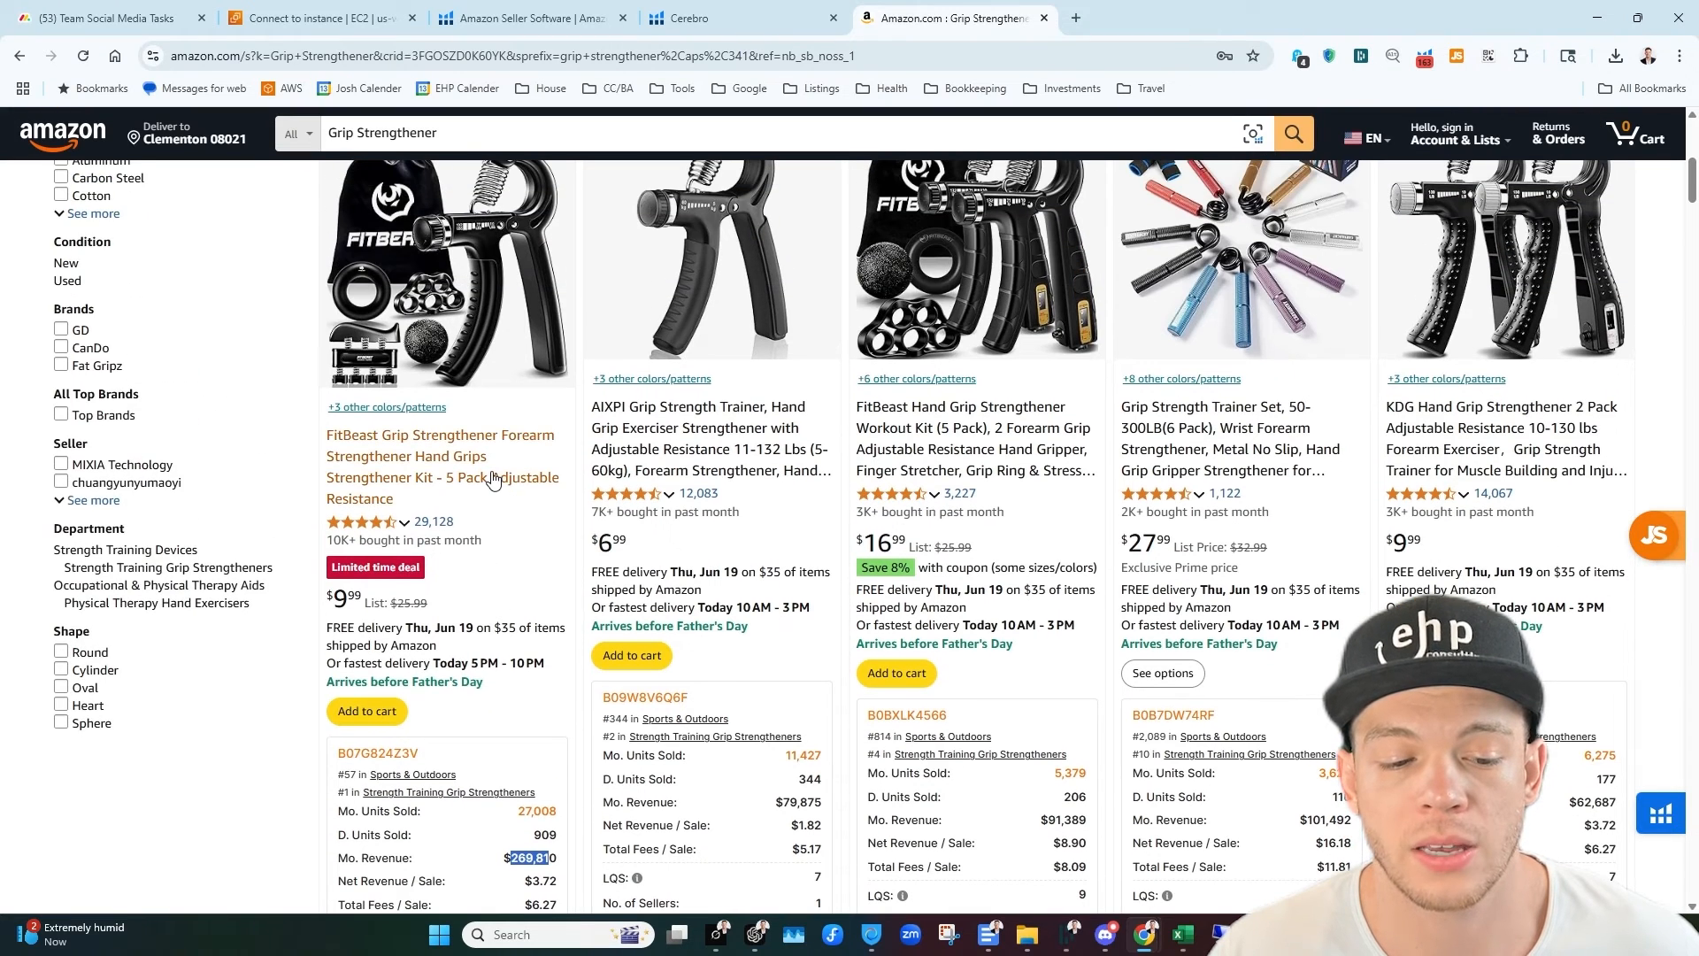
pyautogui.click(431, 469)
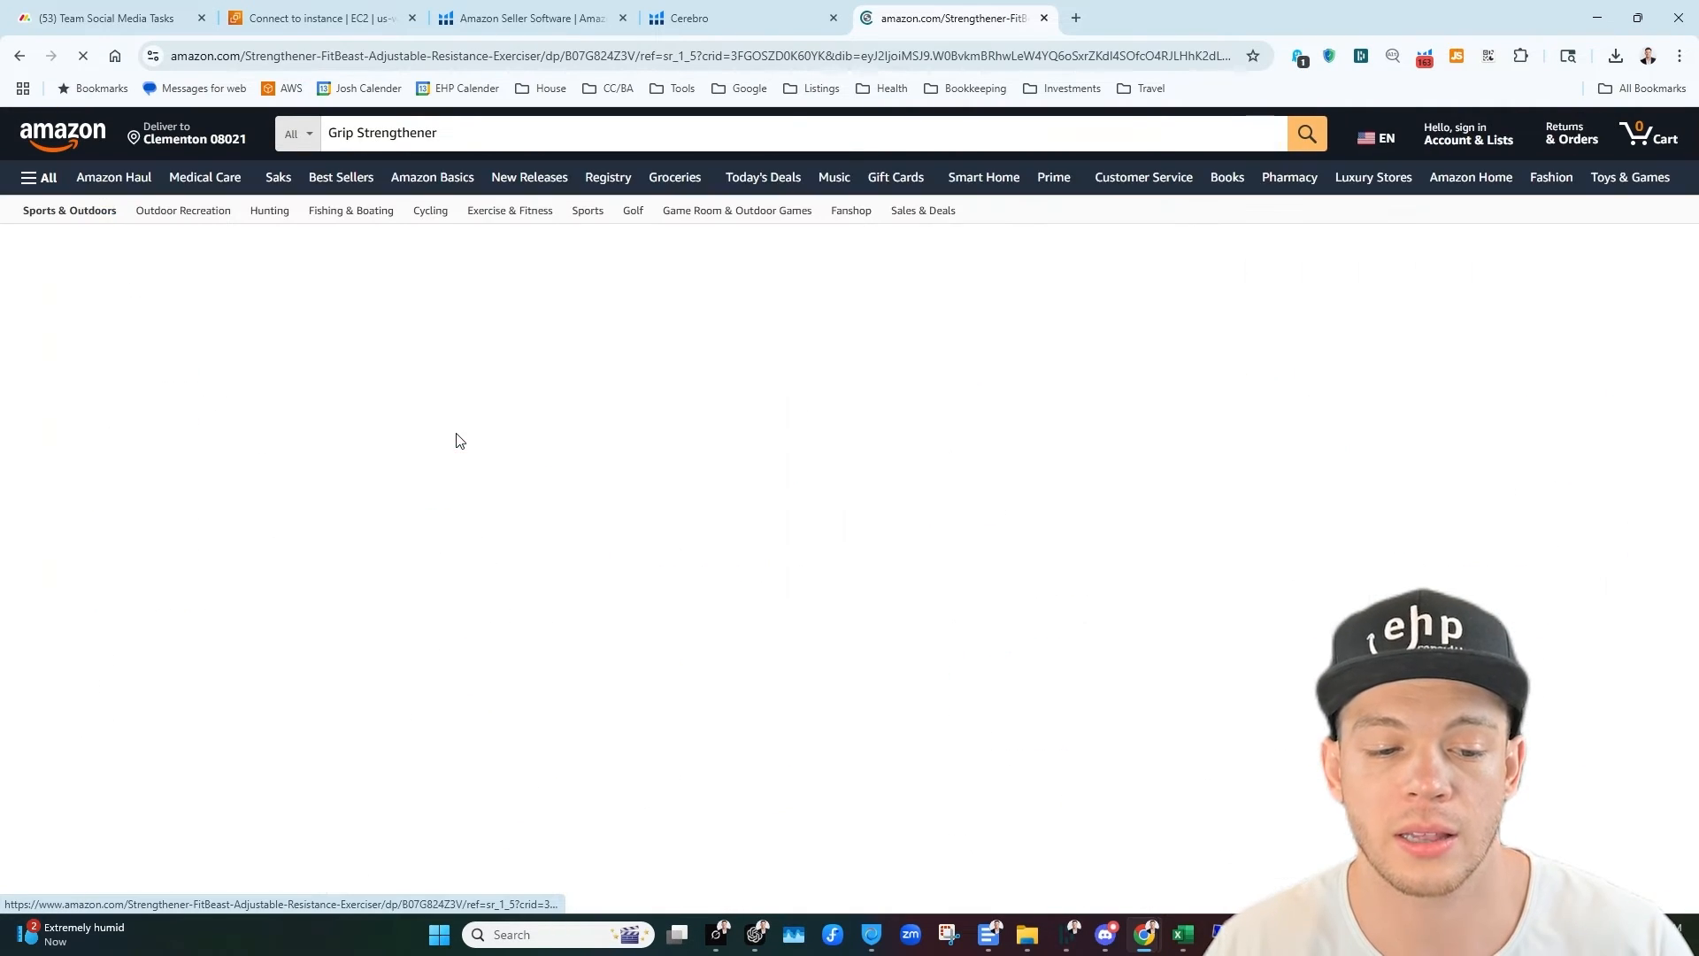
pyautogui.doubleClick(670, 56)
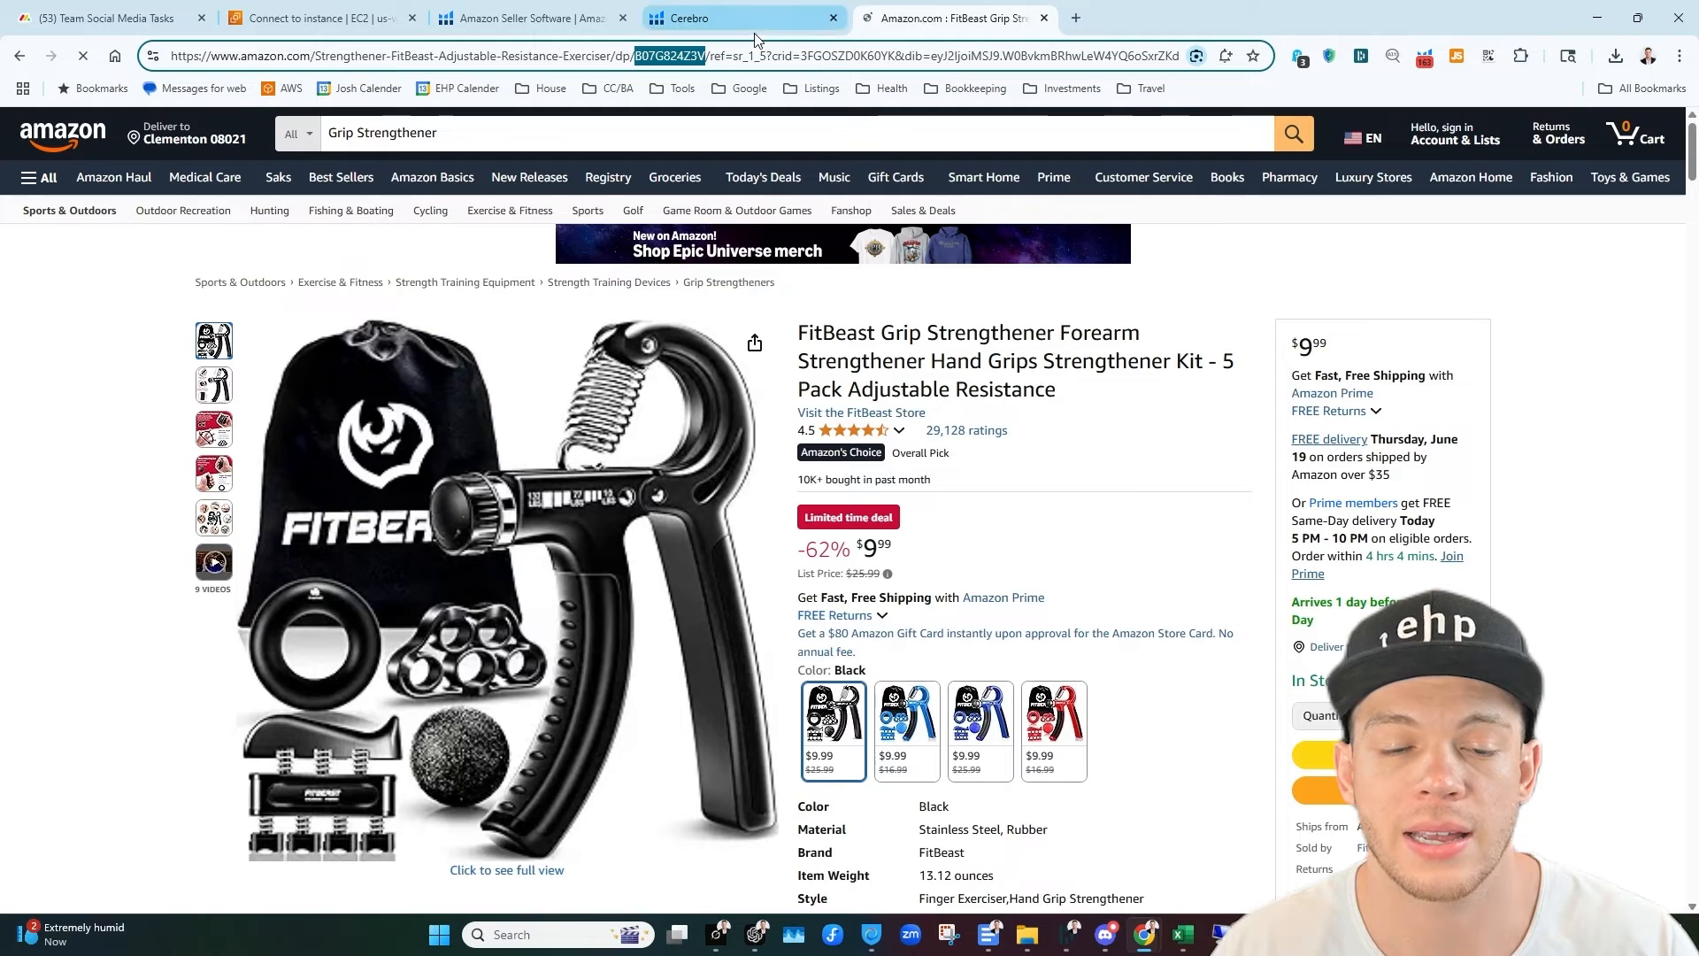
# Get the keywords for ASIN B07G824Z3V in Cerebro, loading the previous search from history, and go to the filtered keywords table.
pyautogui.click(761, 21)
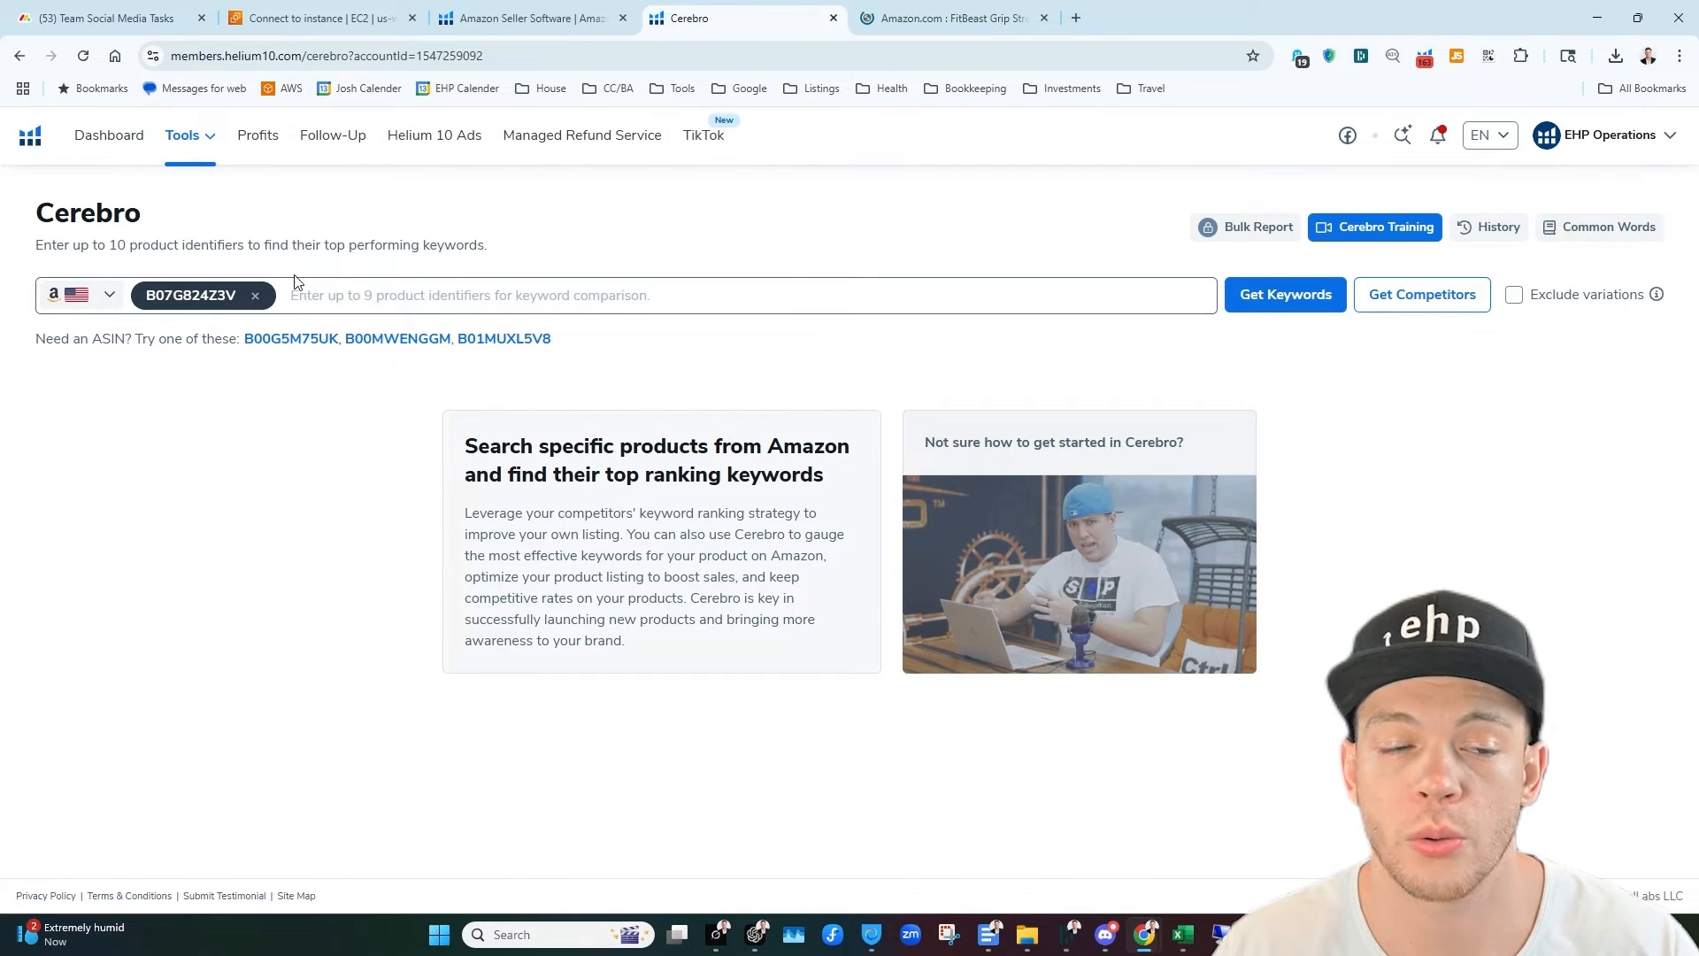
pyautogui.click(1280, 296)
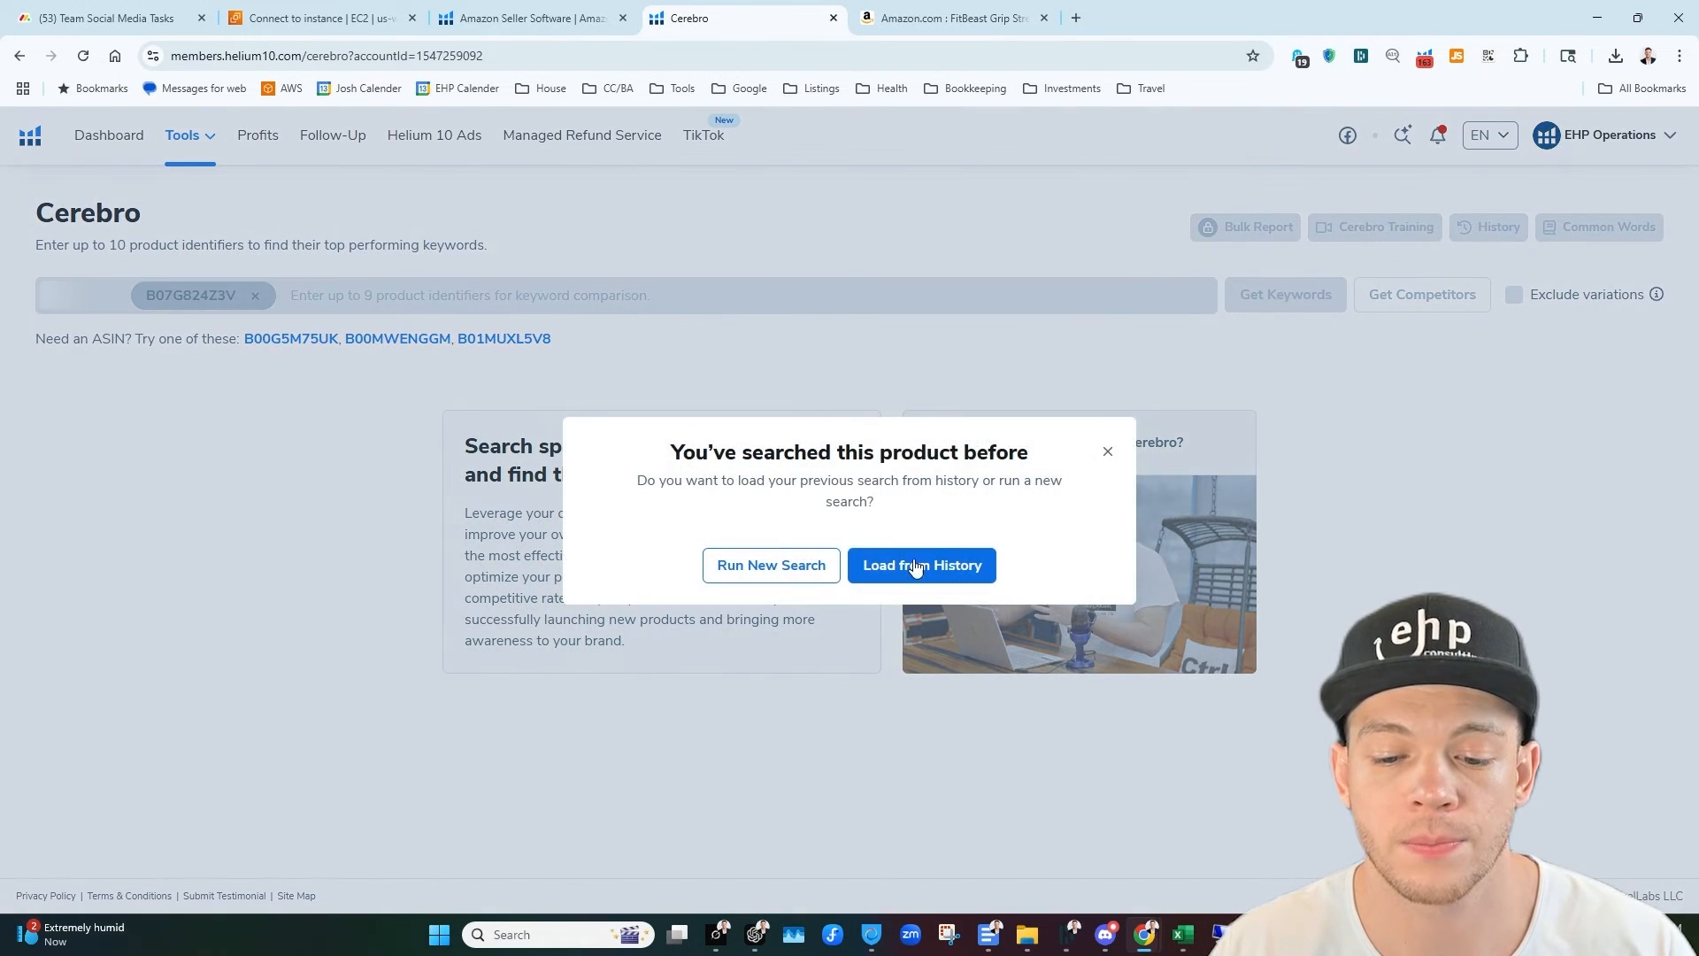
pyautogui.click(918, 570)
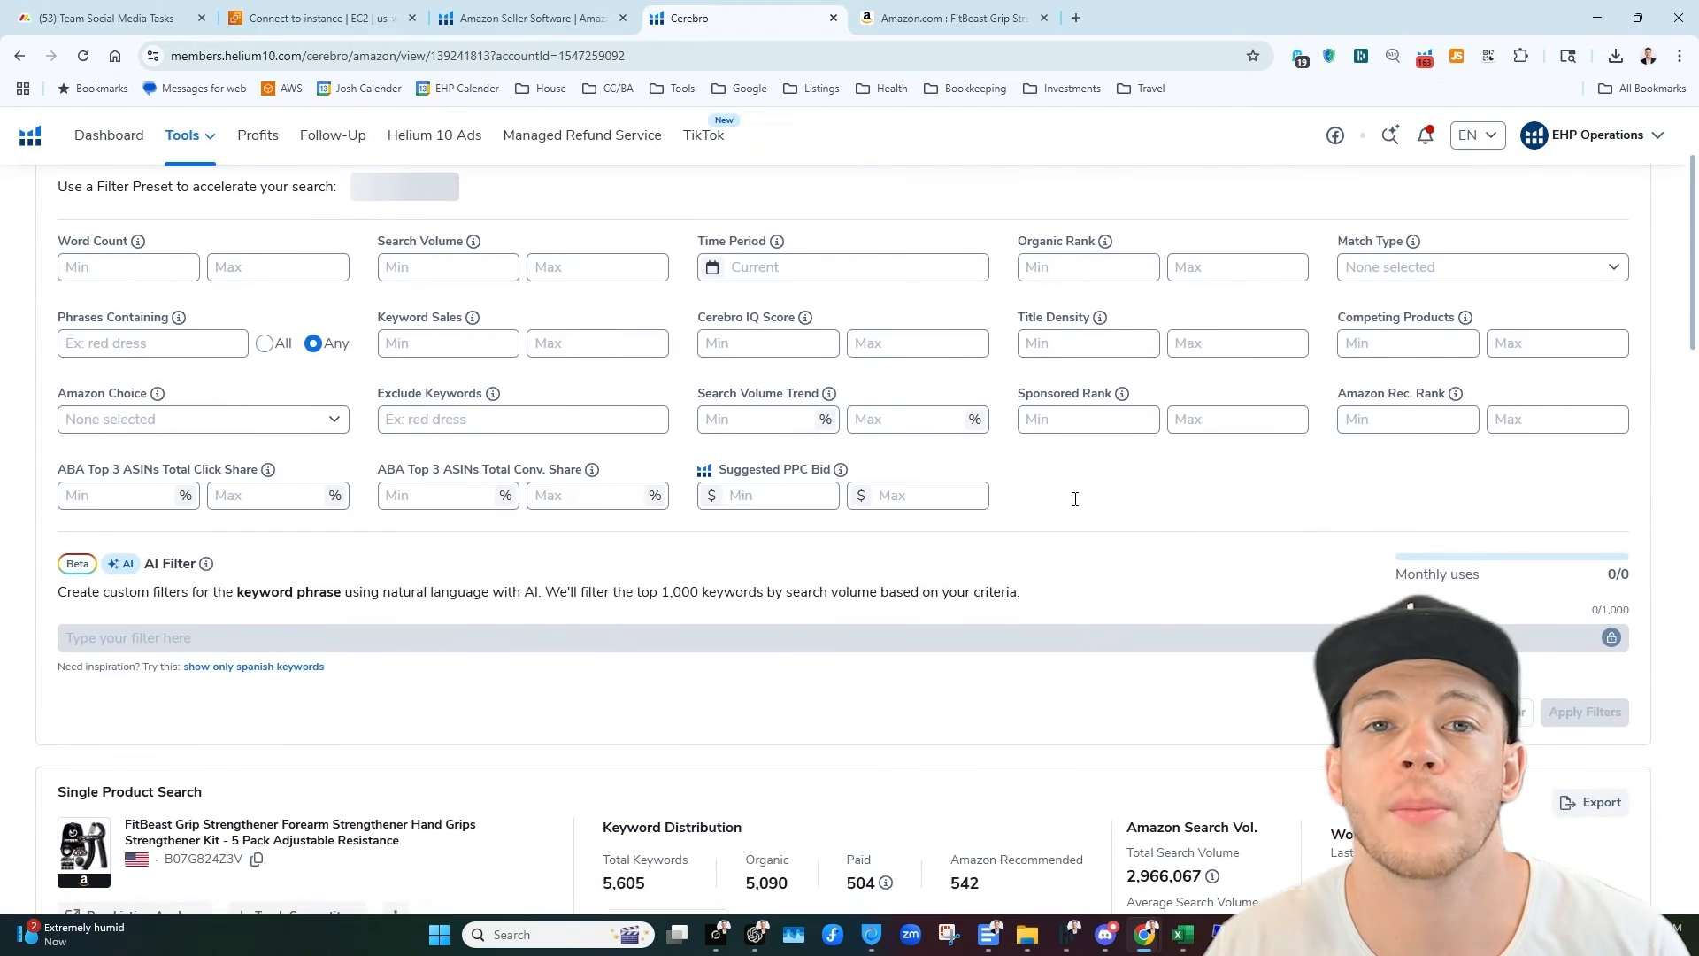
pyautogui.scroll(-9, 813, 504)
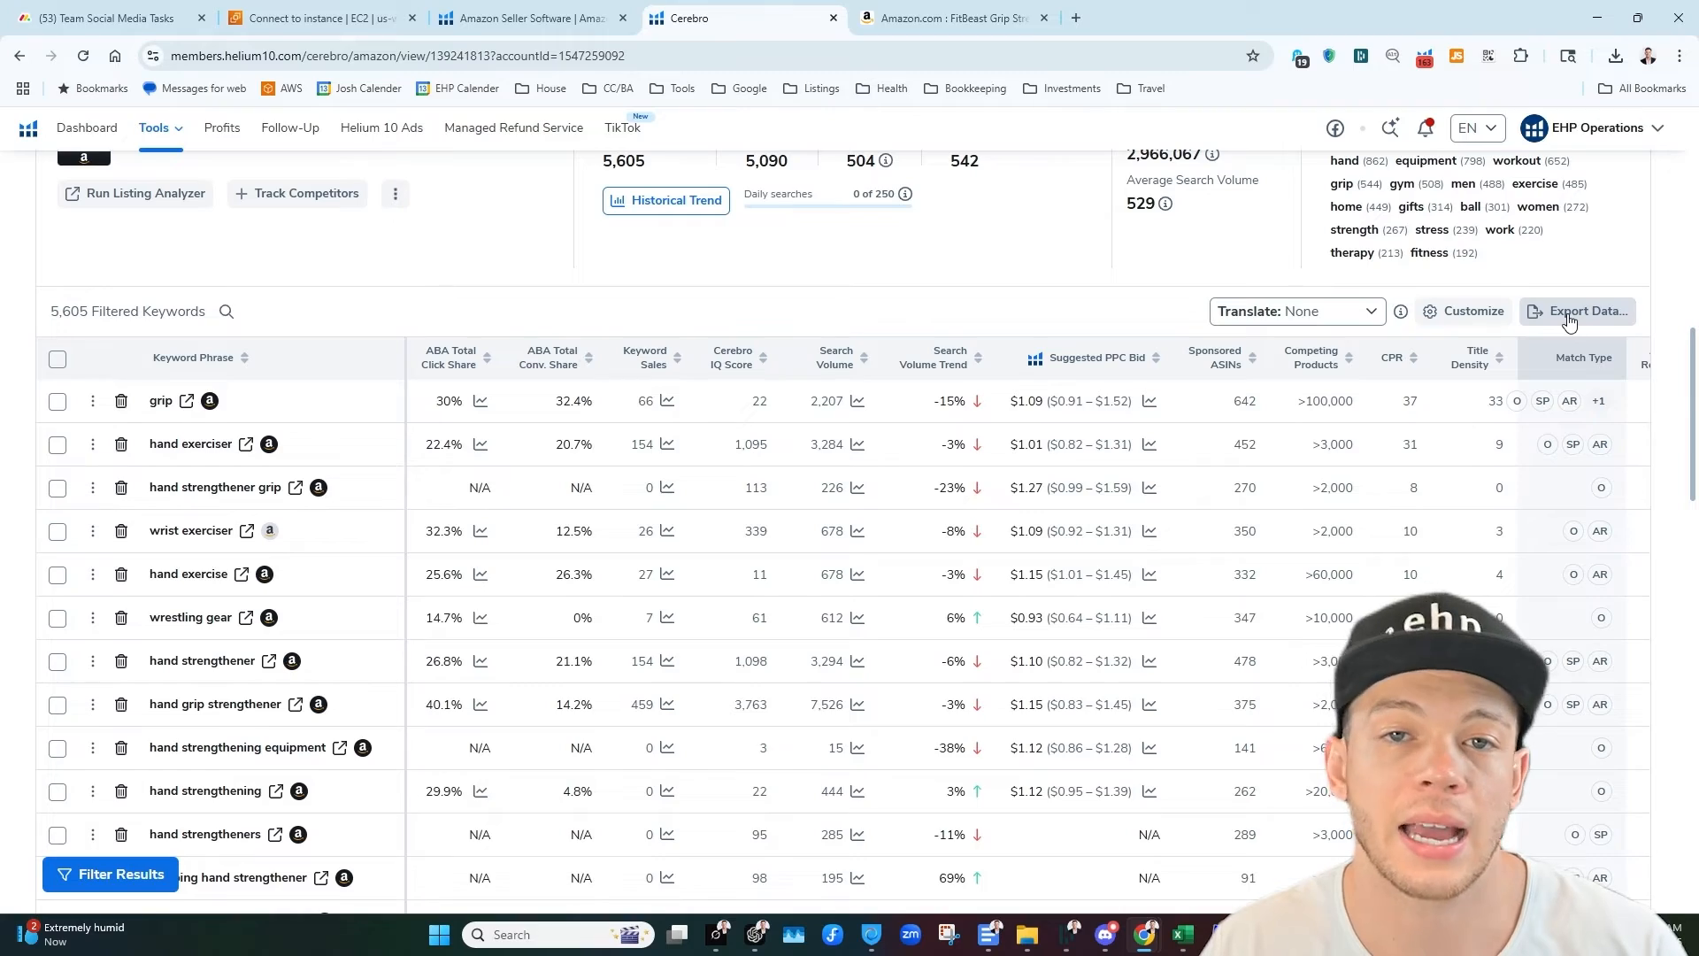
# Switch to the exported Cerebro spreadsheet in Excel and hide the two ABA Total share columns, B and C.
pyautogui.click(1183, 934)
pyautogui.moveTo(2, 232); pyautogui.dragTo(868, 2)
pyautogui.click(642, 434)
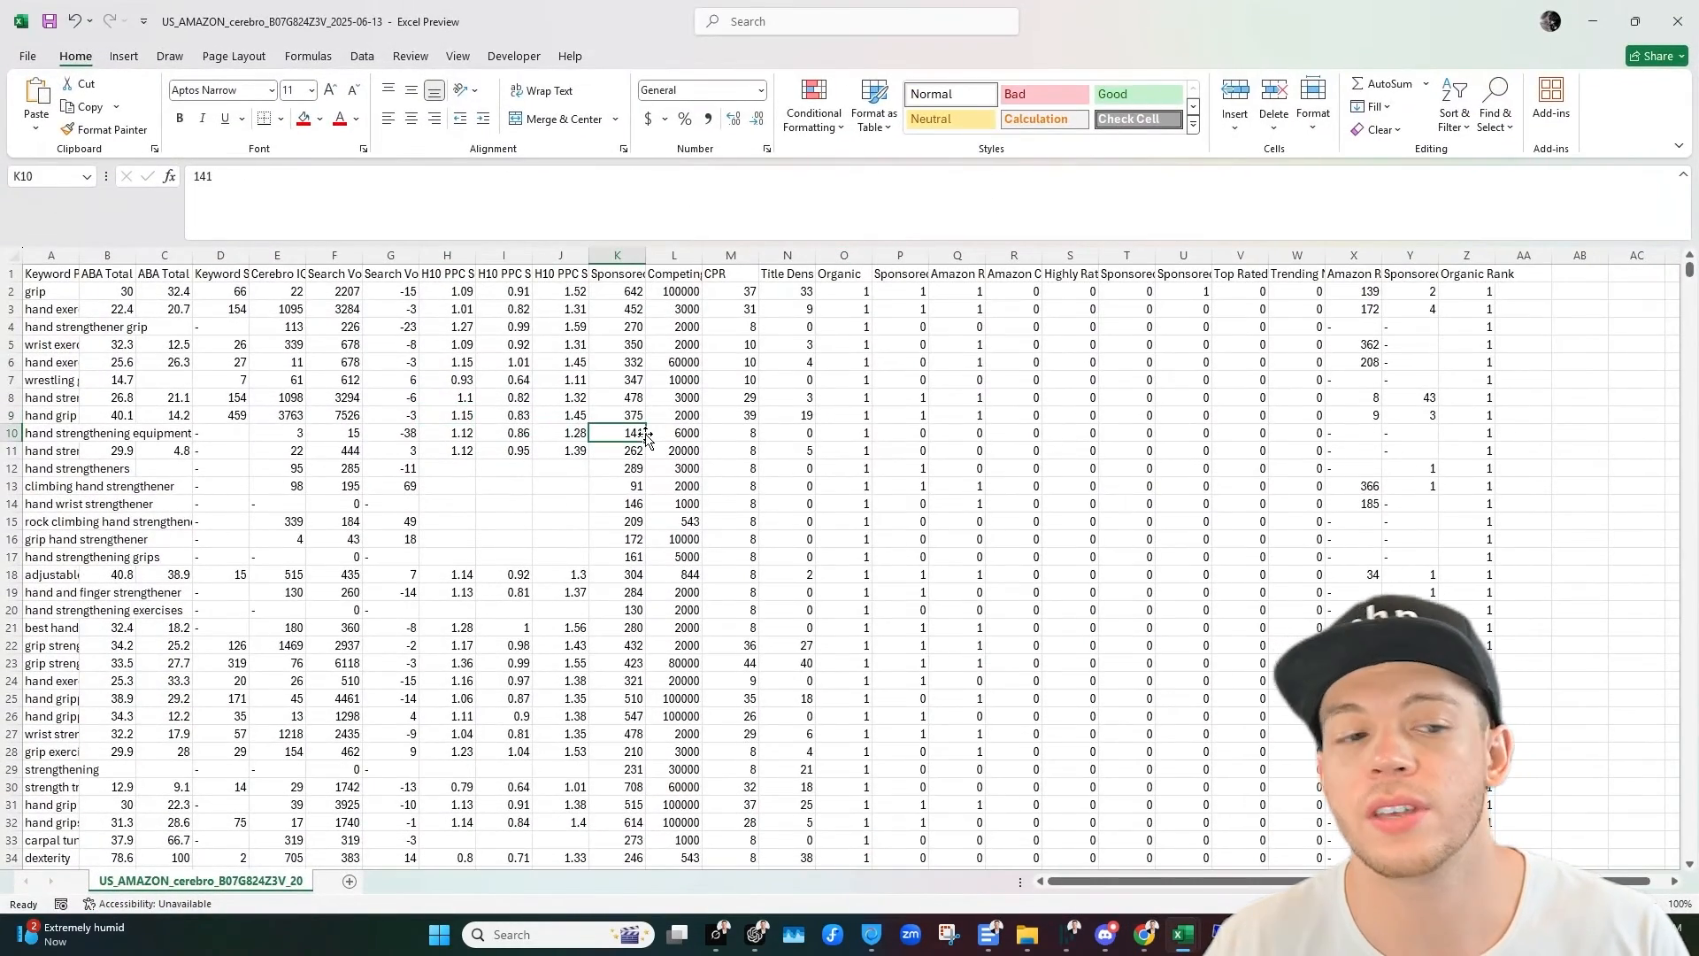
pyautogui.moveTo(114, 274); pyautogui.dragTo(168, 255)
pyautogui.rightClick(171, 257)
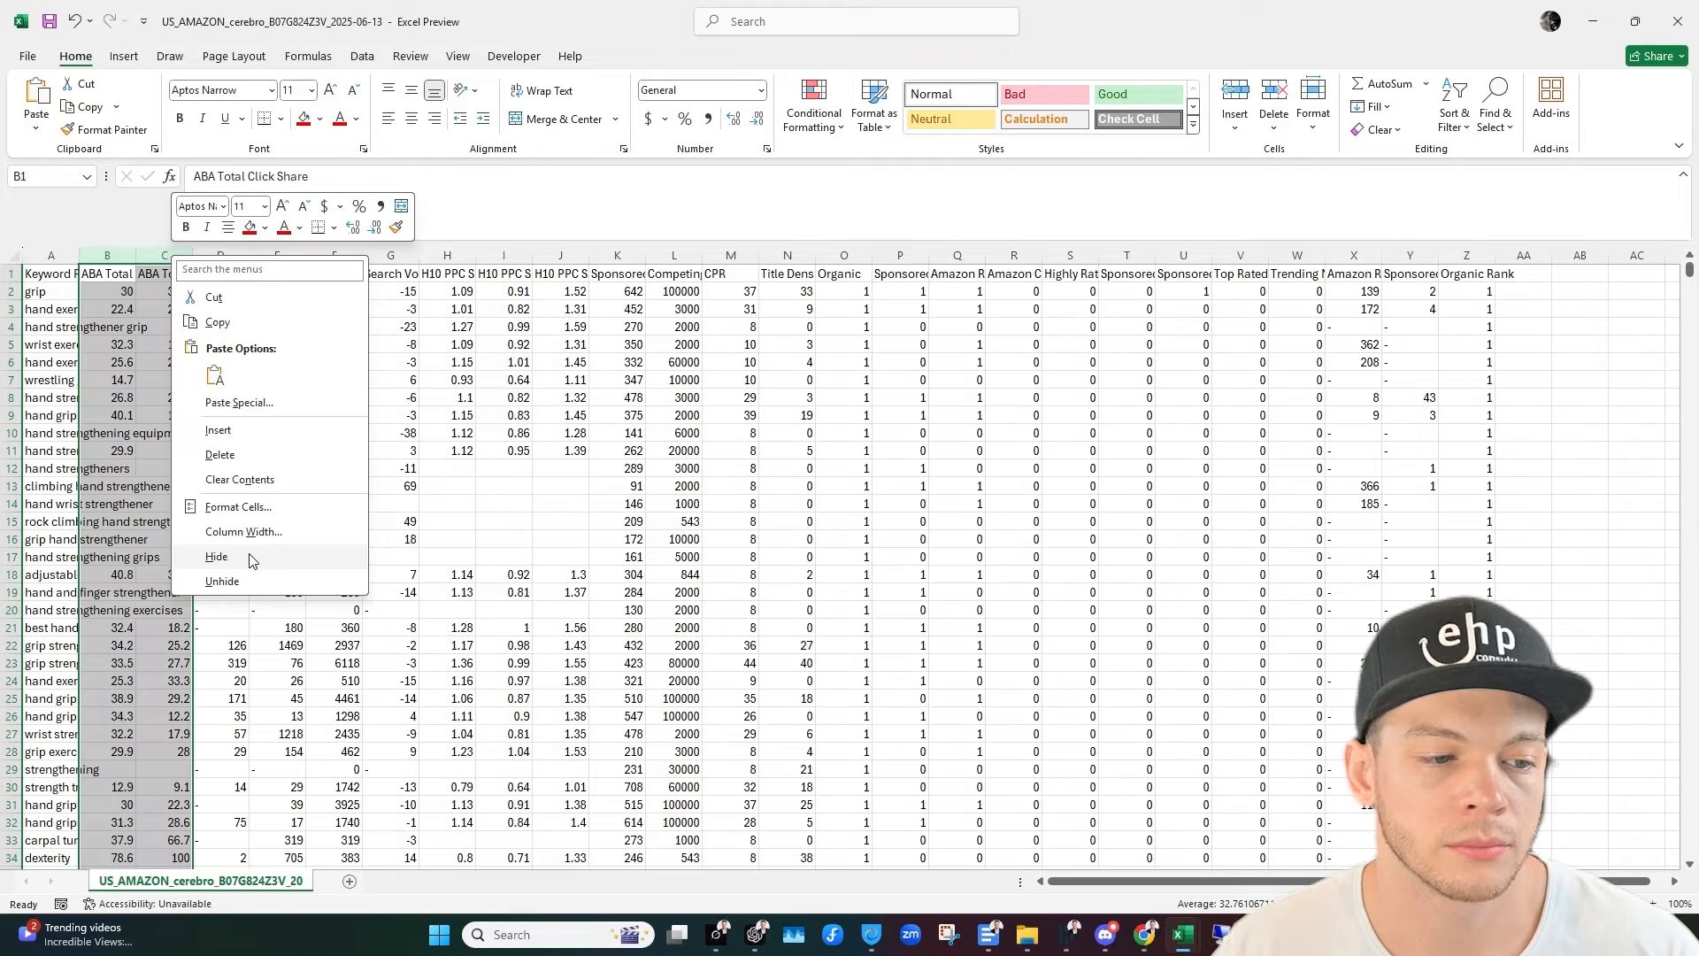
pyautogui.click(217, 556)
# Hide column E, columns G through X, and column Z, keeping Keyword Phrase, Keyword Sales, Search Volume and Sponsored Rank.
pyautogui.click(133, 275)
pyautogui.click(177, 275)
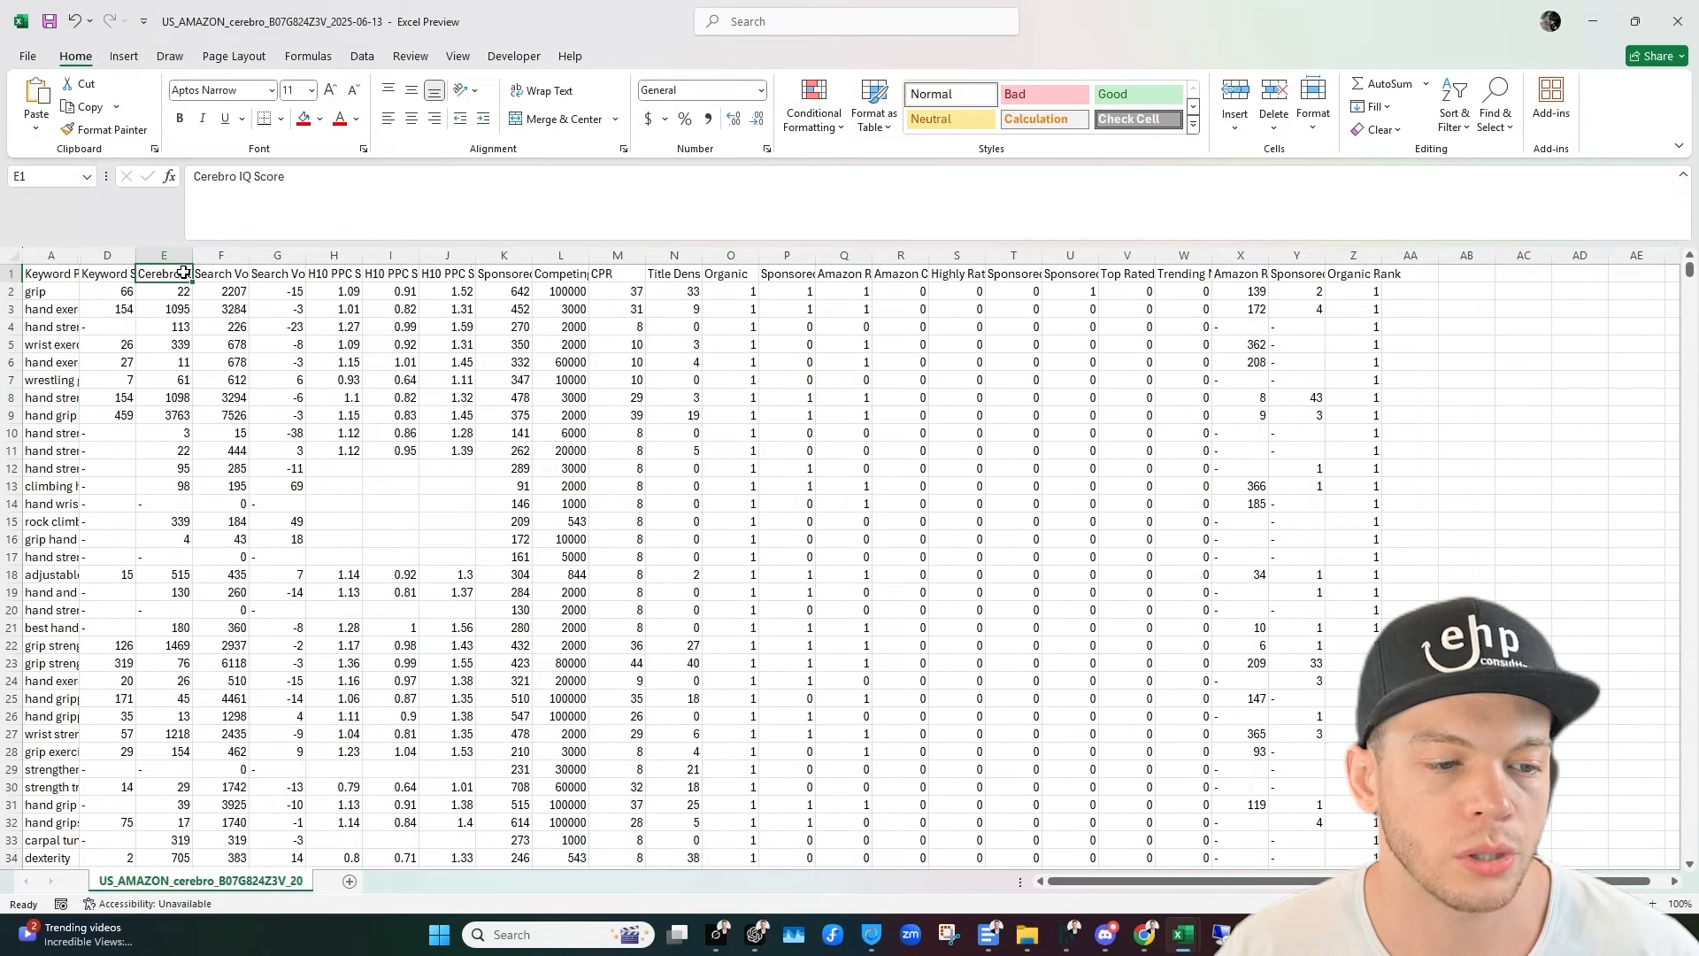
pyautogui.rightClick(168, 256)
pyautogui.click(252, 555)
pyautogui.click(181, 275)
pyautogui.moveTo(221, 256); pyautogui.dragTo(1184, 256)
pyautogui.rightClick(1184, 256)
pyautogui.click(1235, 561)
pyautogui.rightClick(299, 255)
pyautogui.click(347, 562)
# Widen the remaining keyword report columns so that their headings and keyword phrases fit.
pyautogui.doubleClick(249, 255)
pyautogui.moveTo(190, 256); pyautogui.dragTo(288, 256)
pyautogui.click(129, 256)
pyautogui.moveTo(134, 255); pyautogui.dragTo(242, 256)
pyautogui.doubleClick(78, 256)
# Add filters to the header row from Keyword Phrase through Sponsored Rank.
pyautogui.moveTo(107, 274); pyautogui.dragTo(648, 274)
pyautogui.click(1454, 115)
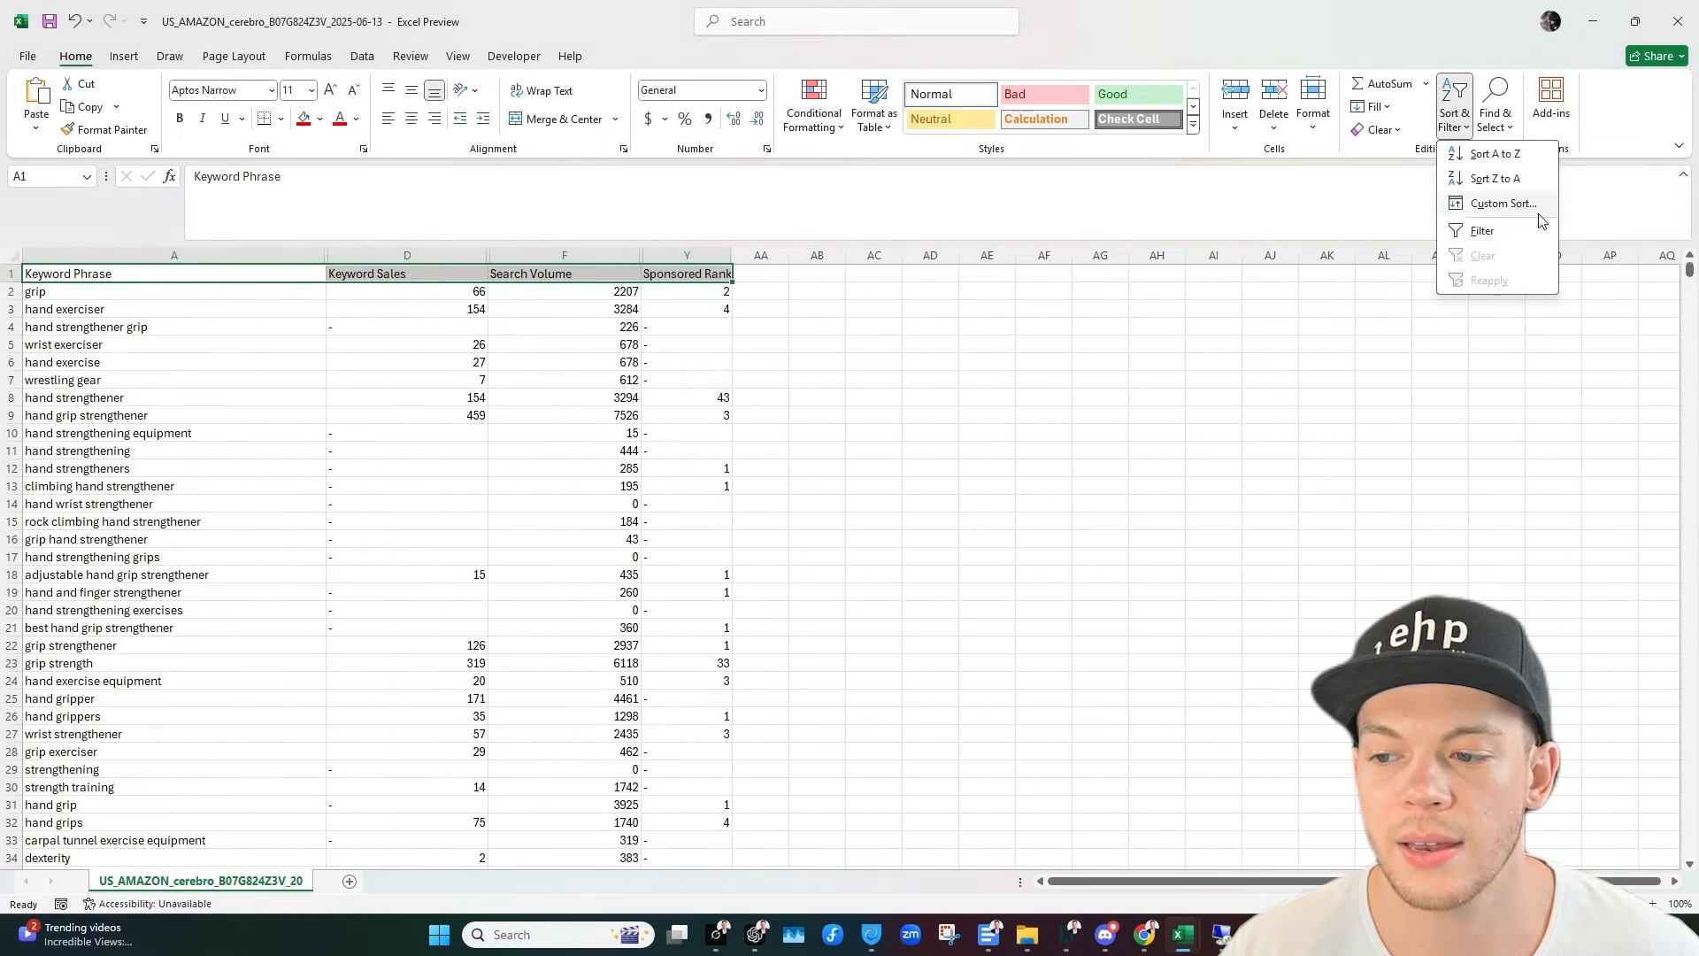
pyautogui.click(1531, 232)
pyautogui.click(695, 272)
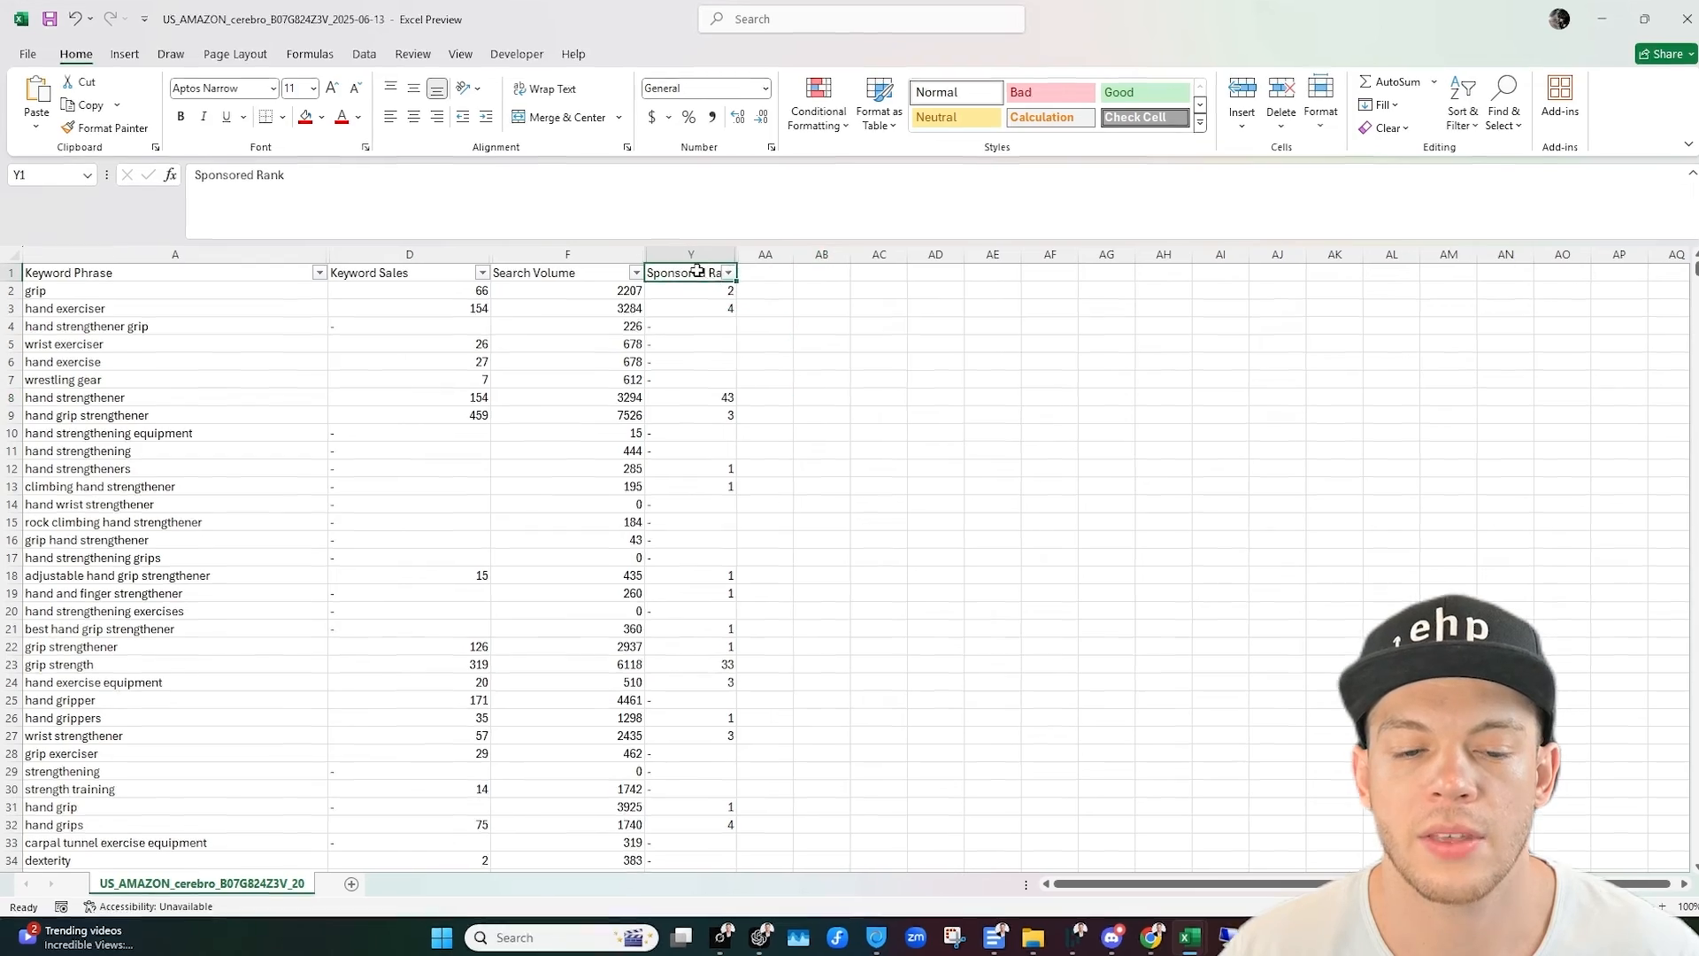
# Filter the Sponsored Rank column to show only ranks 1 through 10.
pyautogui.click(728, 272)
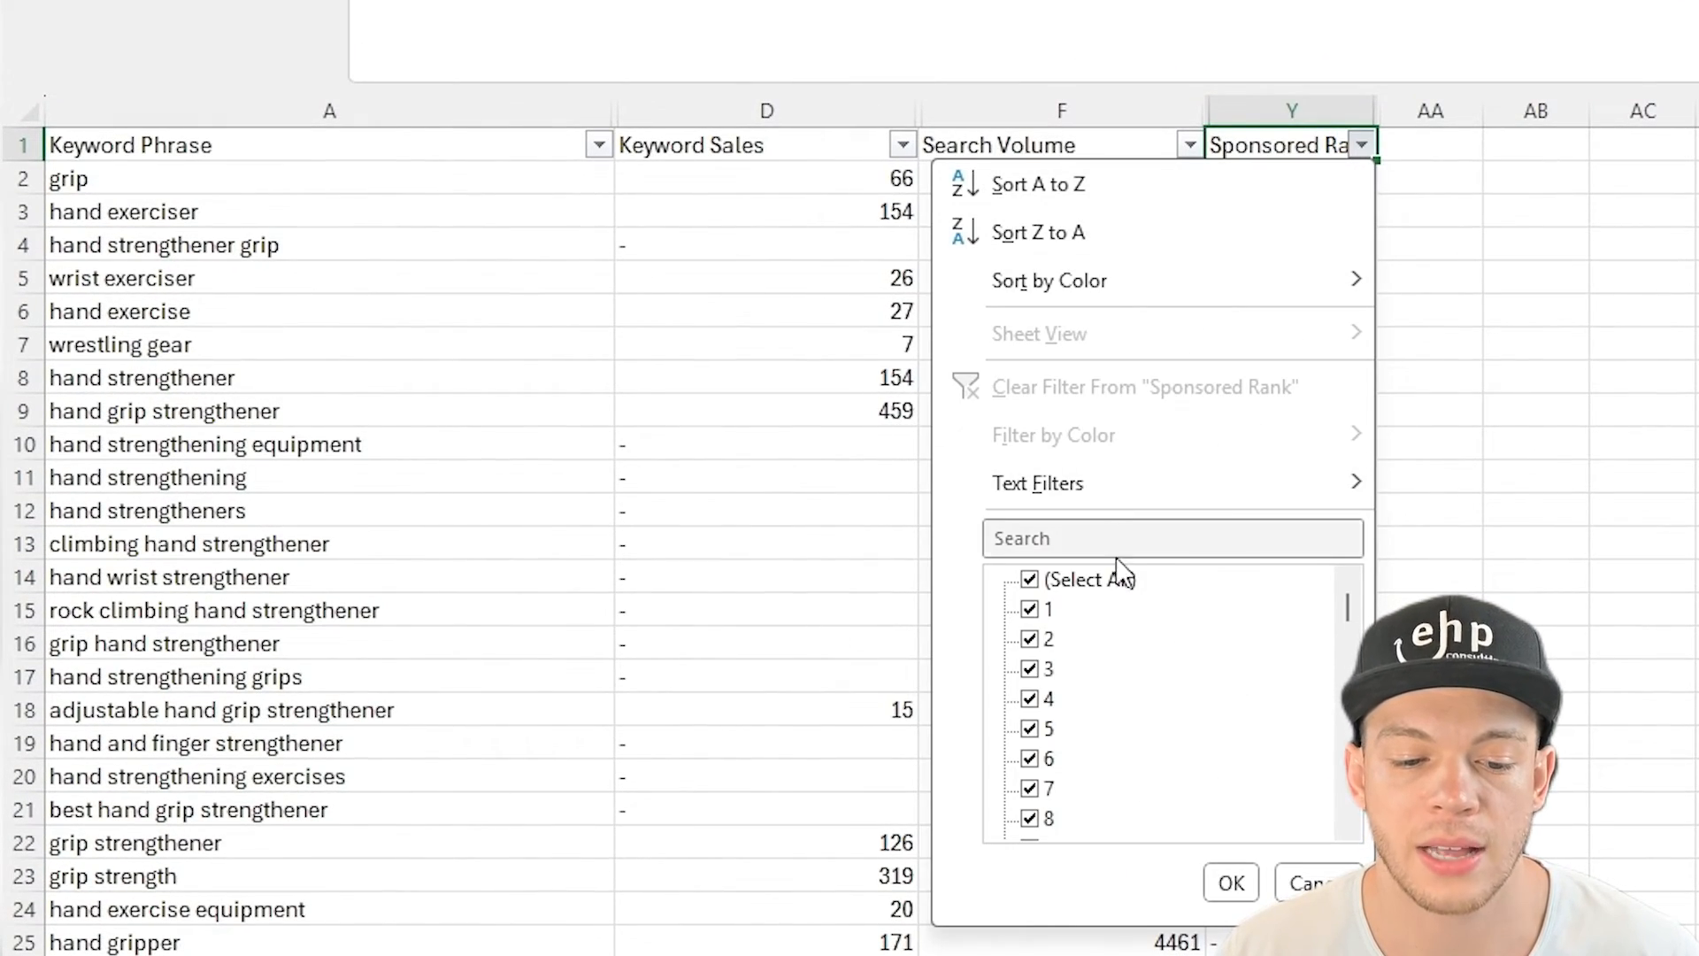
pyautogui.click(1073, 586)
pyautogui.click(1071, 586)
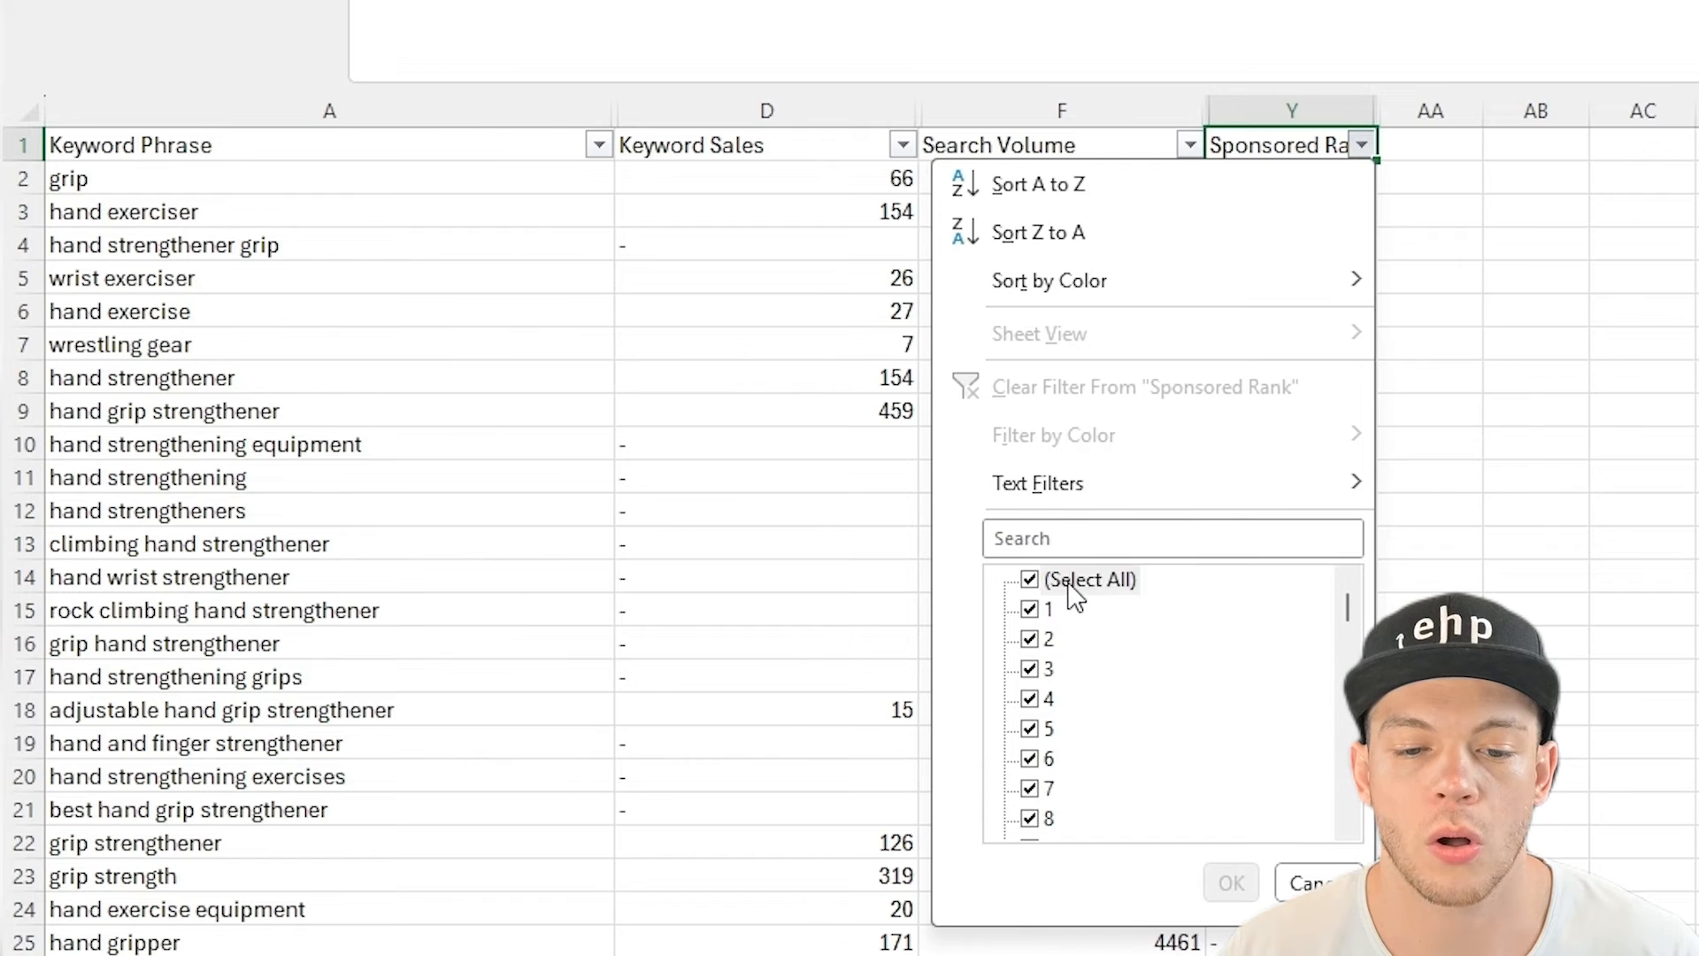
pyautogui.click(1066, 588)
pyautogui.click(1032, 610)
pyautogui.click(1032, 639)
pyautogui.click(1034, 670)
pyautogui.click(1031, 699)
pyautogui.click(1031, 729)
pyautogui.click(1031, 759)
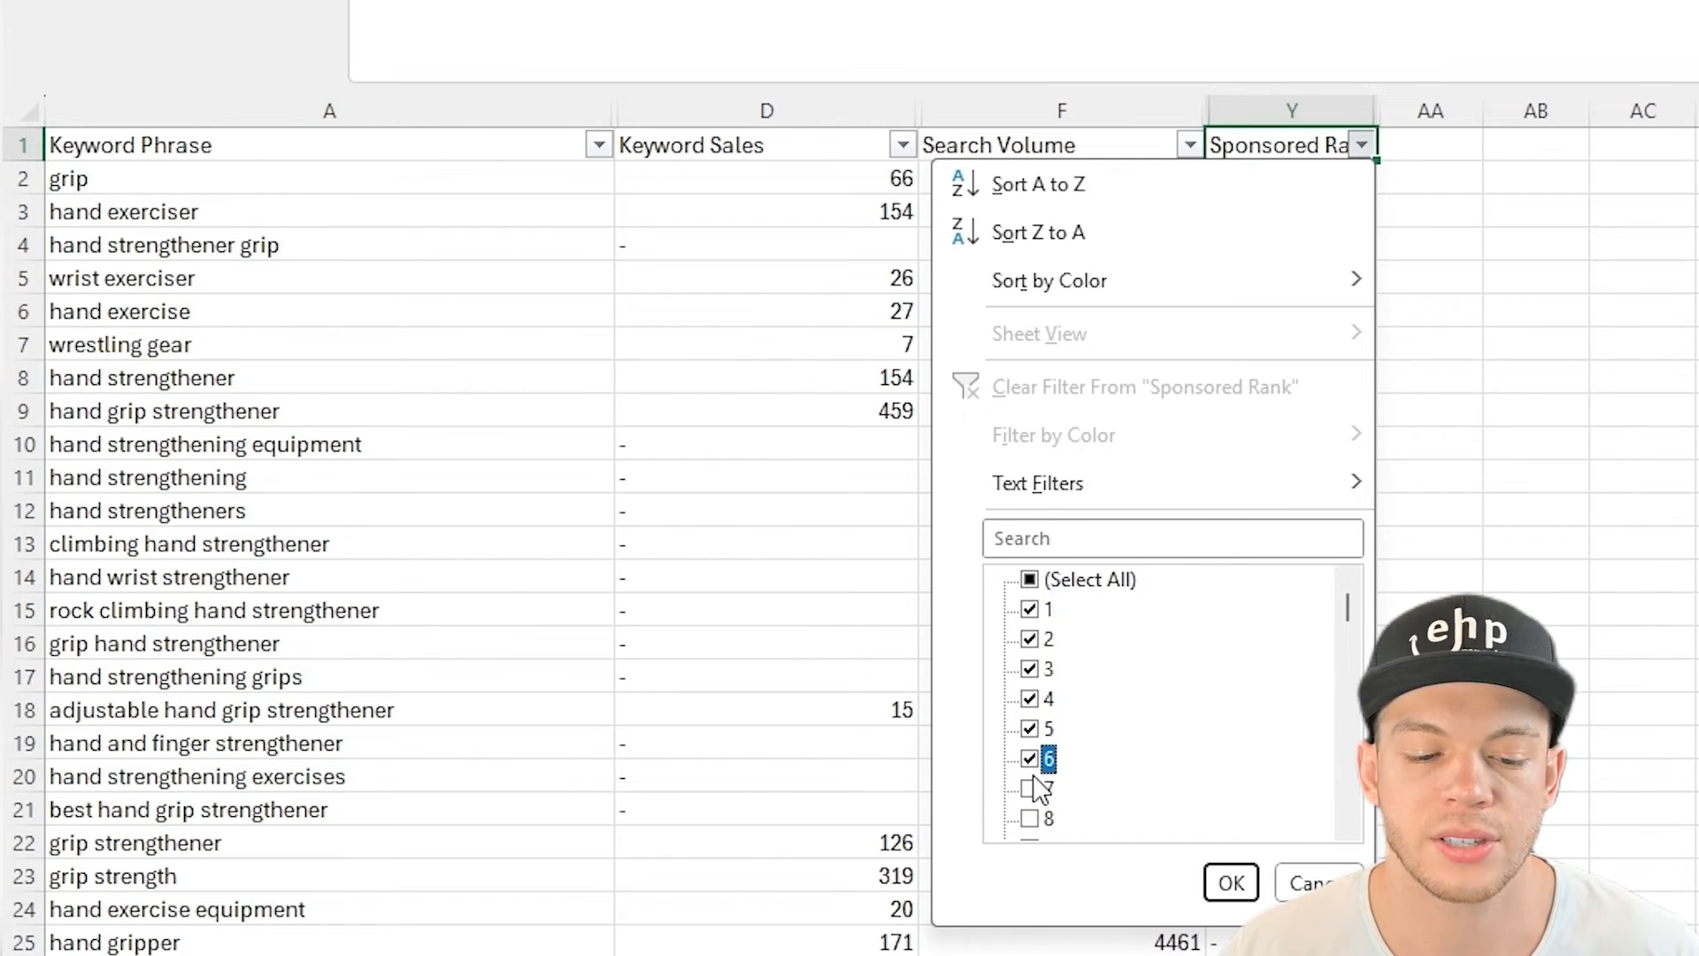
pyautogui.click(1031, 789)
pyautogui.click(1031, 818)
pyautogui.scroll(-2, 1052, 776)
pyautogui.click(1029, 669)
pyautogui.click(1029, 699)
pyautogui.click(1231, 882)
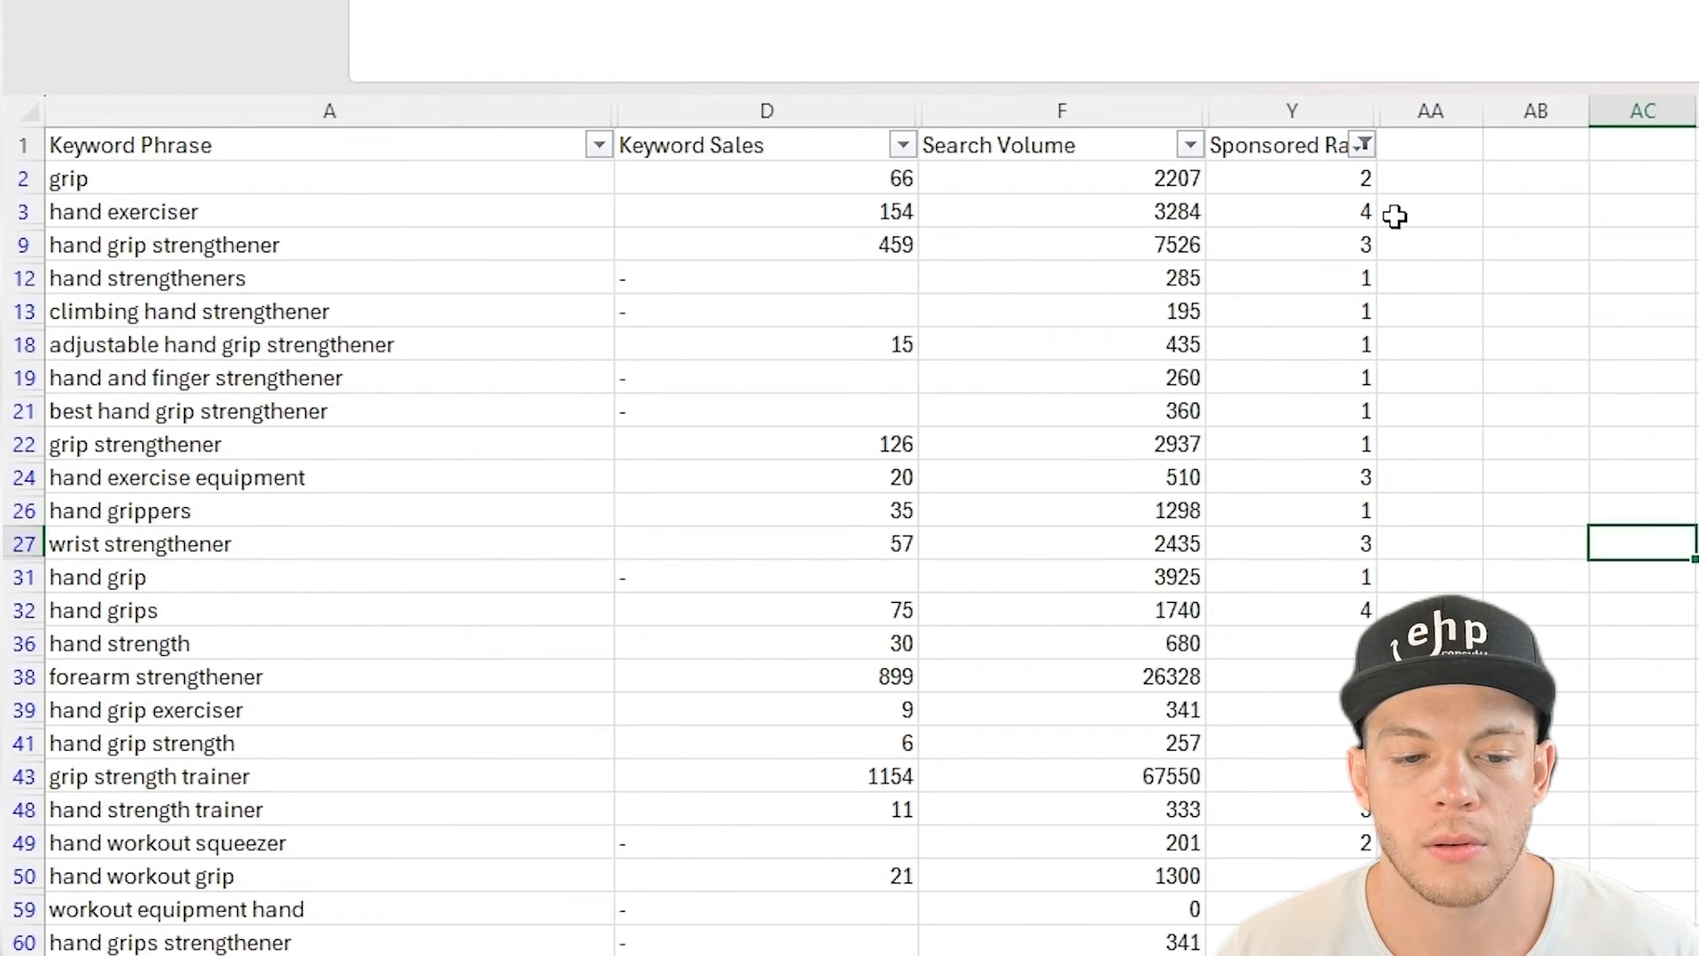
# Review the filtered ranks and fill the Sponsored Rank cell of "hand grip strengthener" yellow.
pyautogui.moveTo(1350, 170); pyautogui.dragTo(1310, 710)
pyautogui.click(1292, 544)
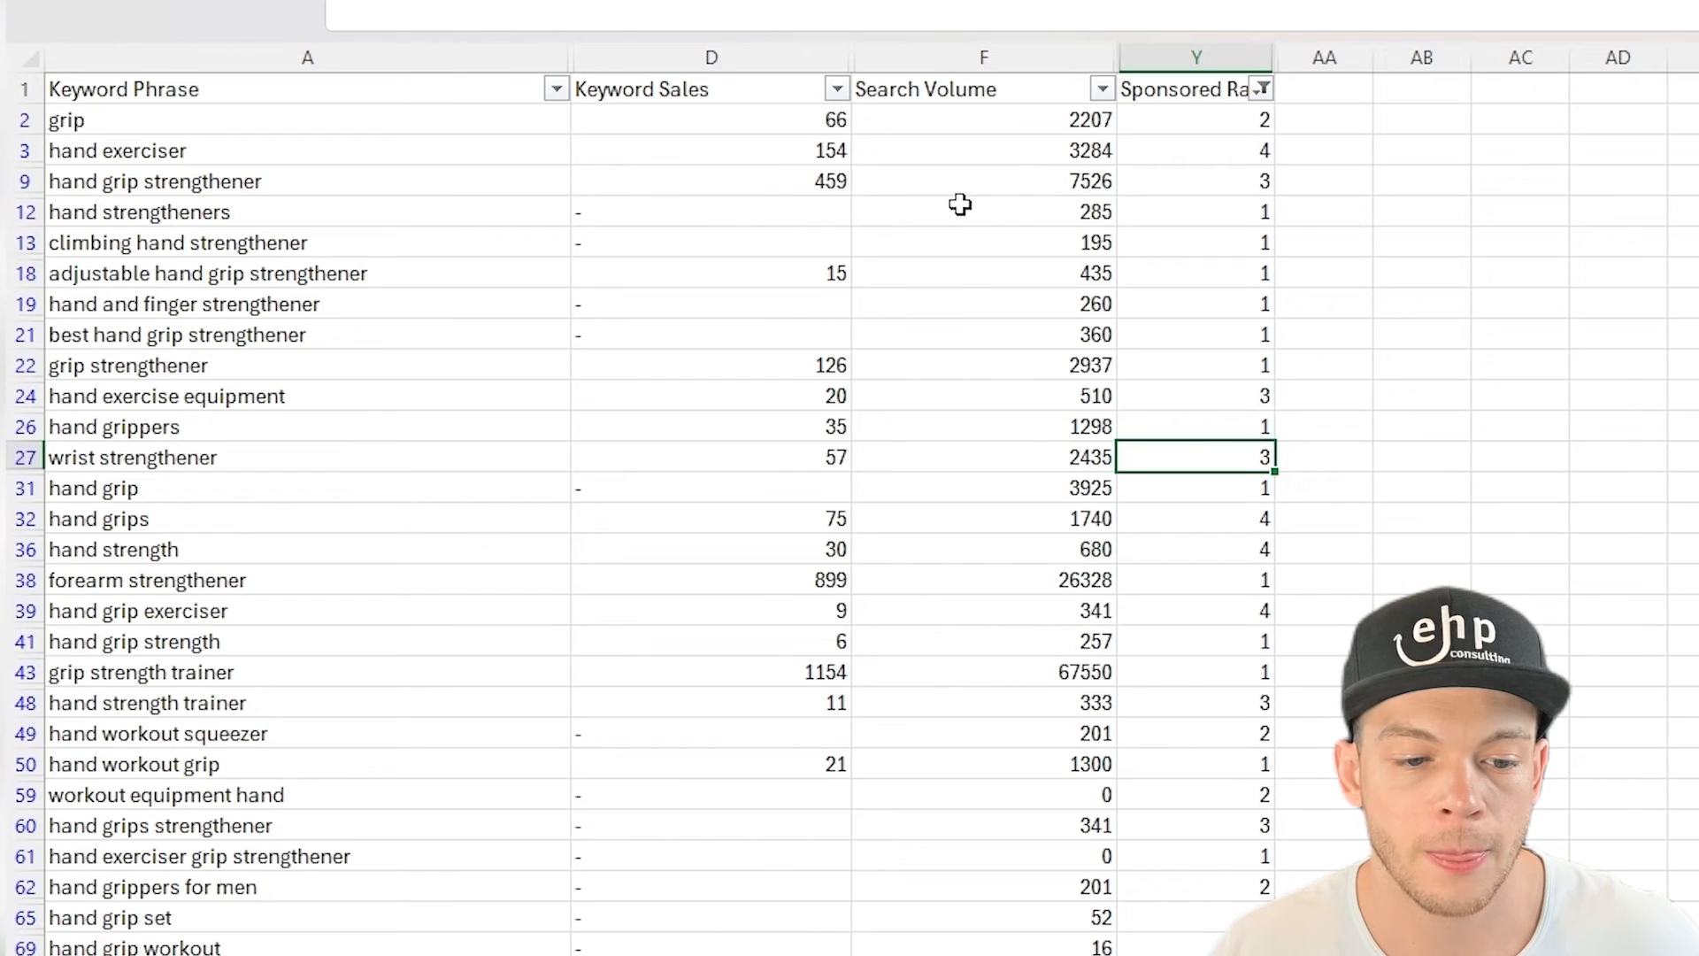
pyautogui.click(232, 183)
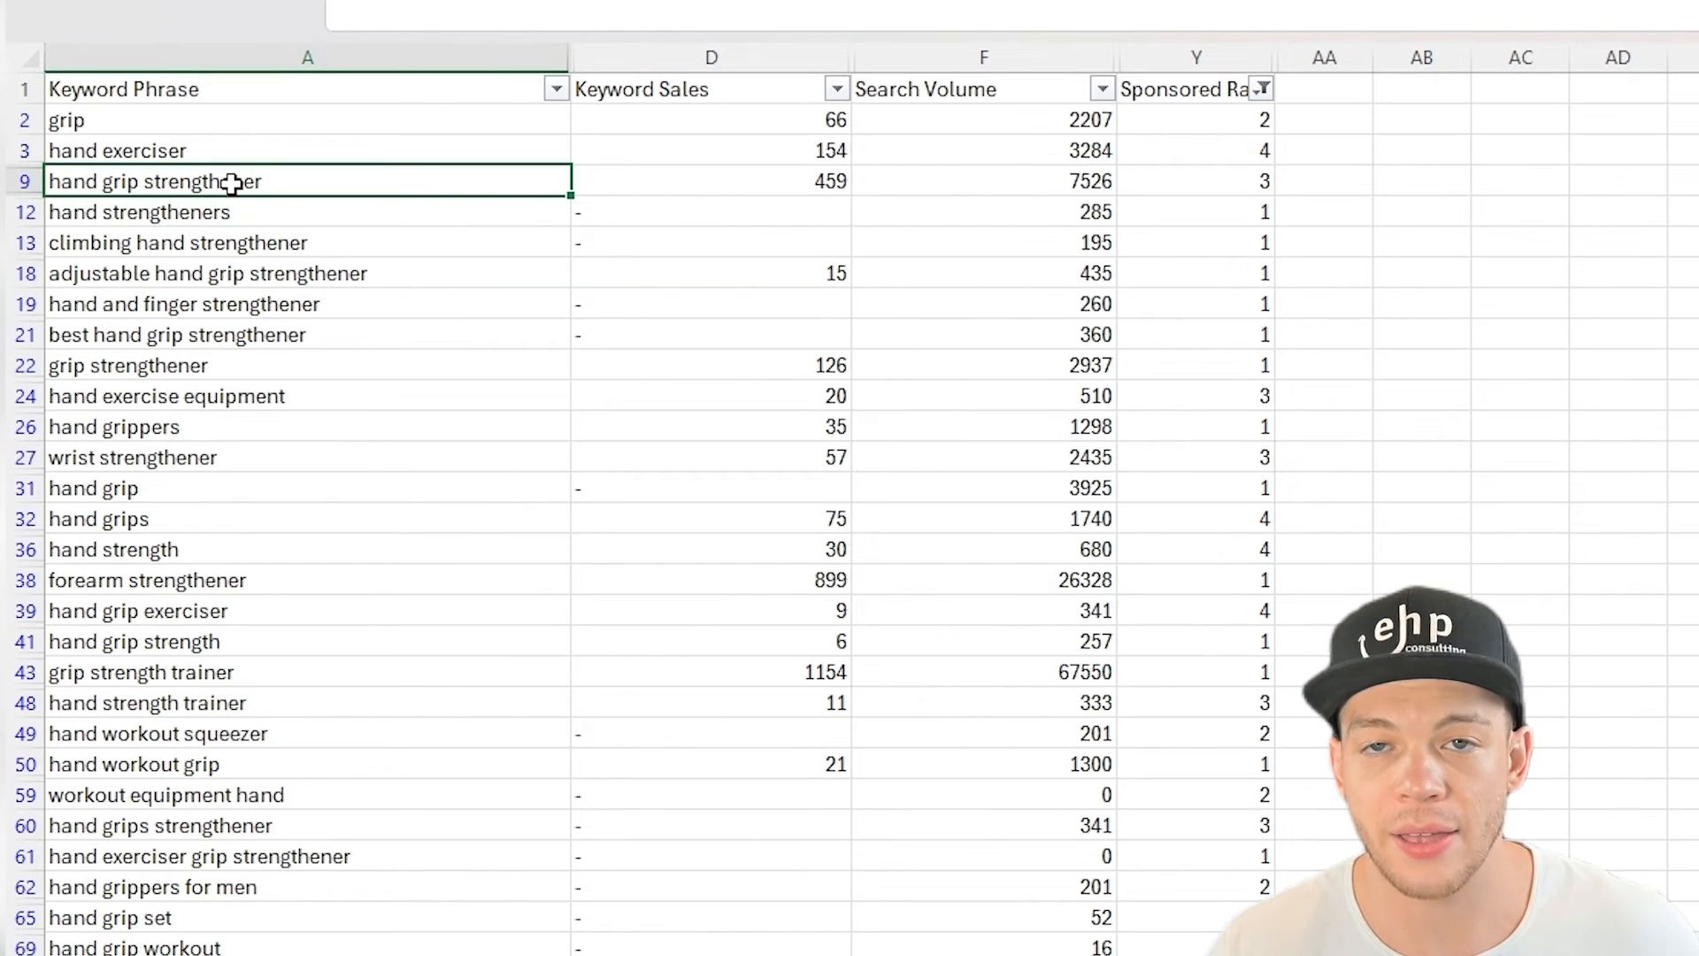
pyautogui.press('Right')
pyautogui.press('Right')
pyautogui.press('Right')
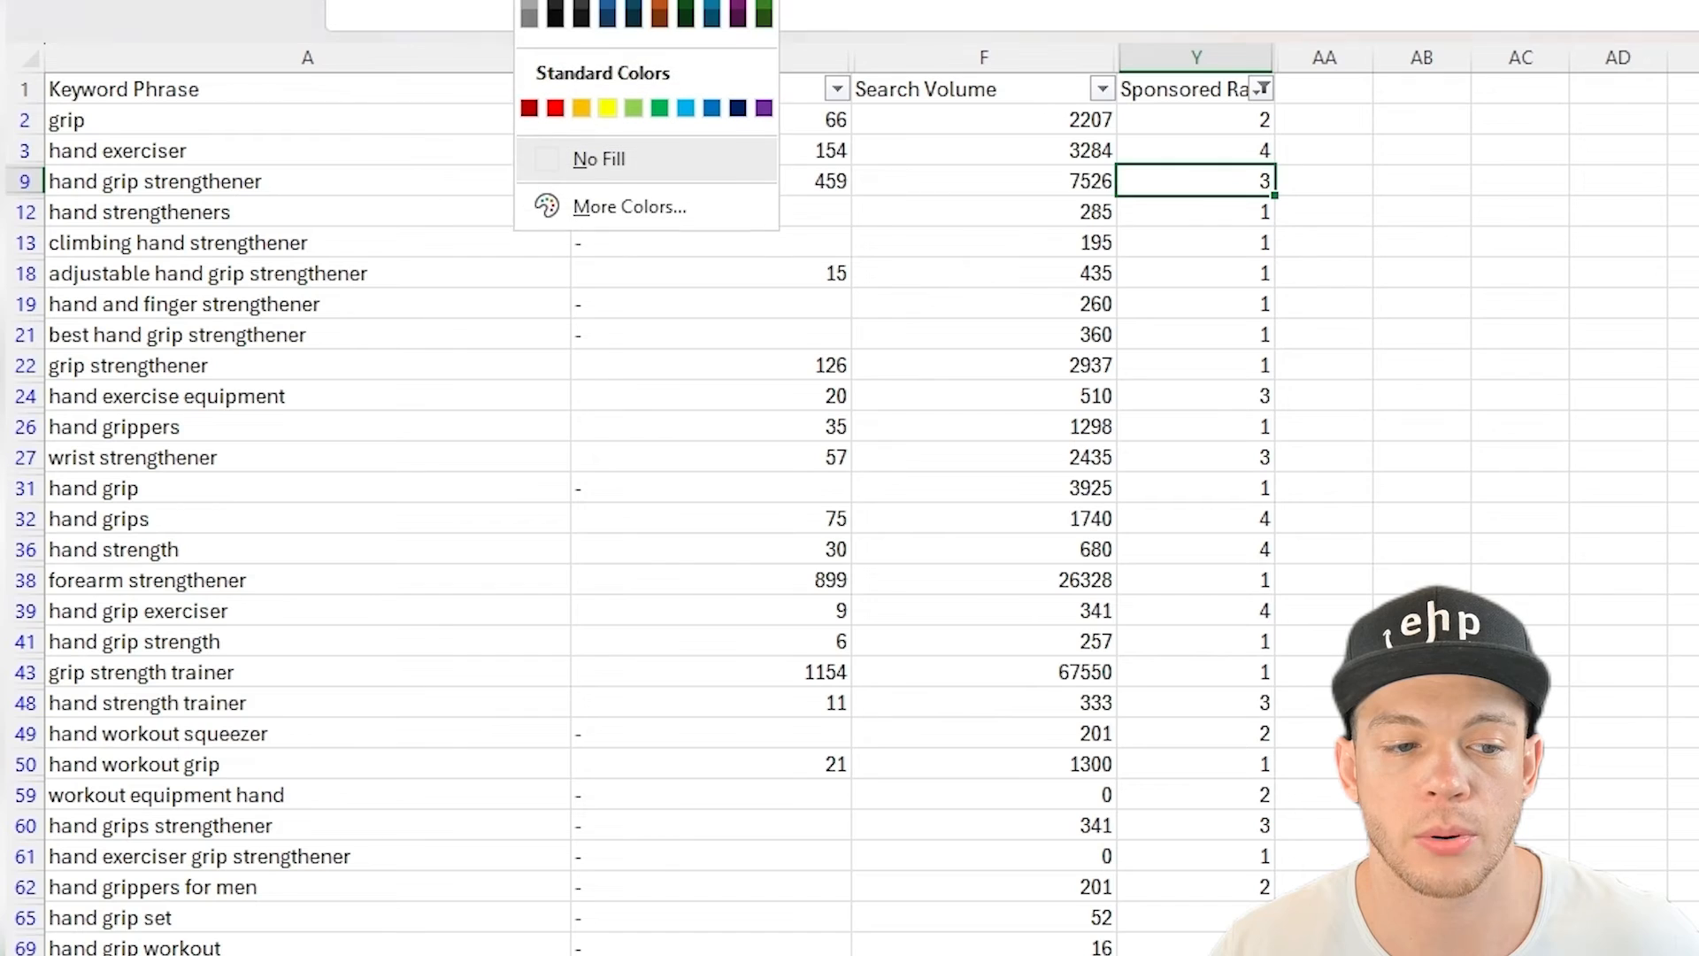
pyautogui.click(601, 106)
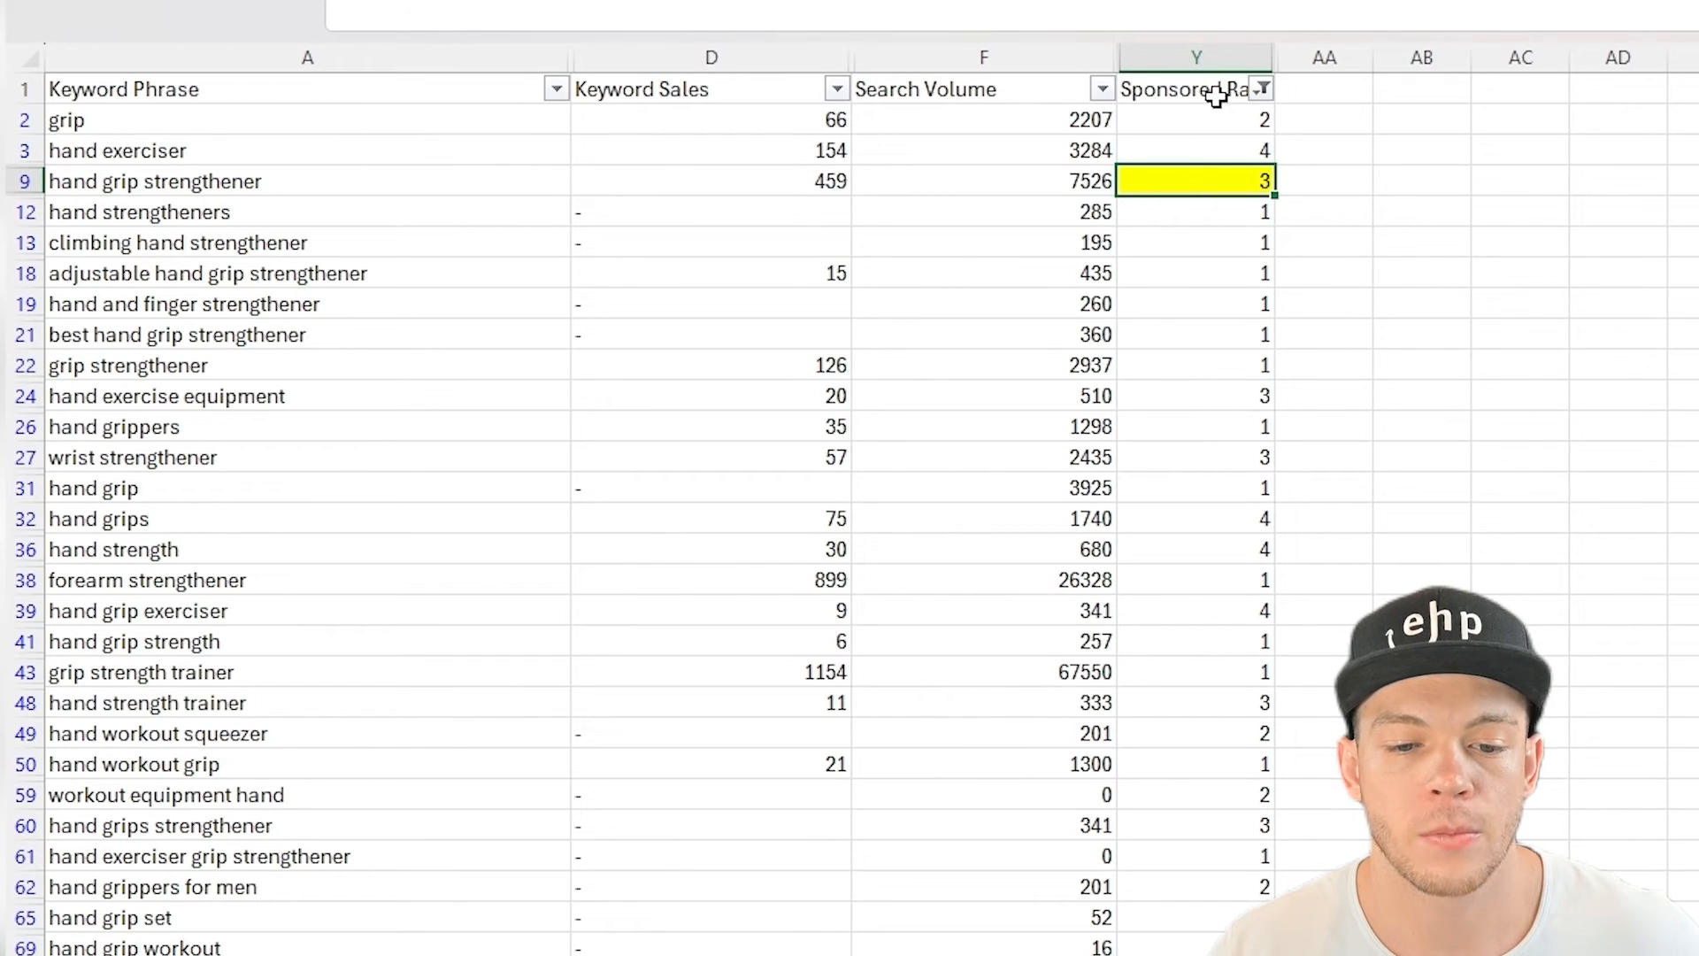
# Apply the same yellow fill to the Keyword Sales and Keyword Phrase cells of "hand grip strengthener".
pyautogui.click(984, 181)
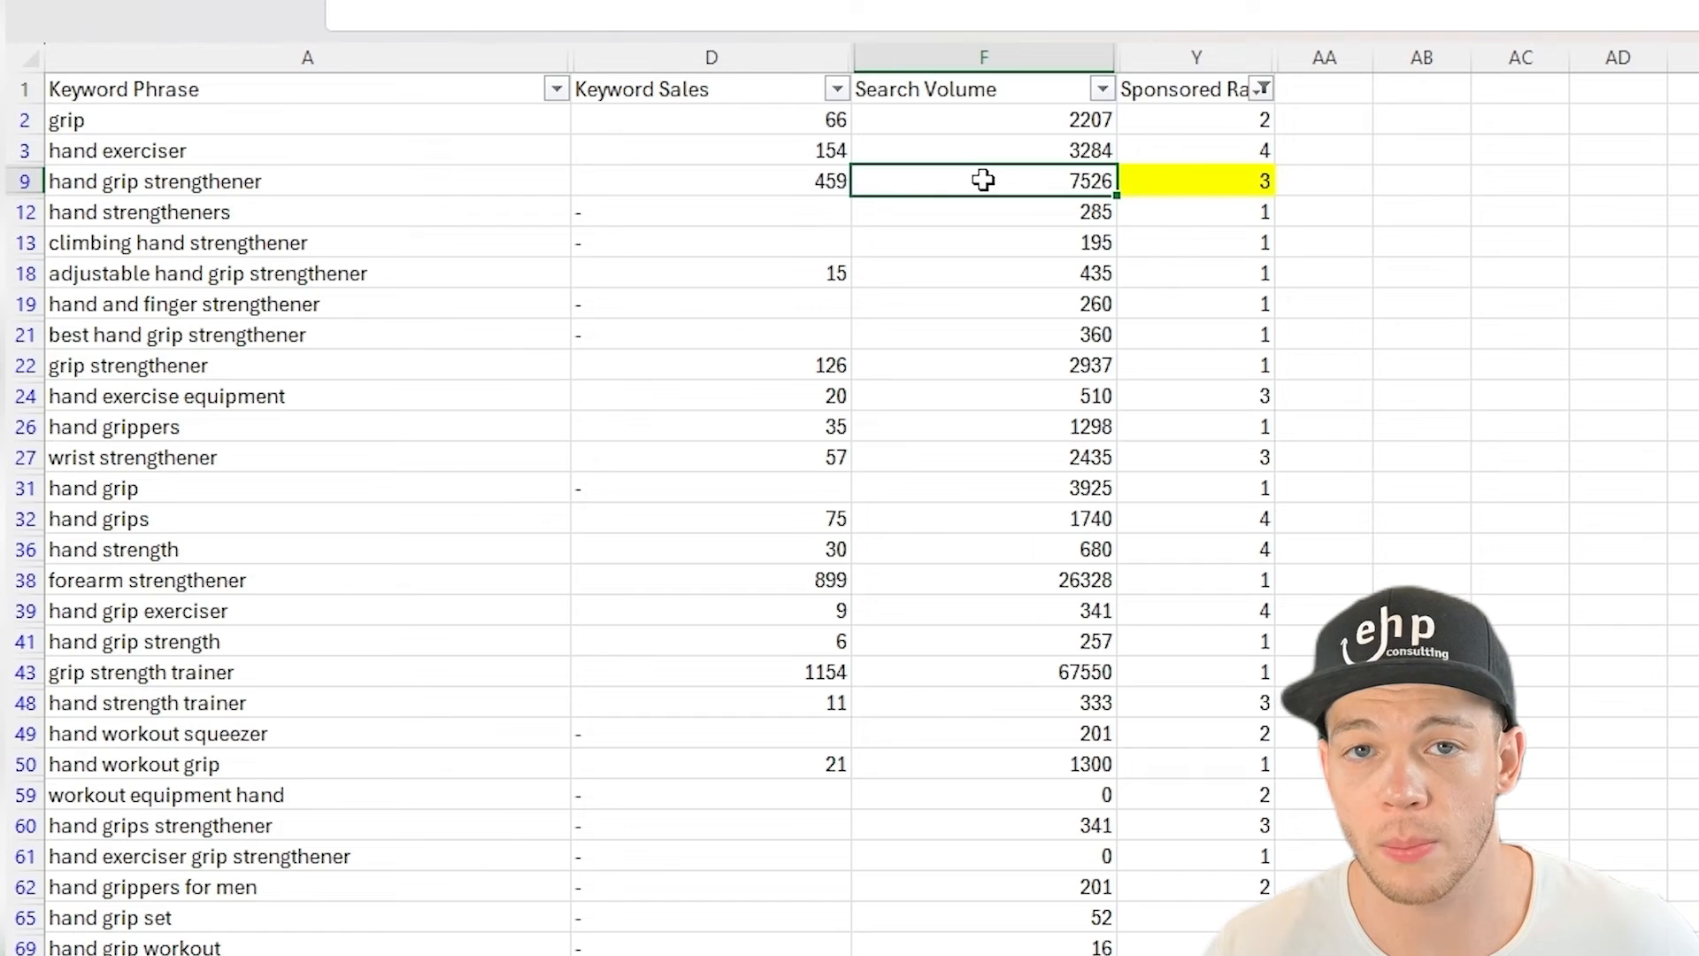
pyautogui.click(813, 180)
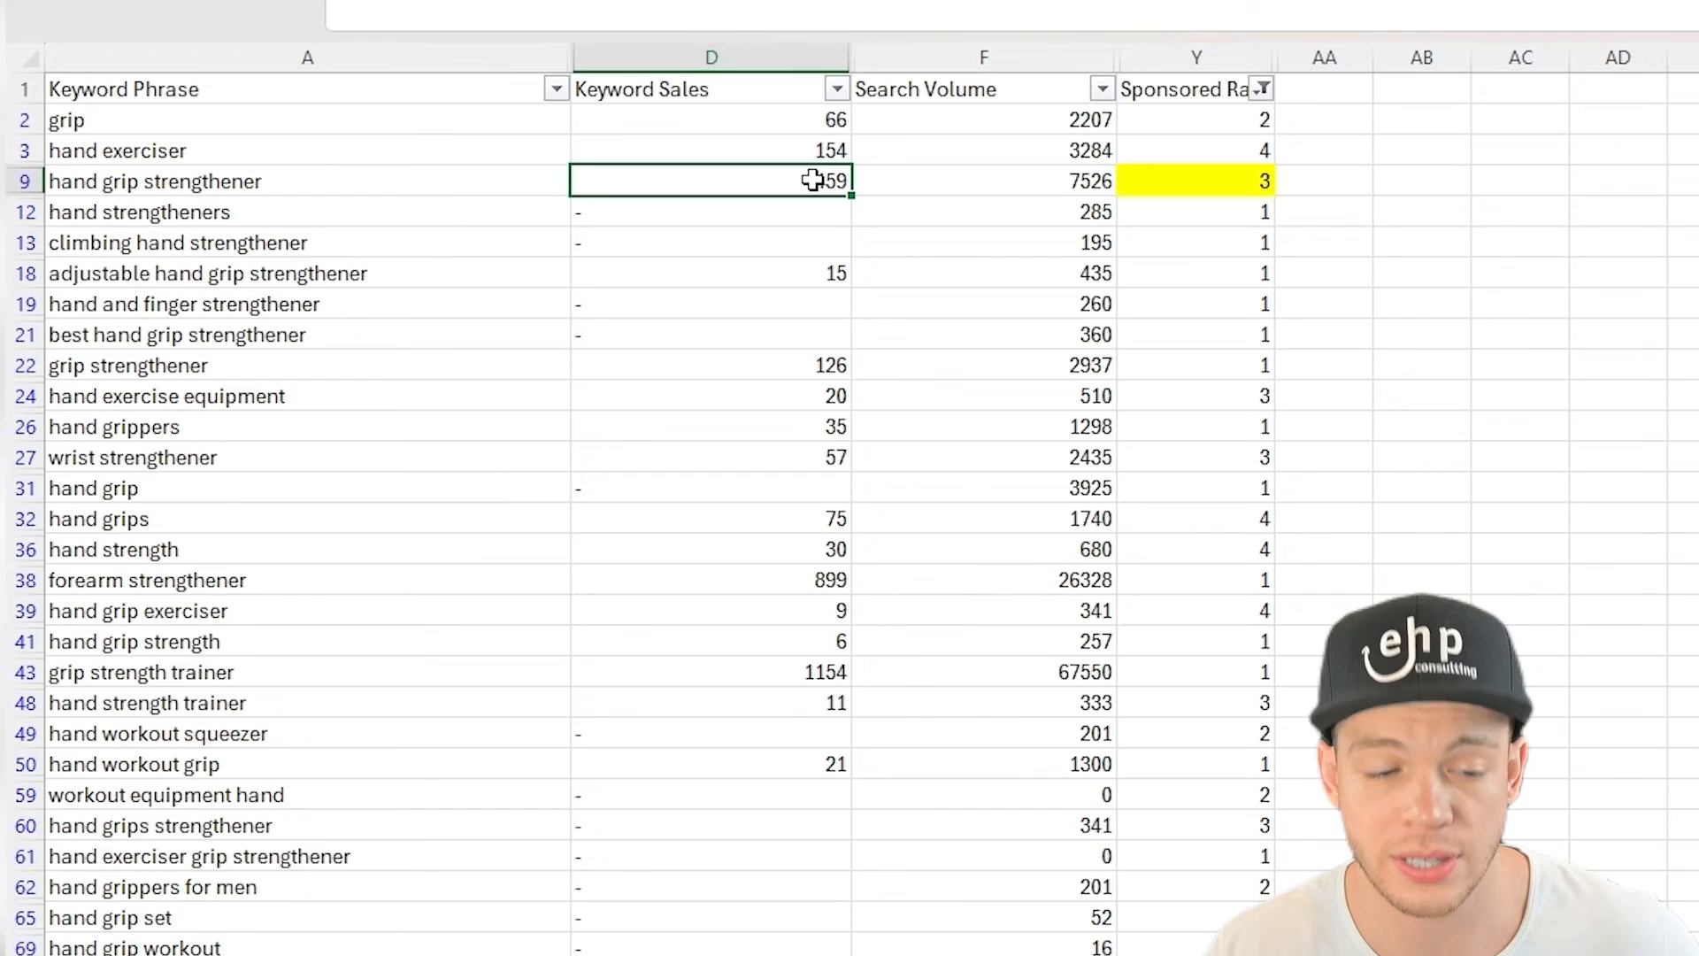
pyautogui.press('F4')
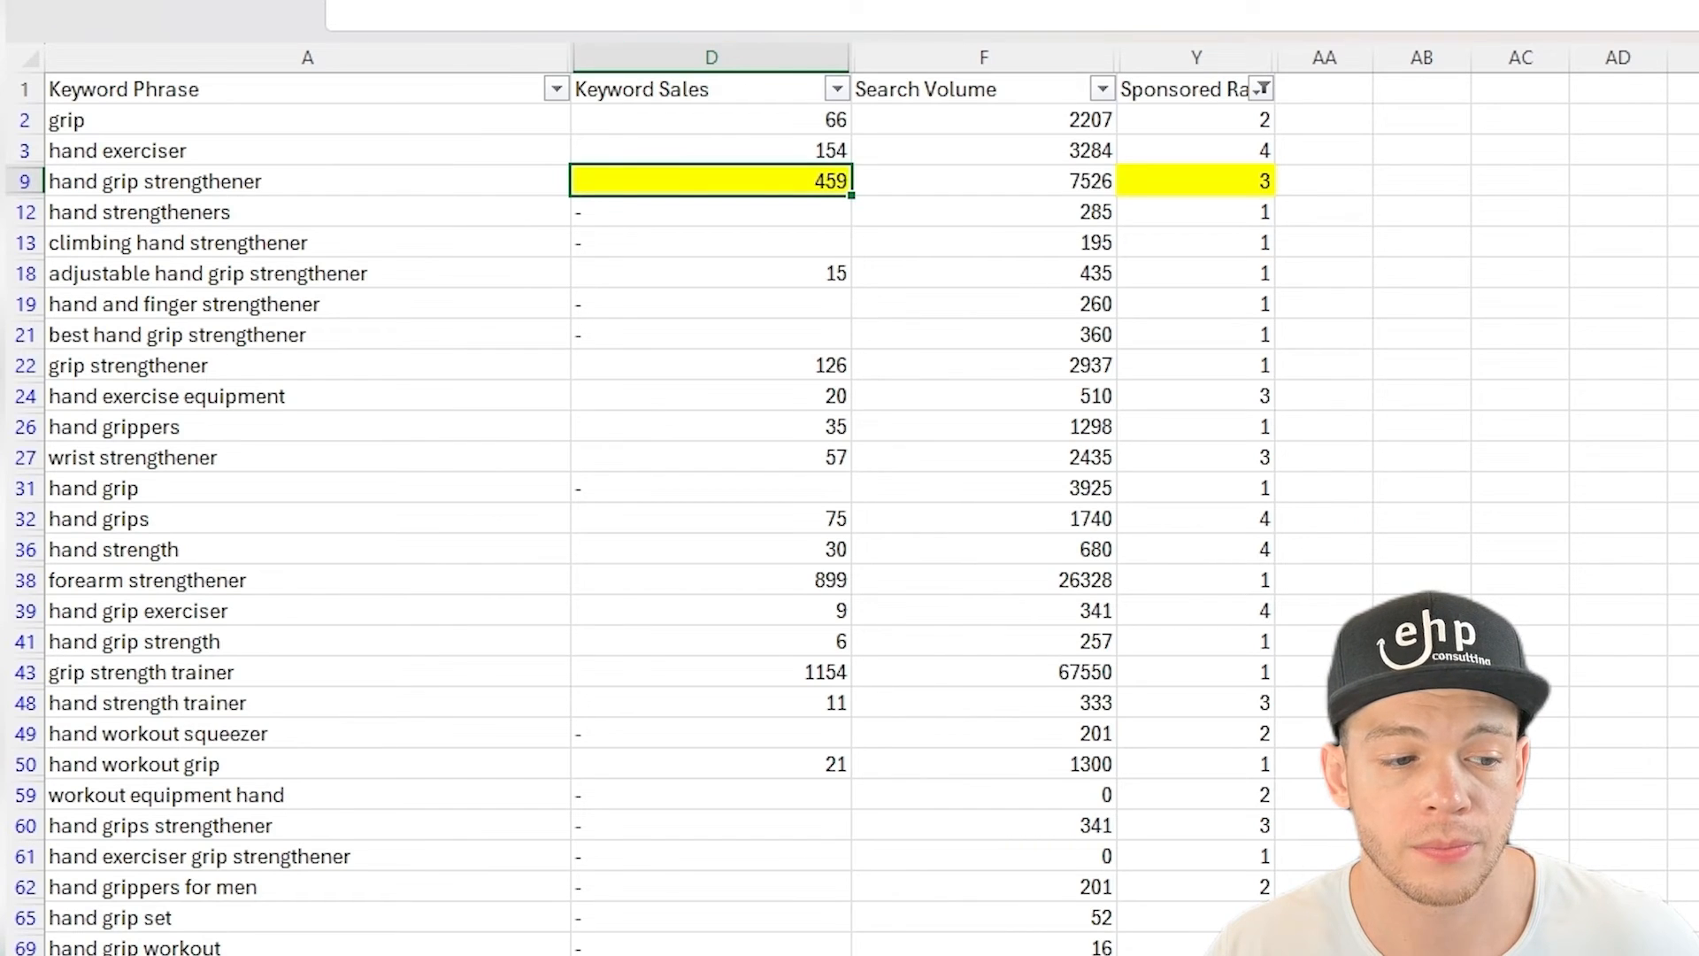
pyautogui.click(257, 179)
pyautogui.press('F4')
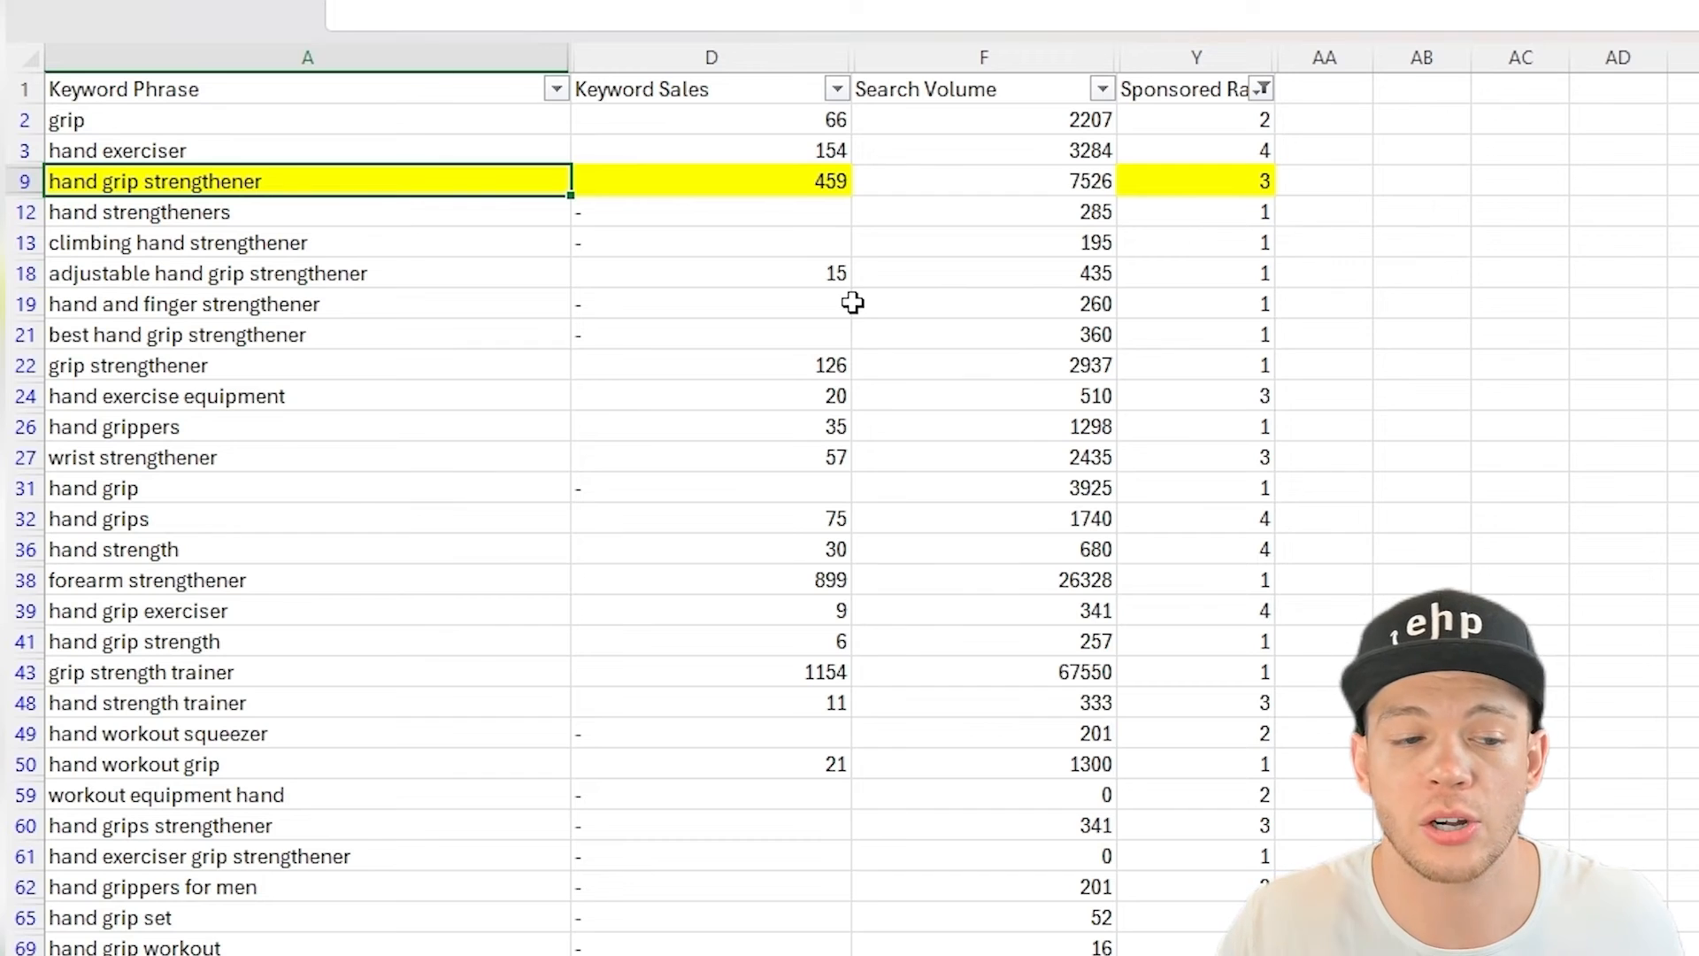
# Replace all keywords in the Amazon campaign's keyword targeting with "hand grip strengthener" copied from the spreadsheet, using exact match and the suggested bid.
pyautogui.hotkey('ctrl', 'c')
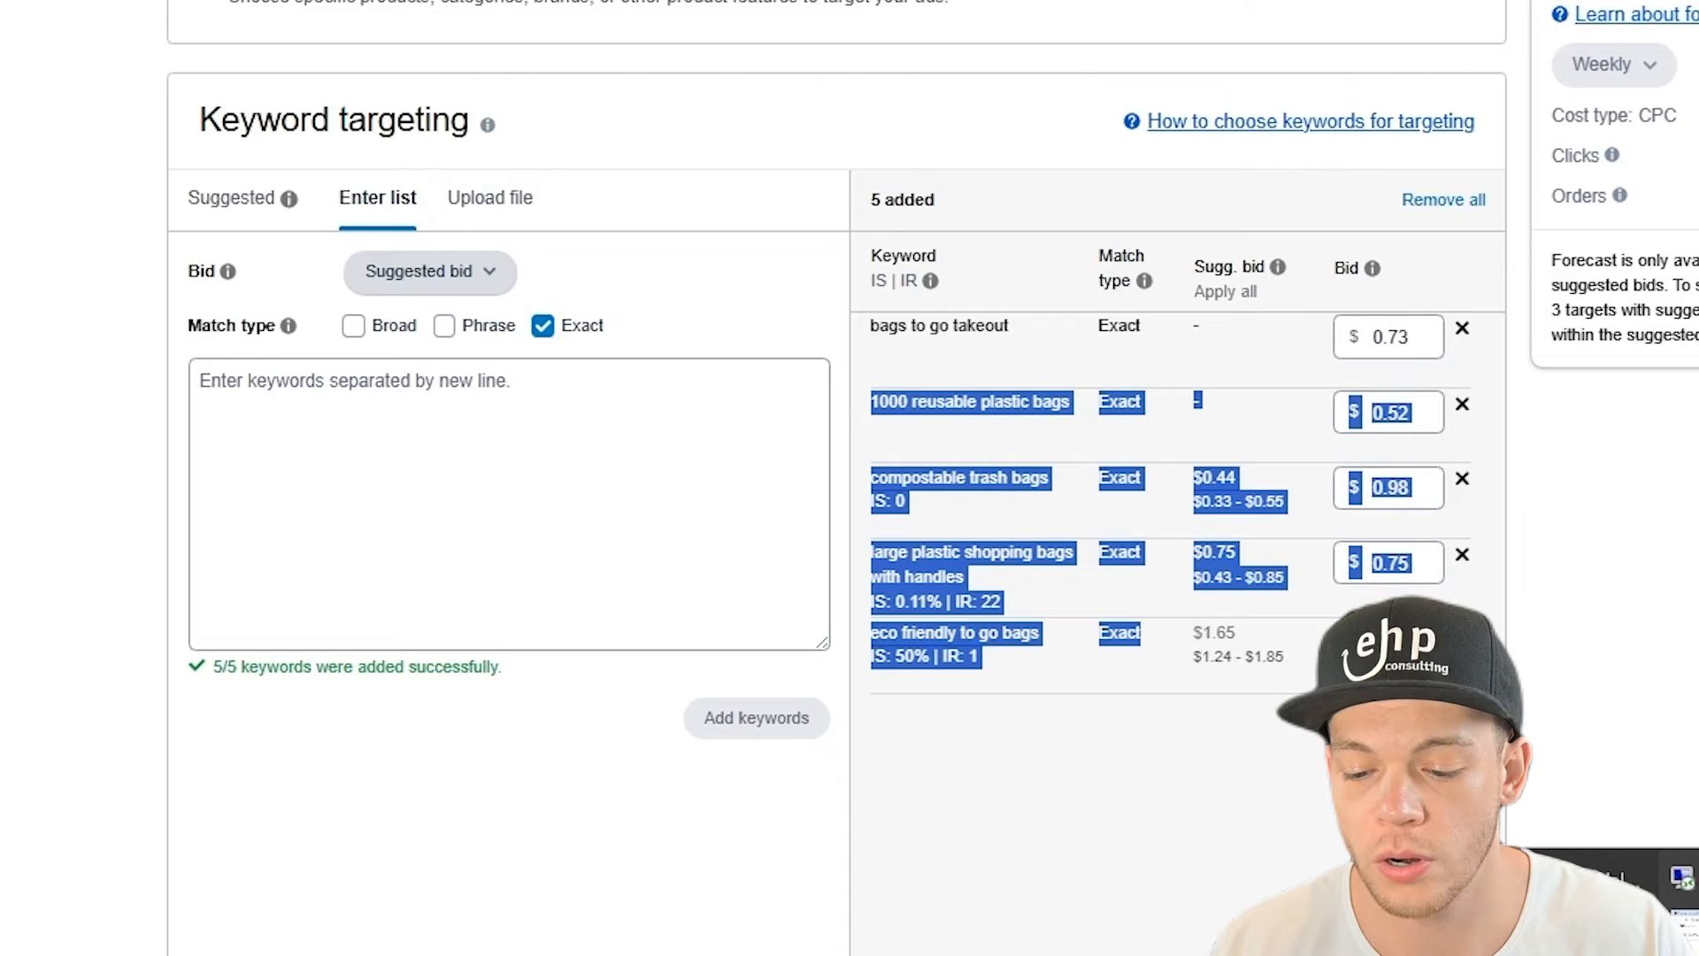
pyautogui.click(583, 462)
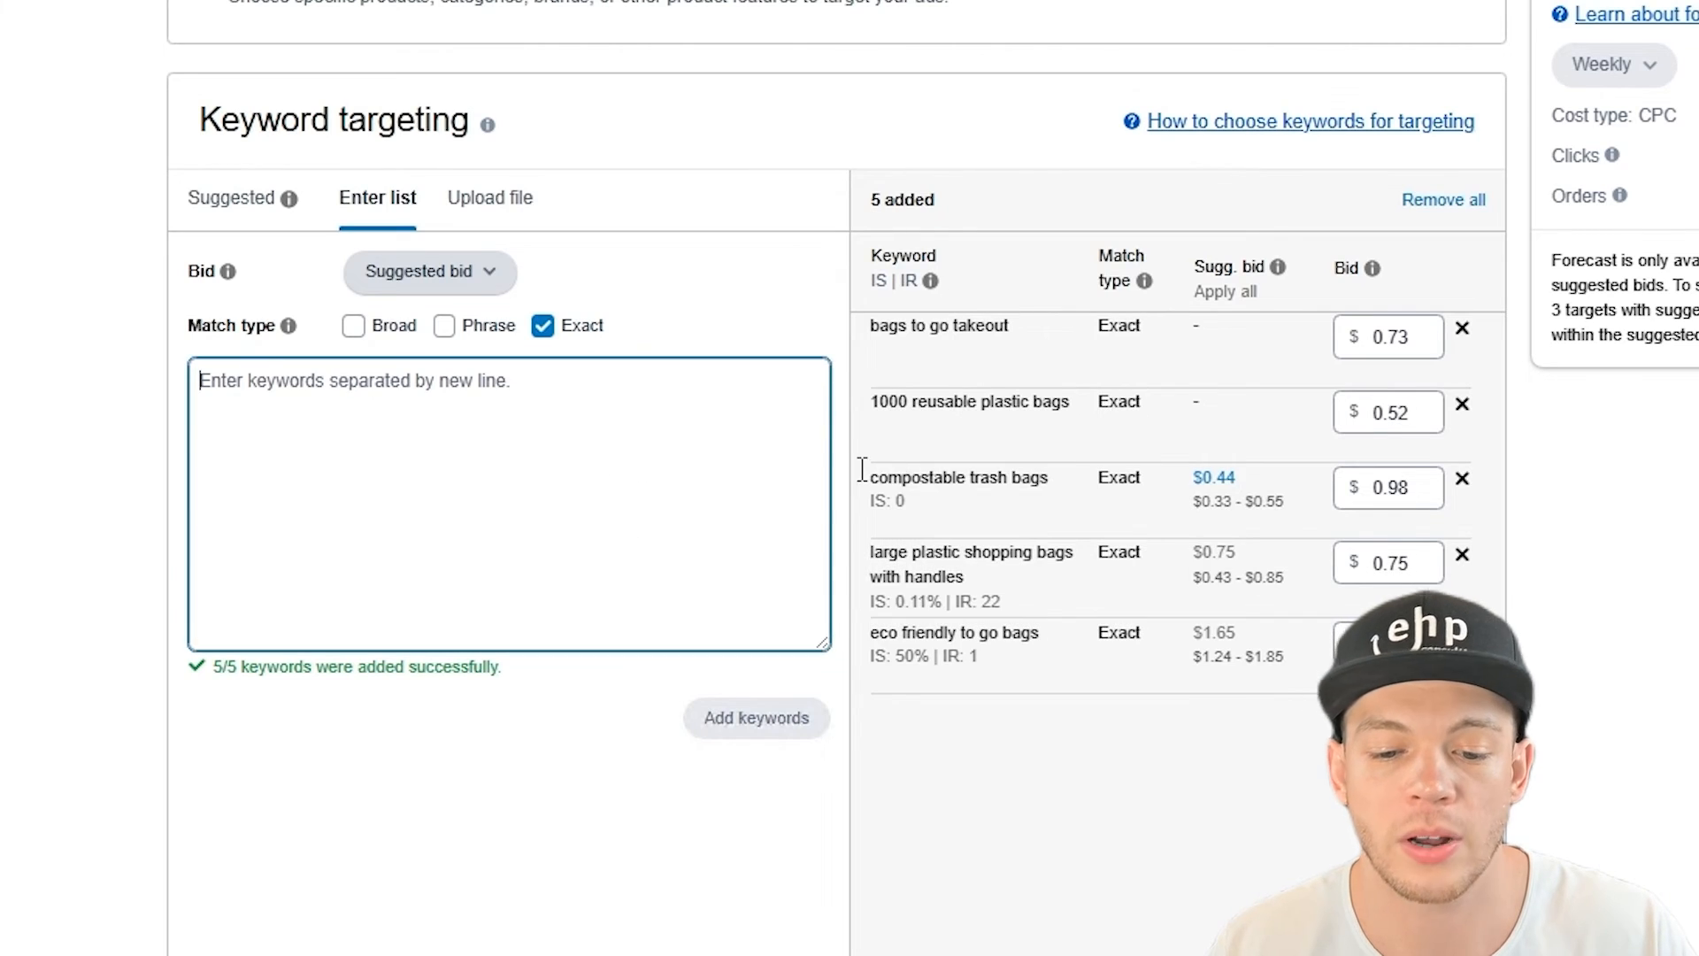
pyautogui.click(1445, 200)
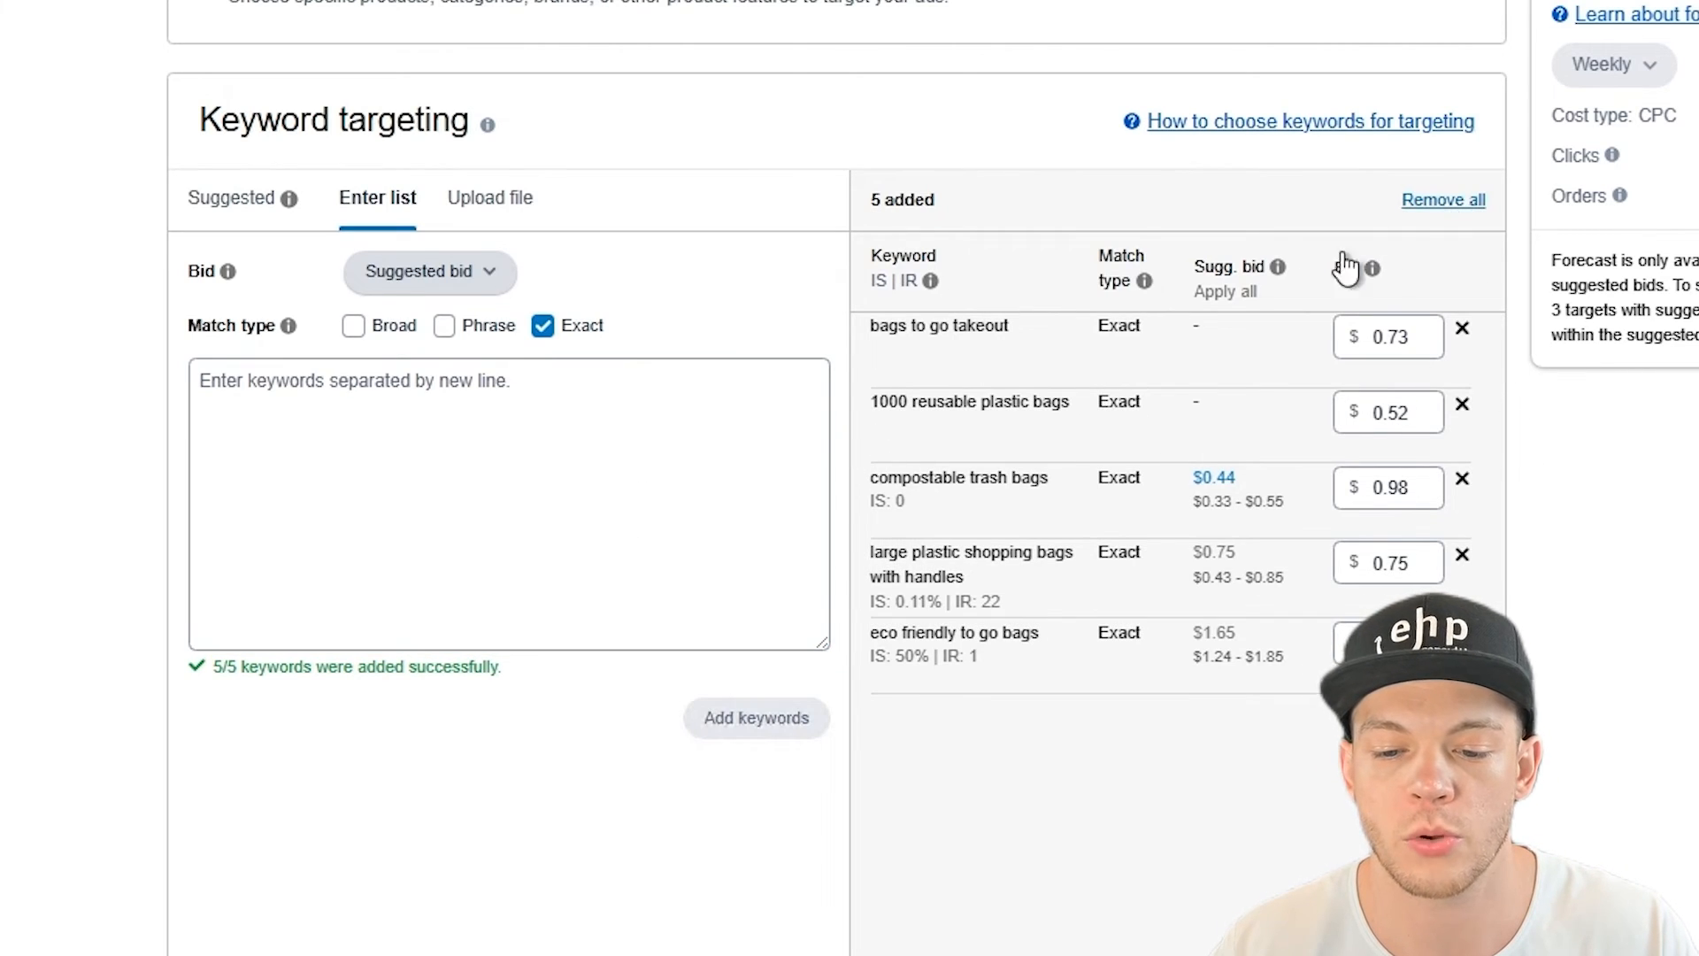
pyautogui.click(523, 372)
pyautogui.hotkey('ctrl', 'v')
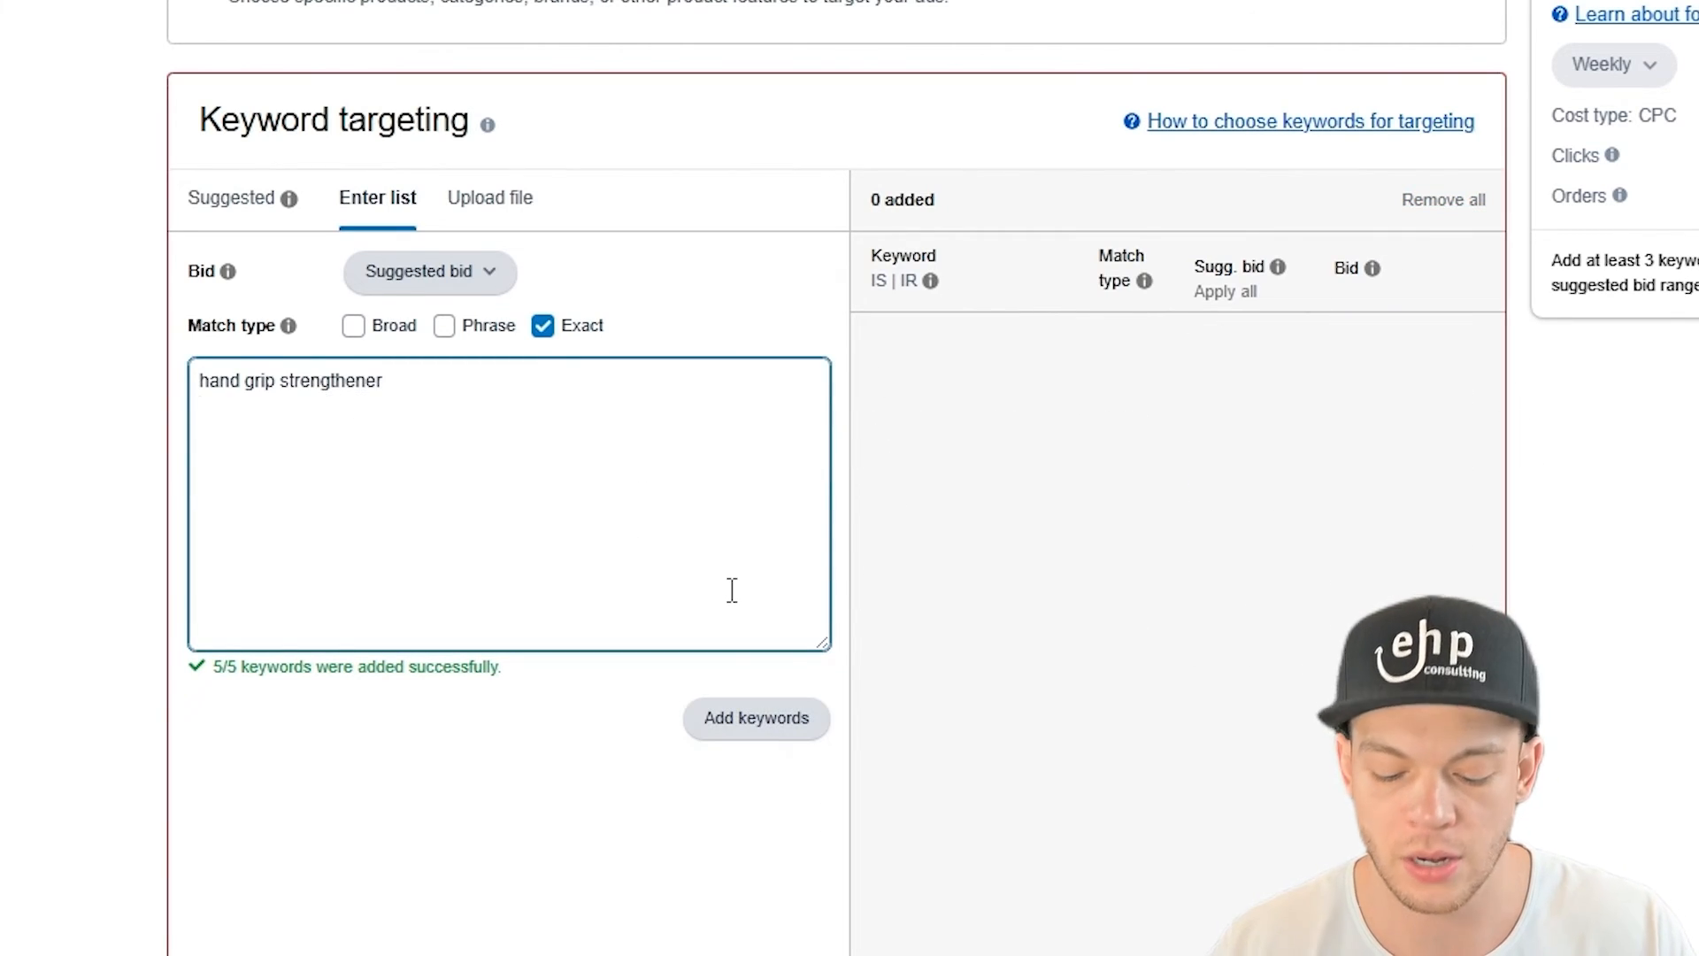
pyautogui.click(810, 717)
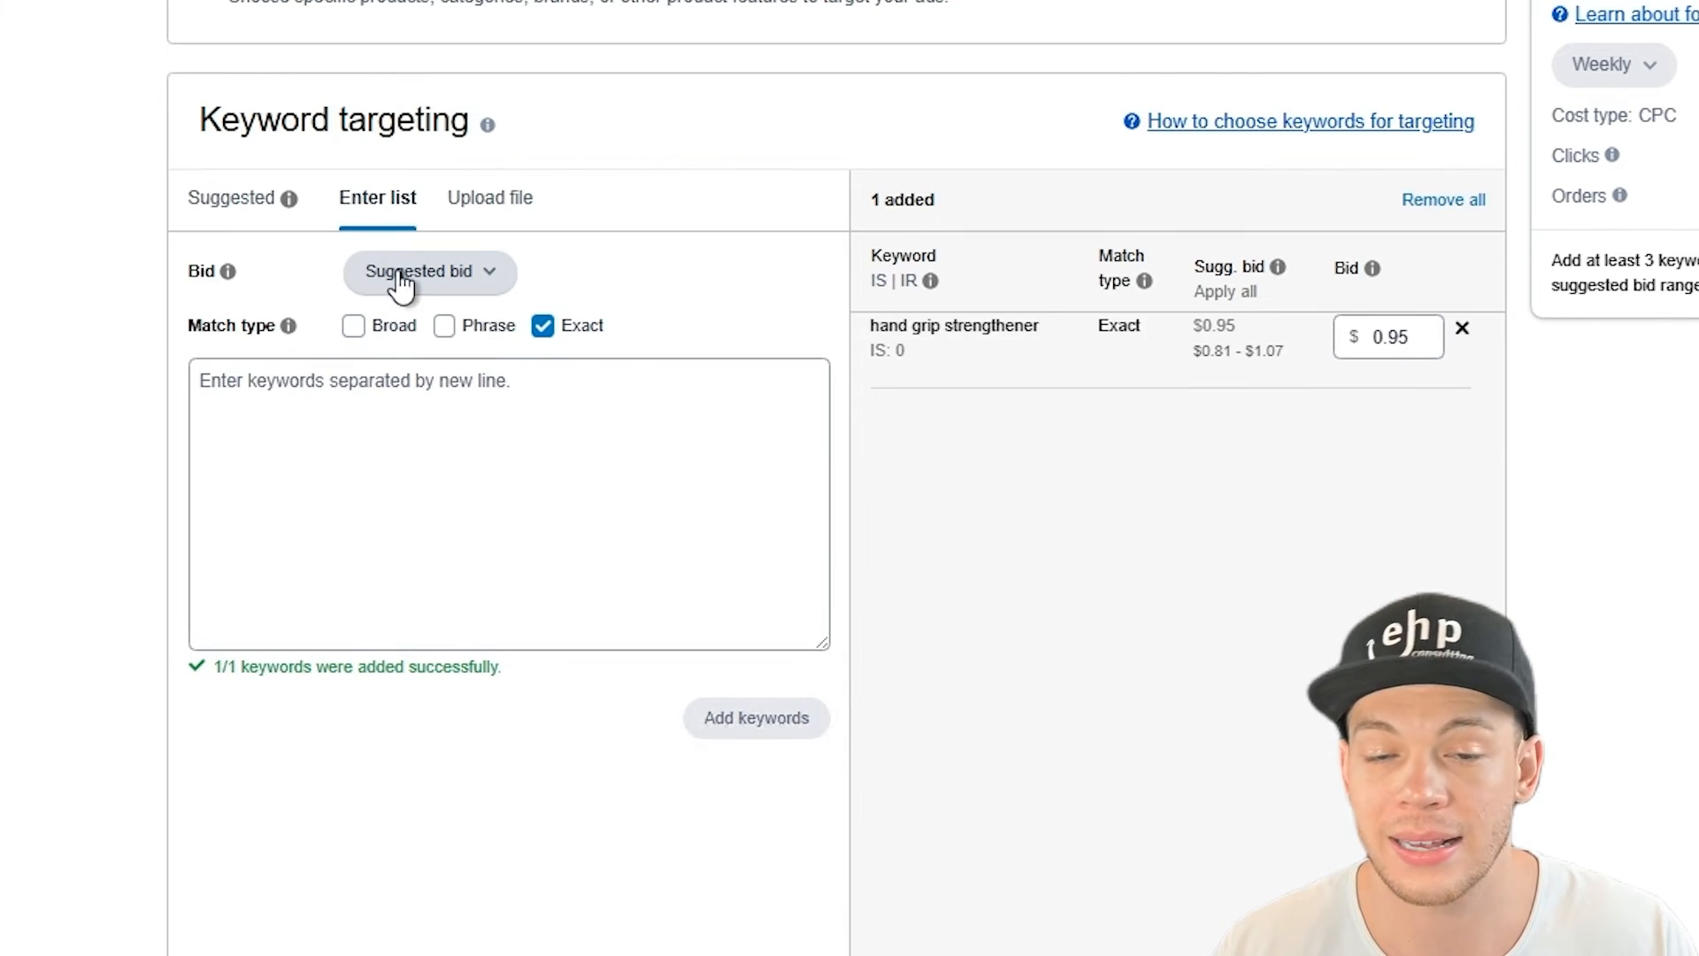
# Rename the campaign as "MANUAL - Helium10- x5" in its settings.
pyautogui.scroll(-7, 1545, 573)
pyautogui.scroll(-18, 1545, 573)
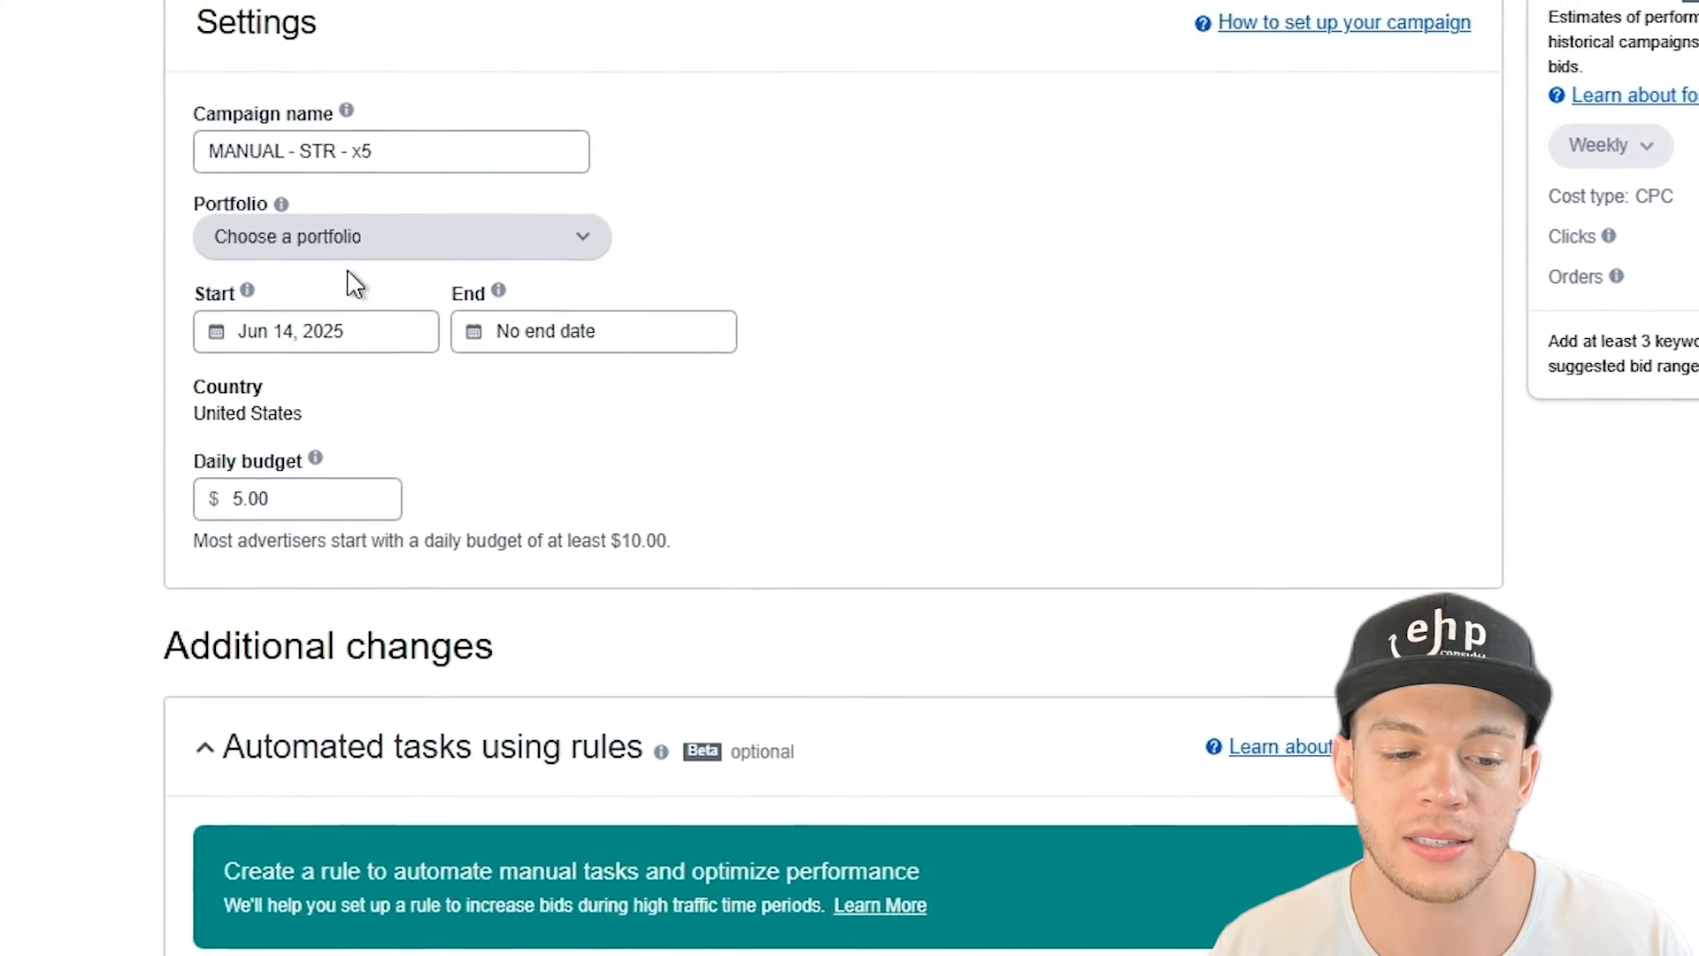
pyautogui.doubleClick(319, 175)
pyautogui.write('Heliu')
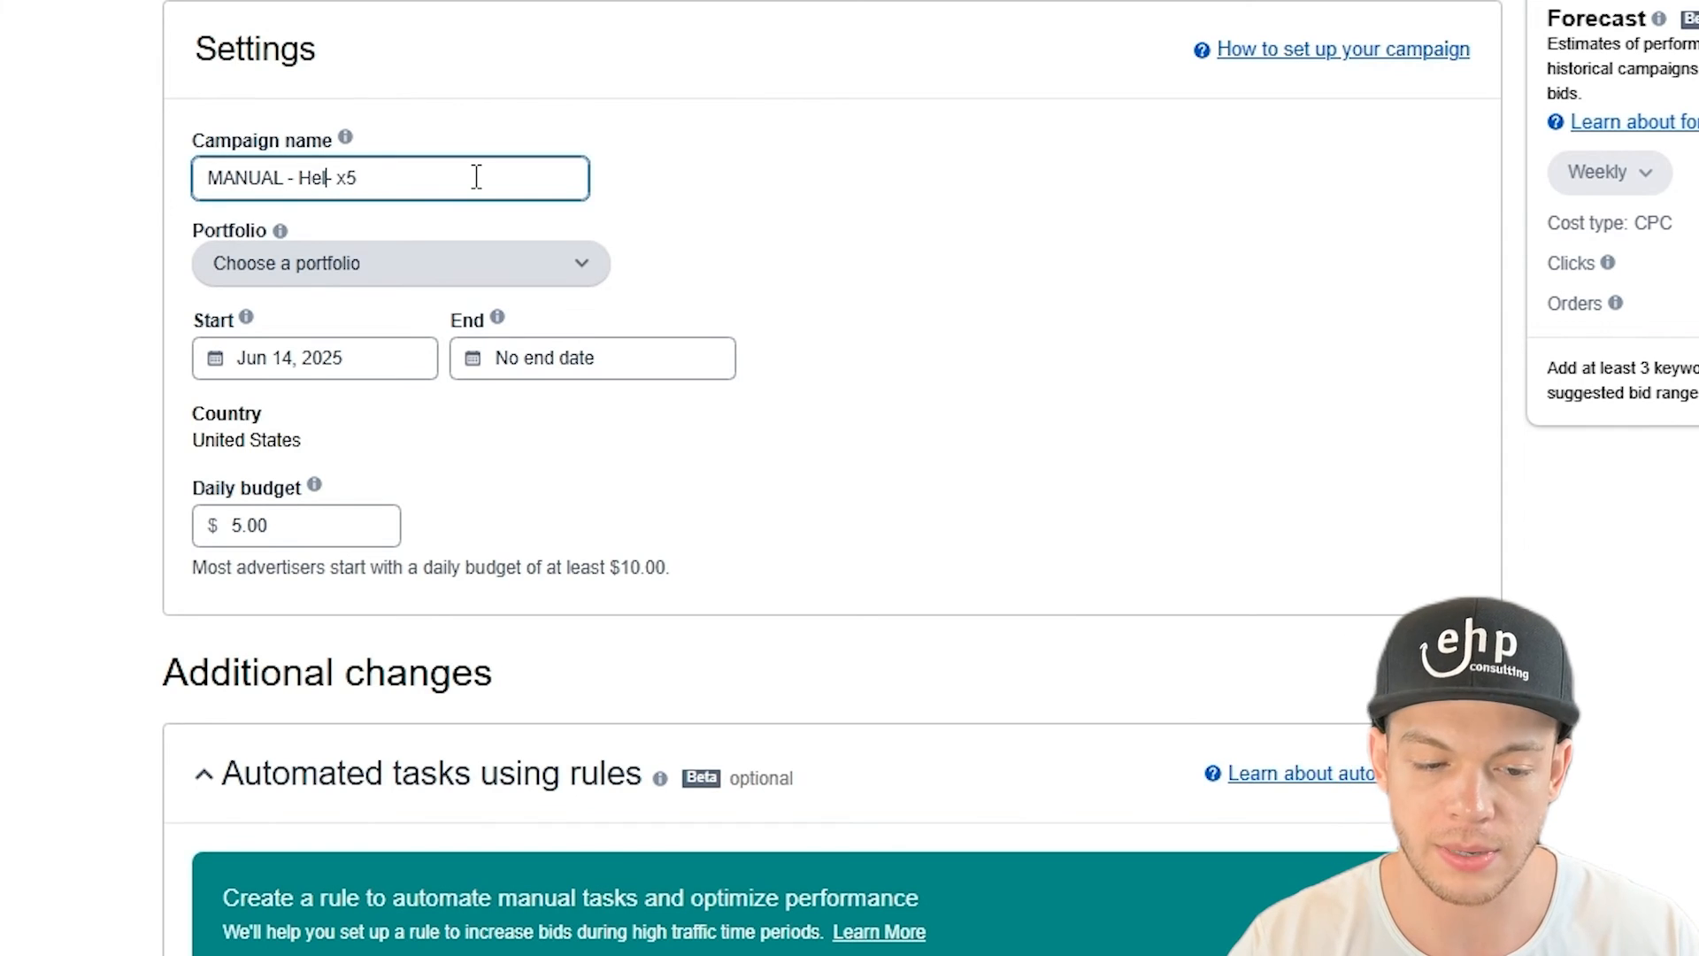
pyautogui.write('m10')
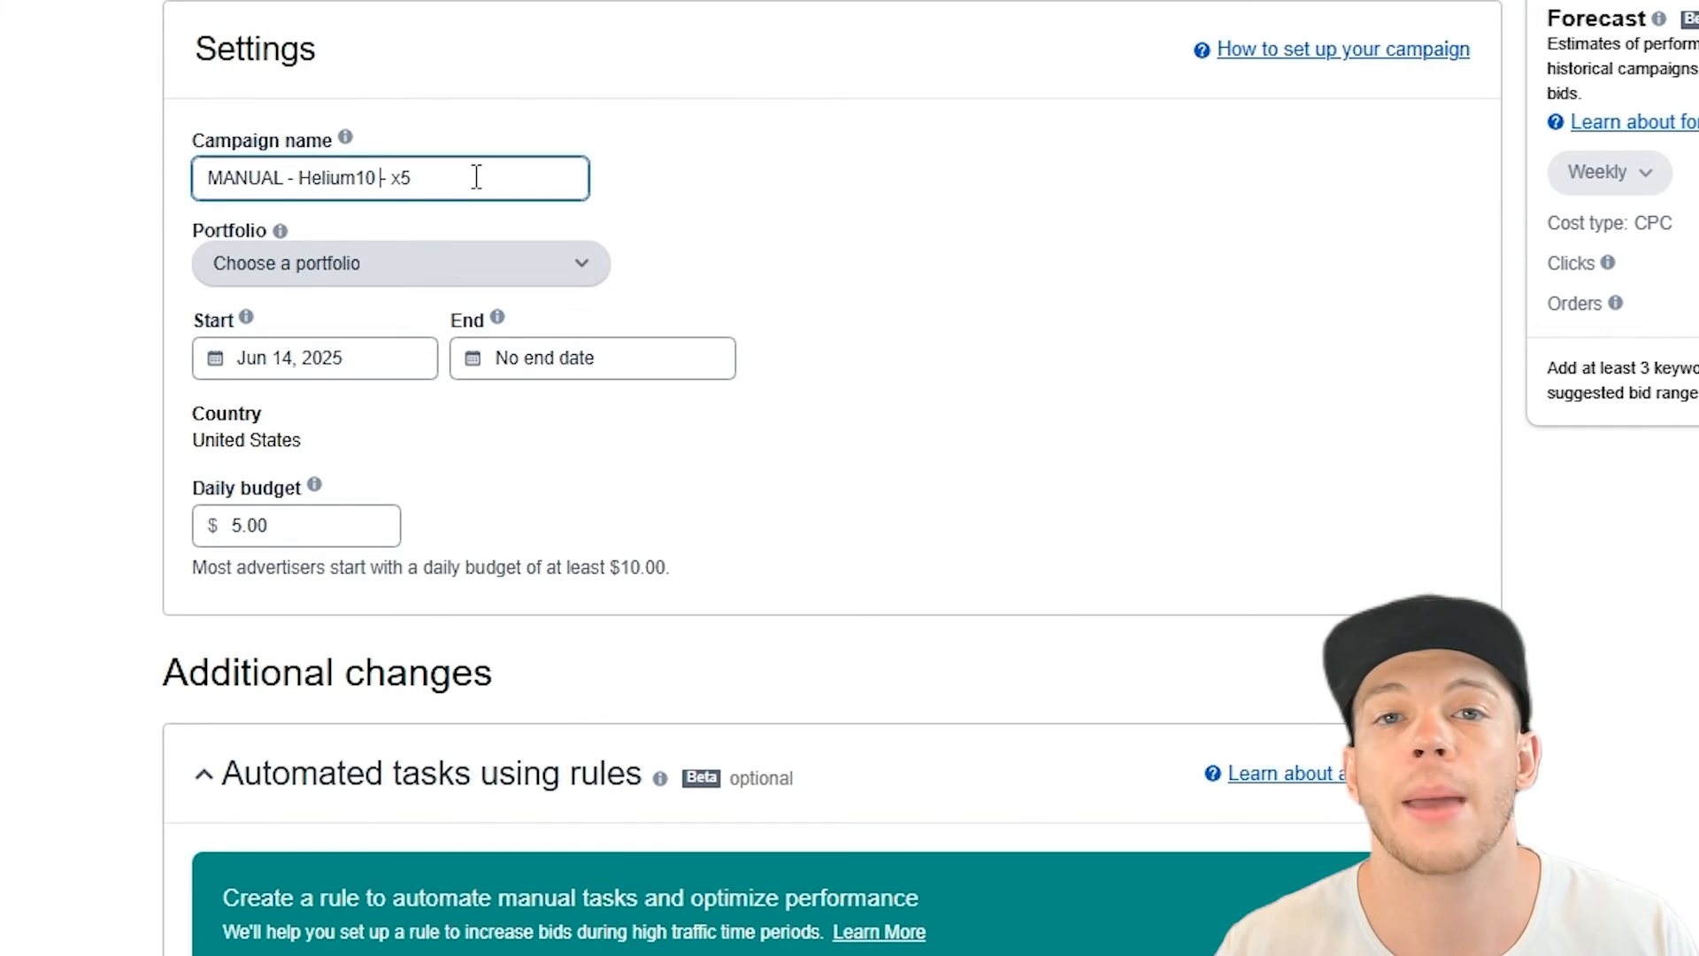